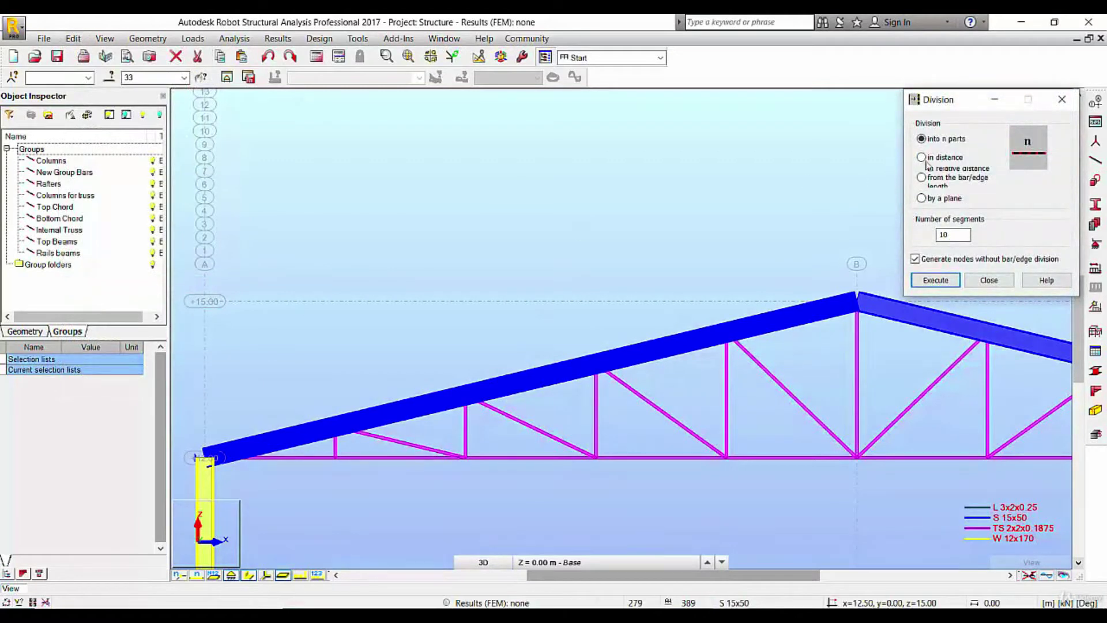
Divide the front frame's left rafter in distance at 2 m, generating a node without splitting the bar
click(922, 157)
double_click(952, 234)
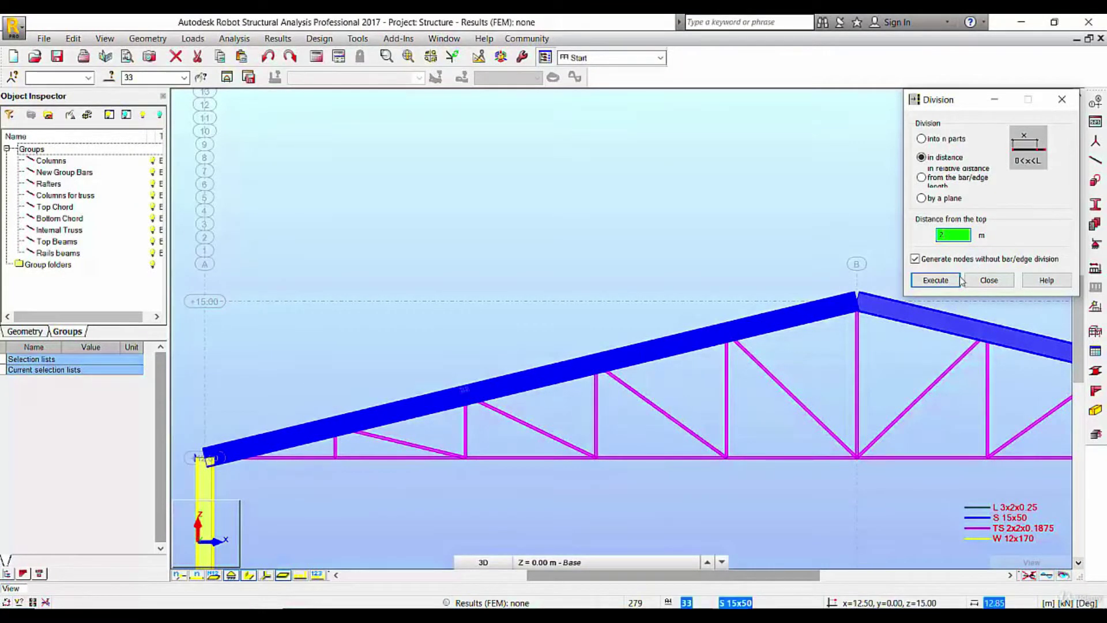
click(937, 281)
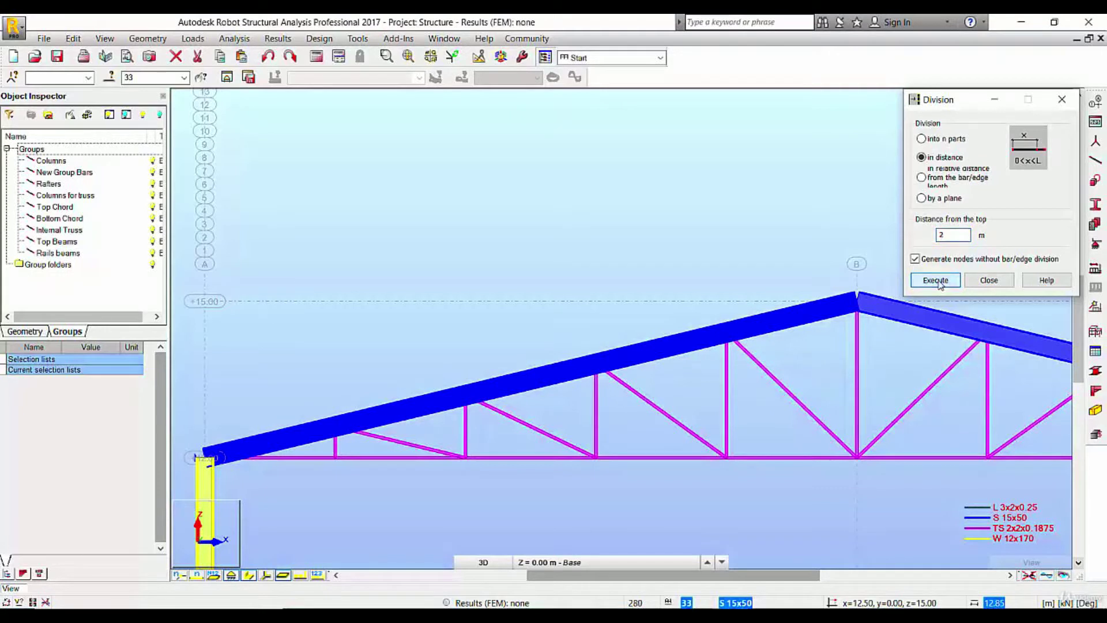
click(989, 280)
click(579, 288)
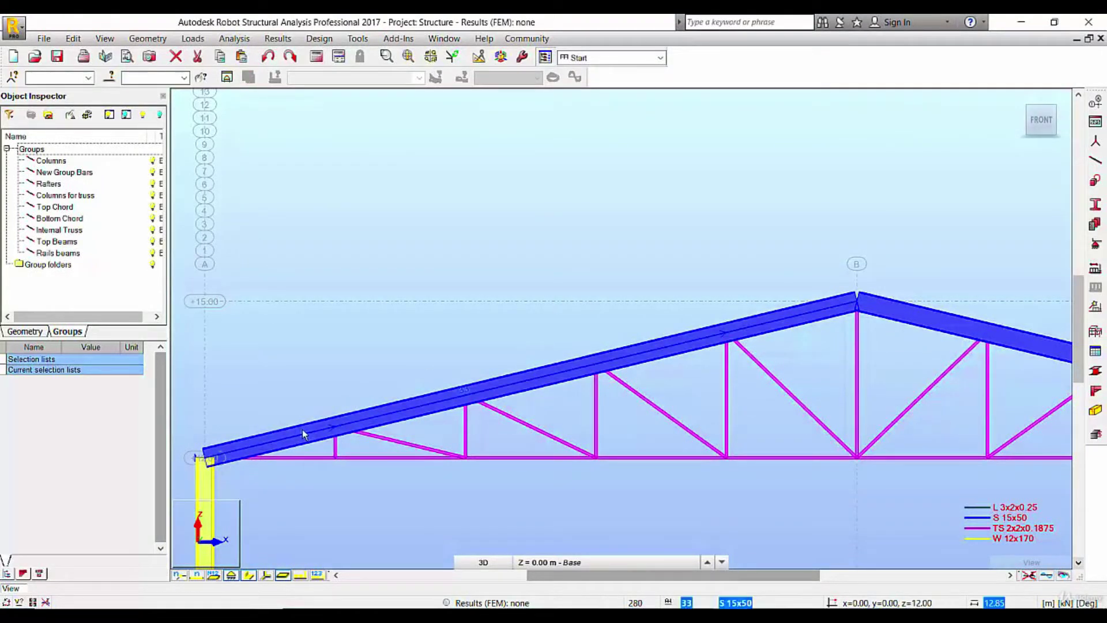
Turn off the display of section shapes so the bars show as plain lines
drag(284, 370, 337, 312)
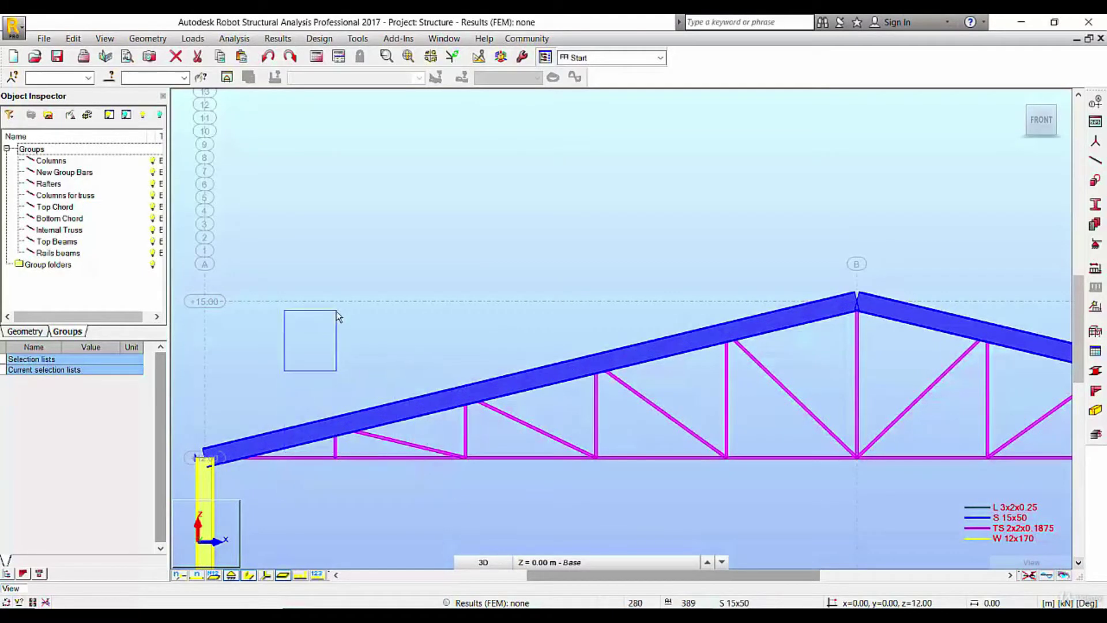
click(249, 575)
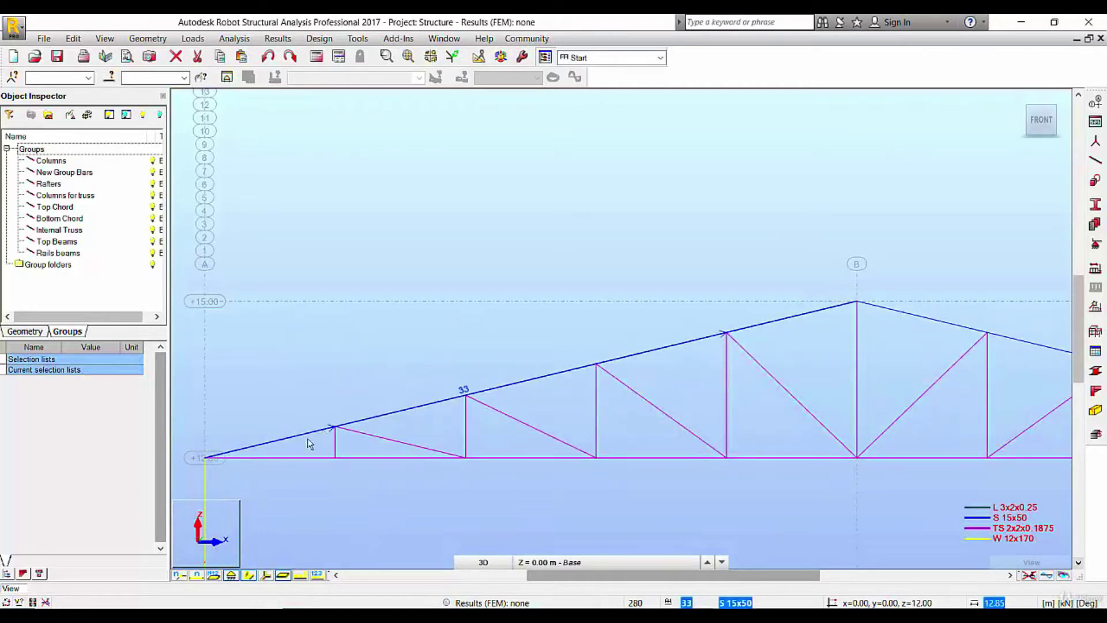
scroll(297, 440, up, 4)
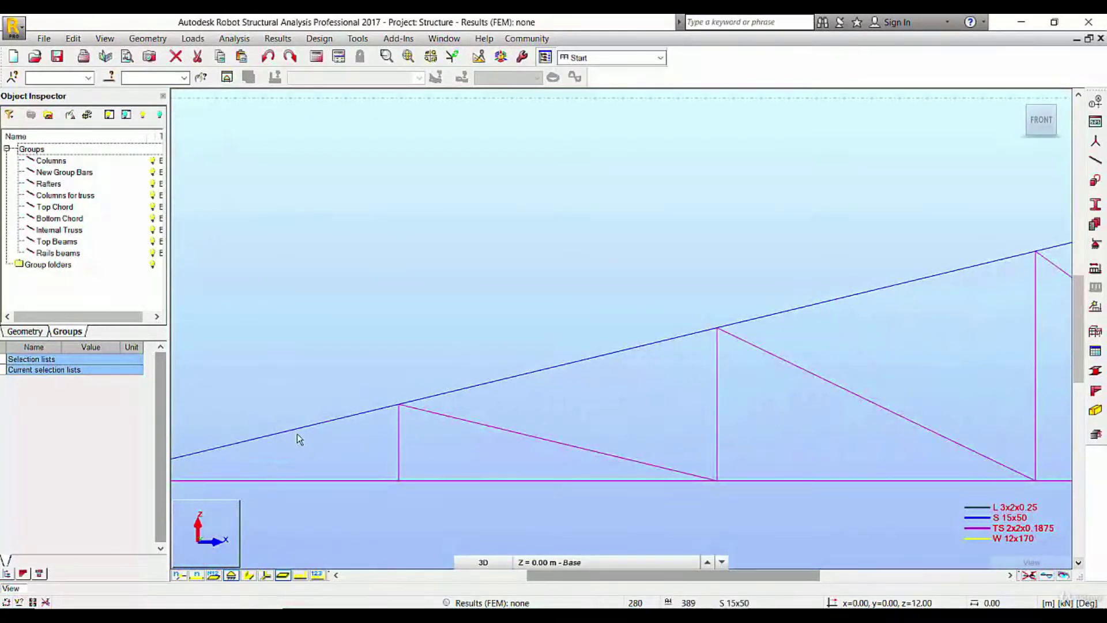
scroll(297, 434, down, 2)
middle_drag(297, 435, 450, 448)
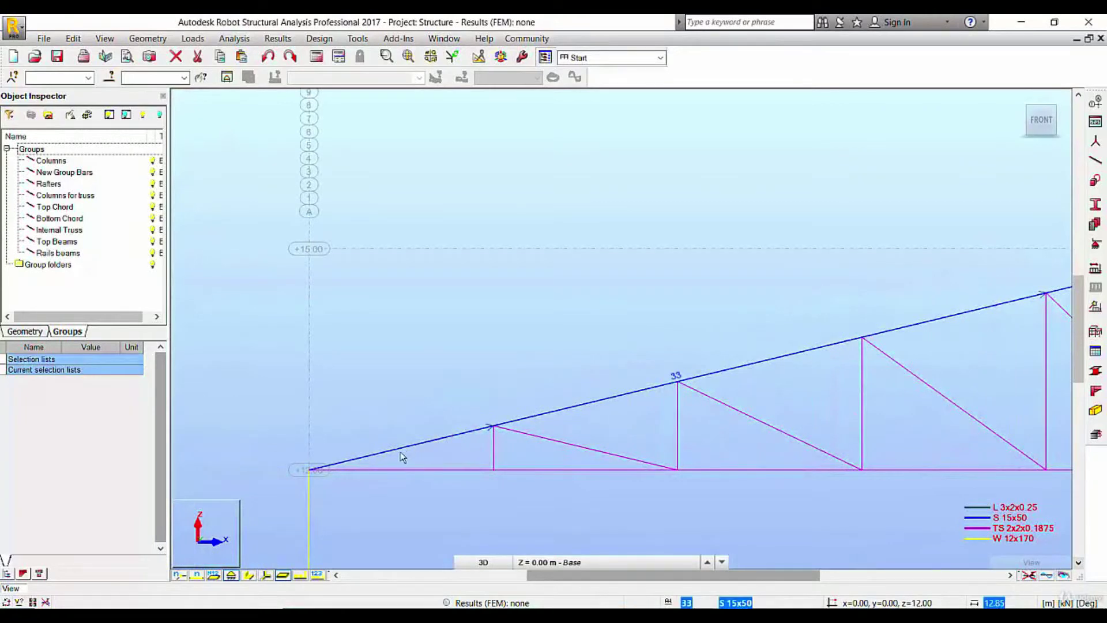
drag(372, 367, 510, 528)
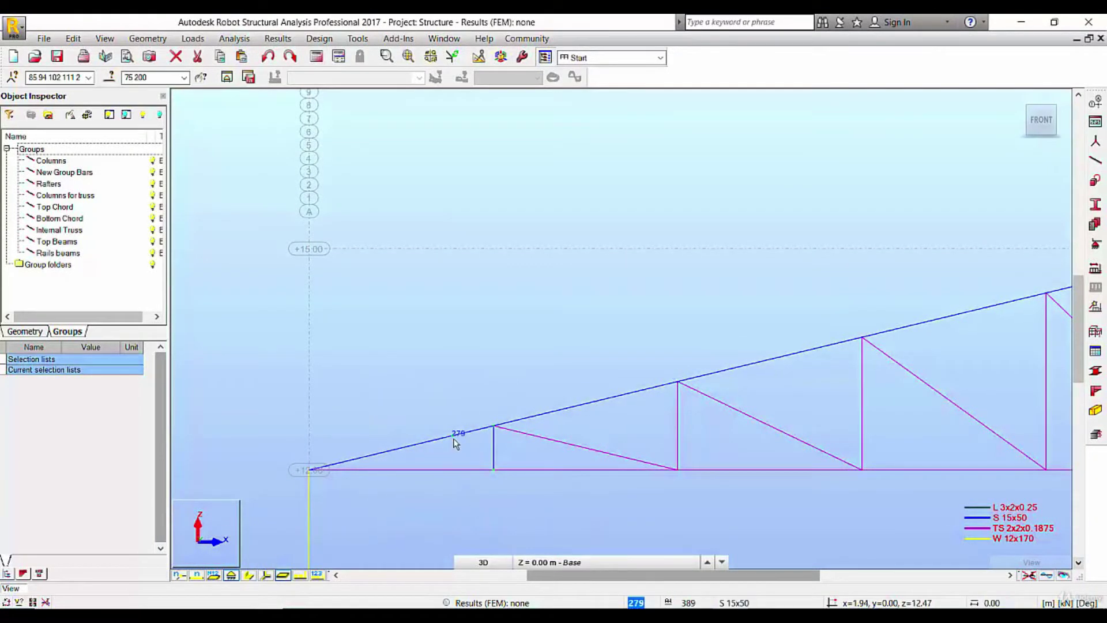
scroll(448, 444, up, 3)
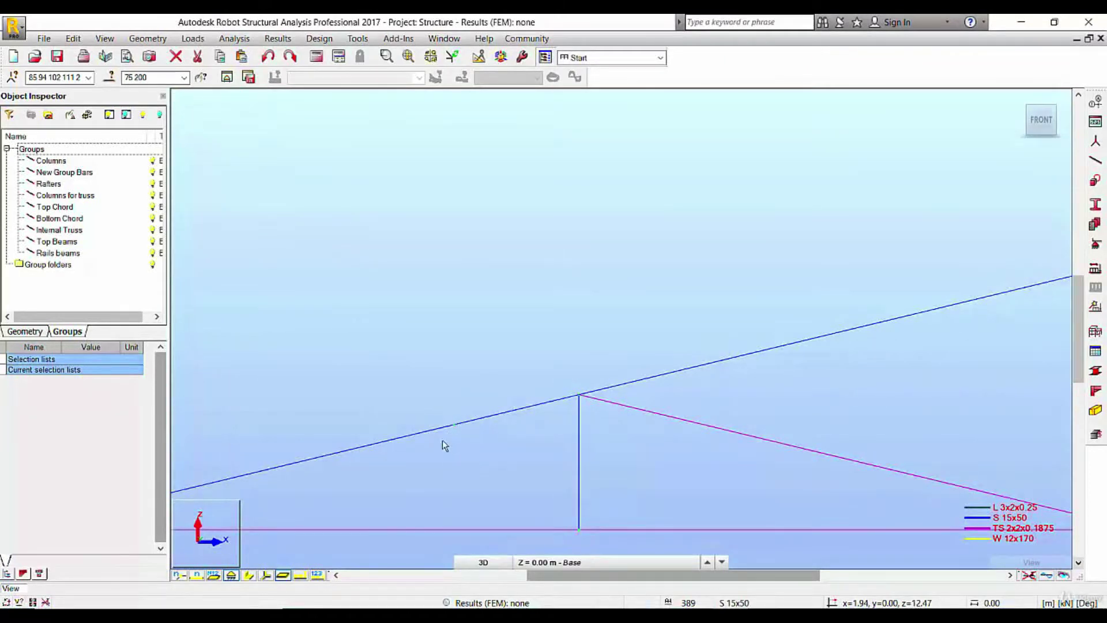
scroll(462, 440, down, 3)
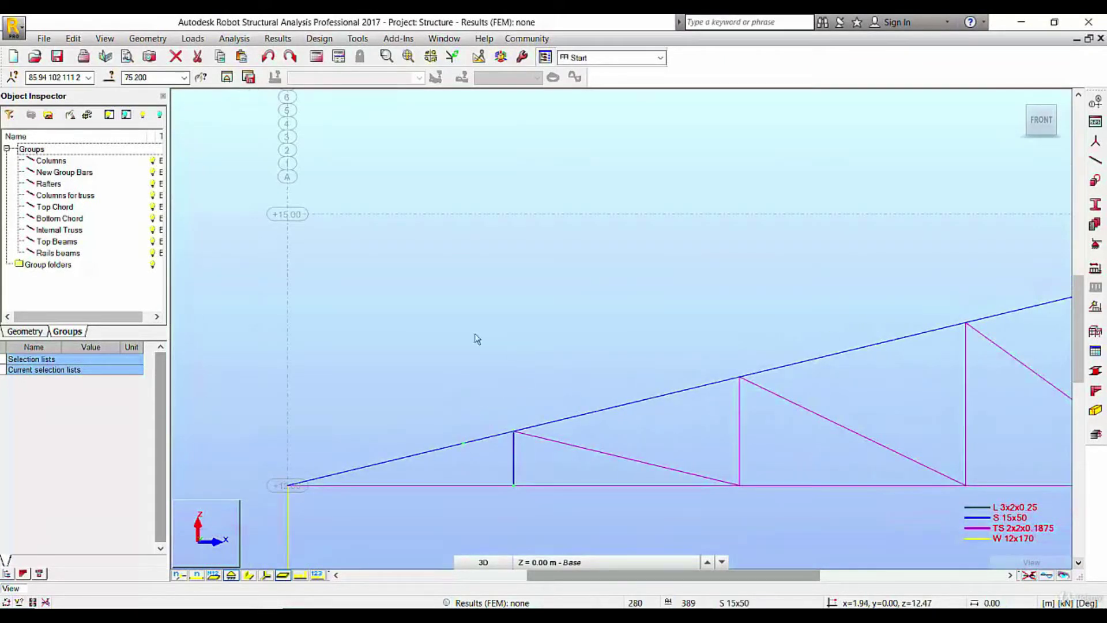
scroll(518, 426, down, 2)
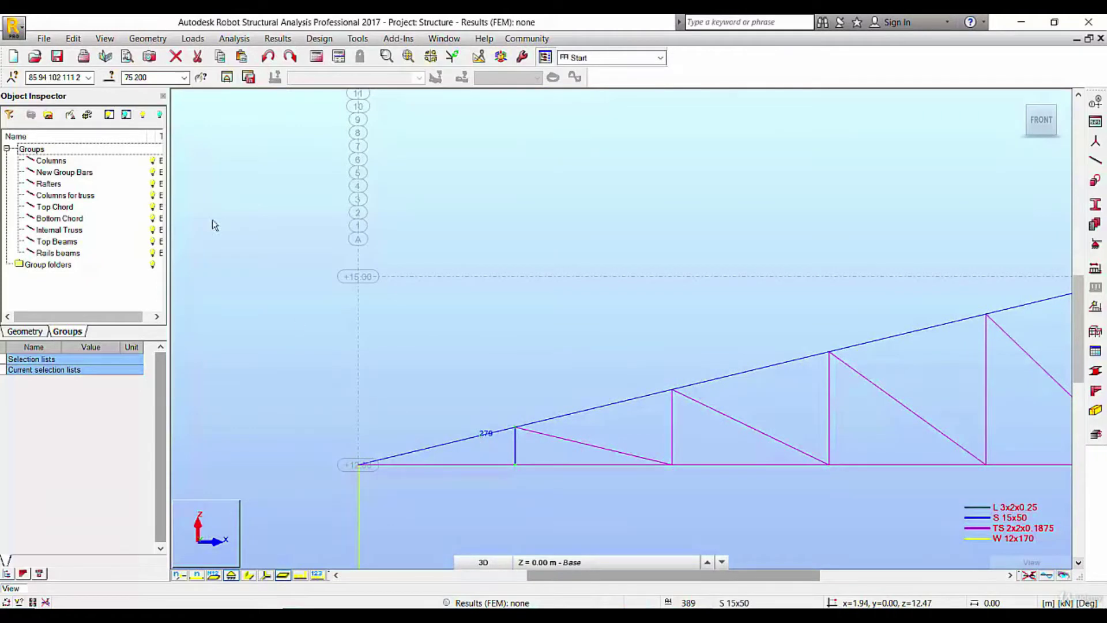
click(73, 38)
mouse_move(148, 226)
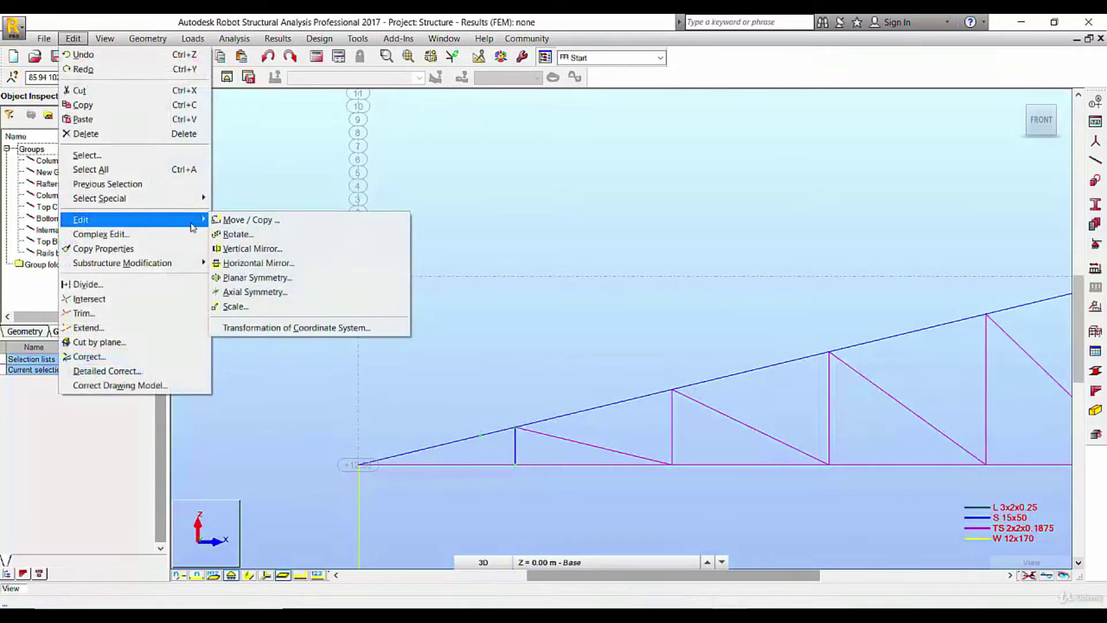
click(282, 222)
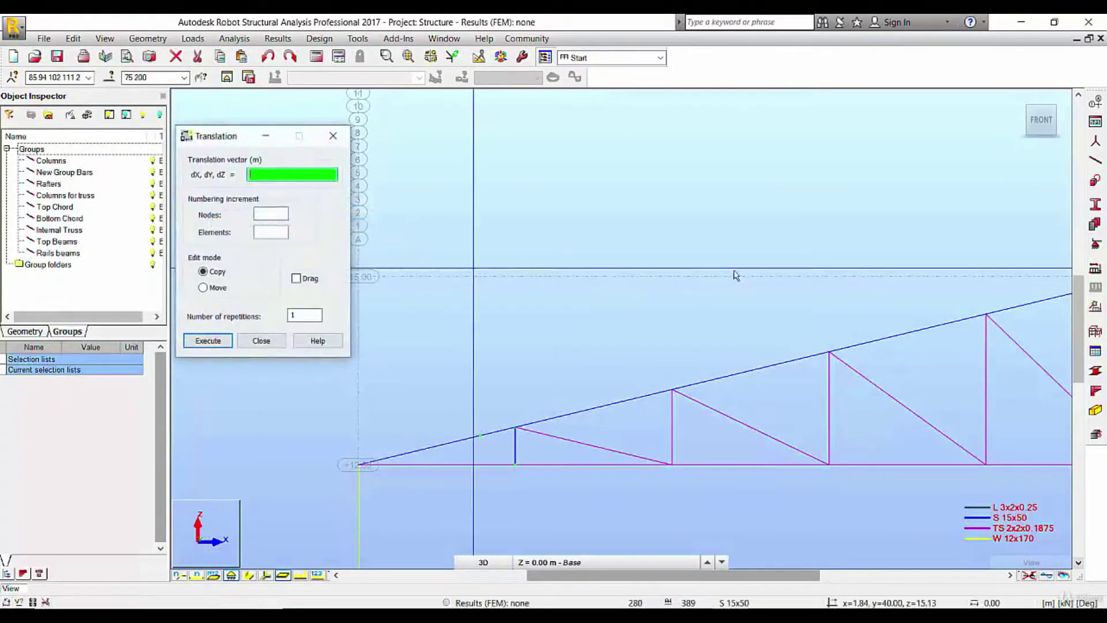
click(302, 317)
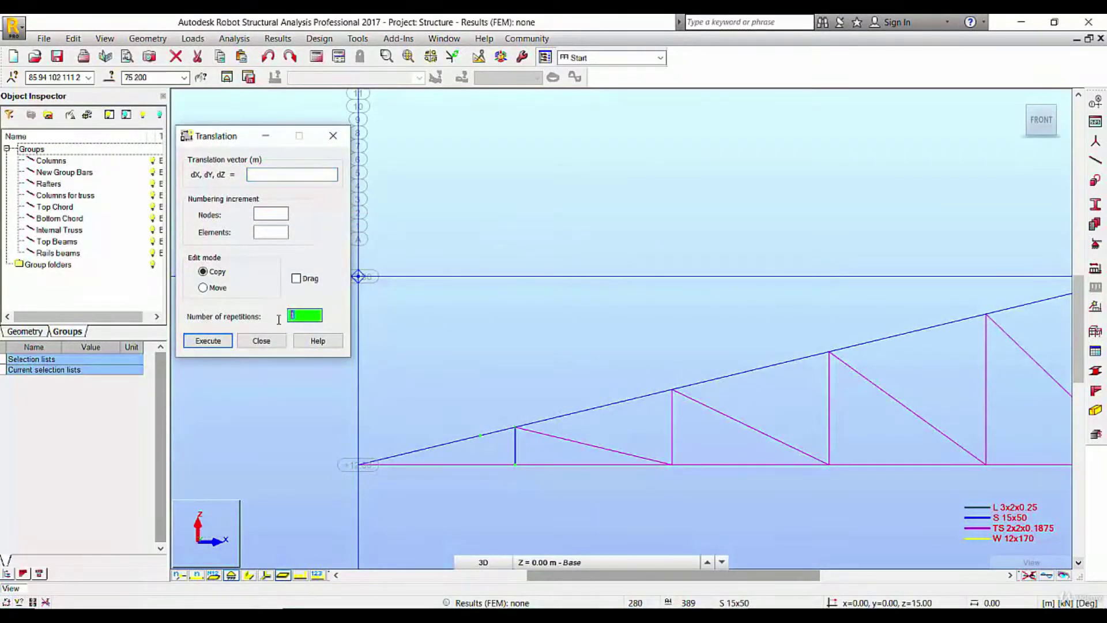
click(358, 463)
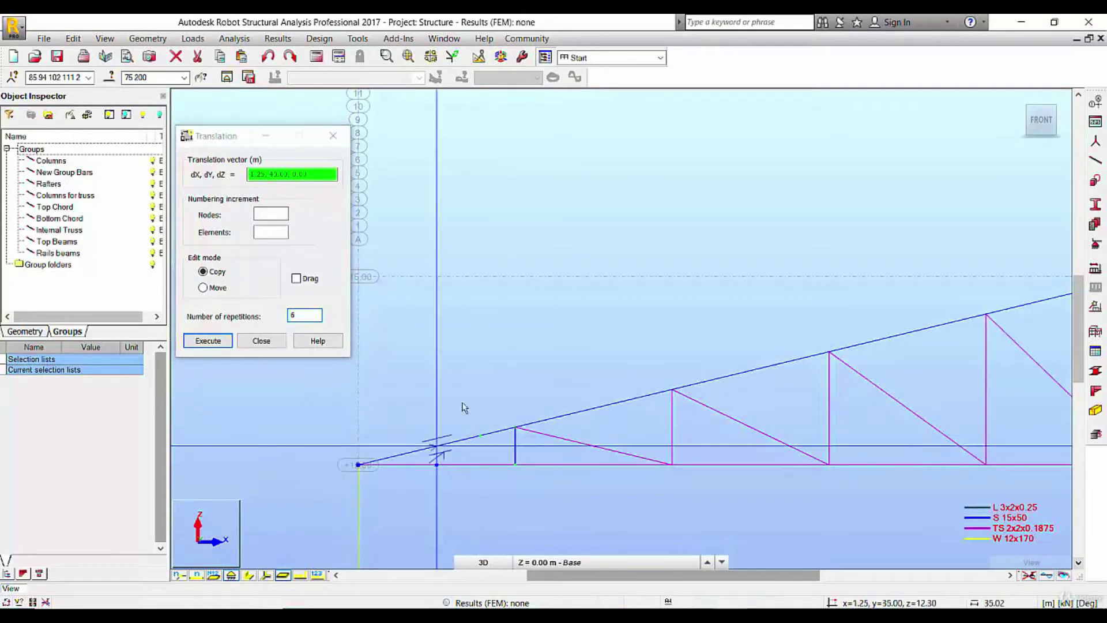
click(261, 341)
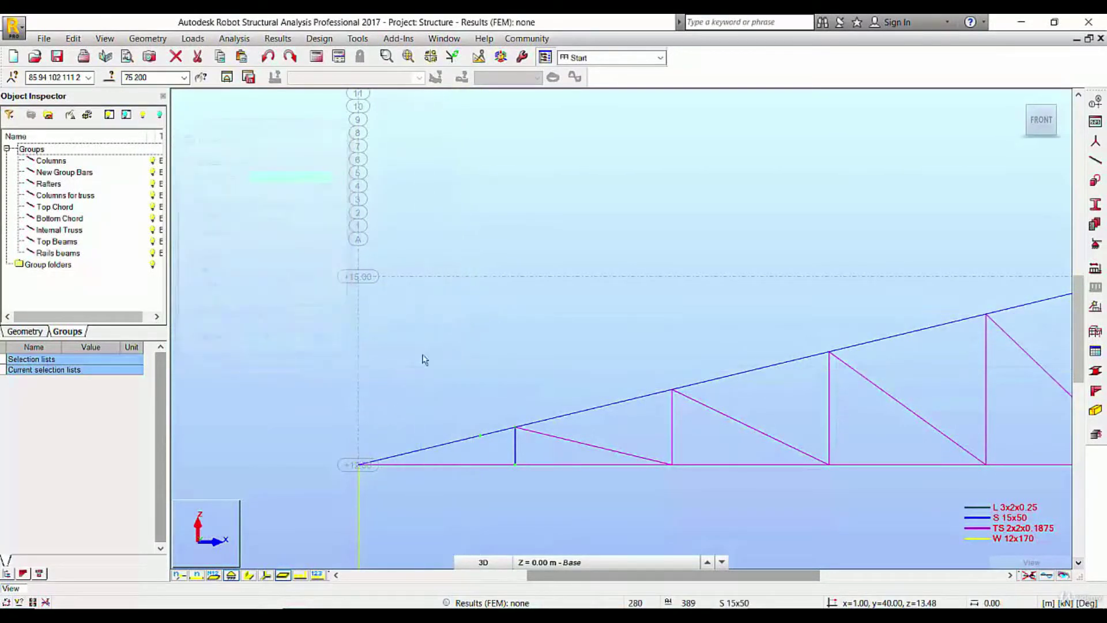
Restrict the snap settings to nodes only
right_click(465, 301)
mouse_move(447, 438)
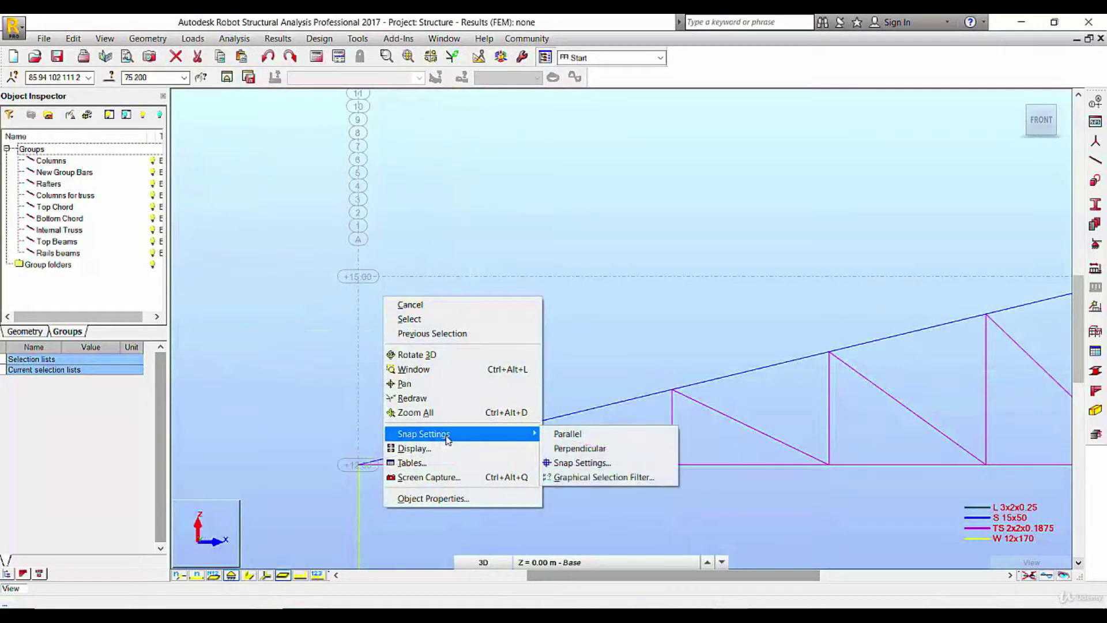
click(582, 463)
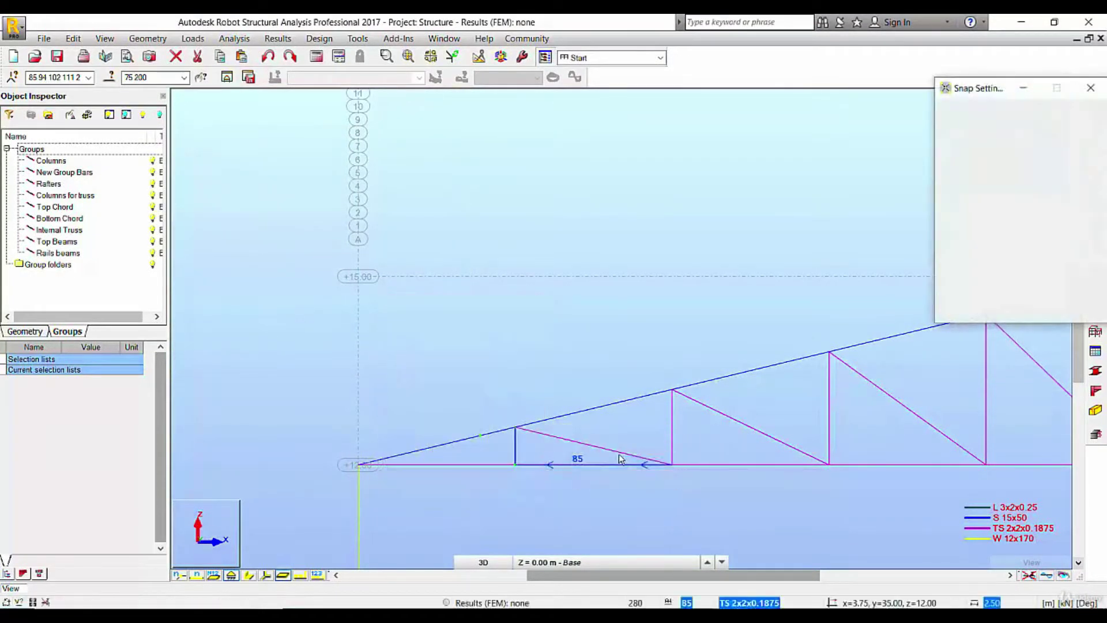
click(1078, 293)
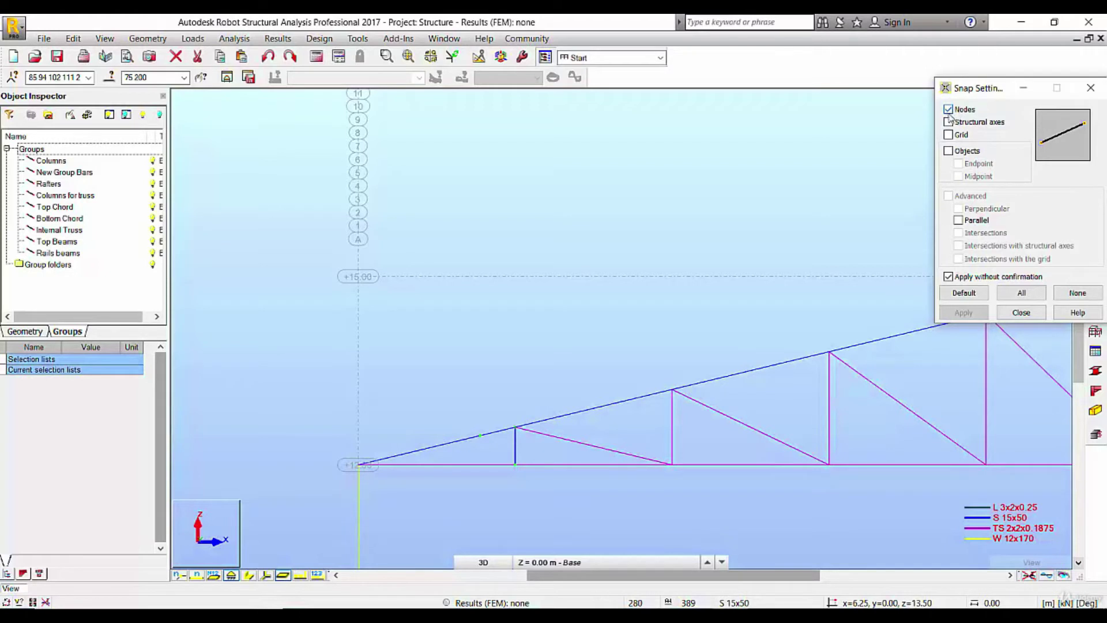
click(1020, 312)
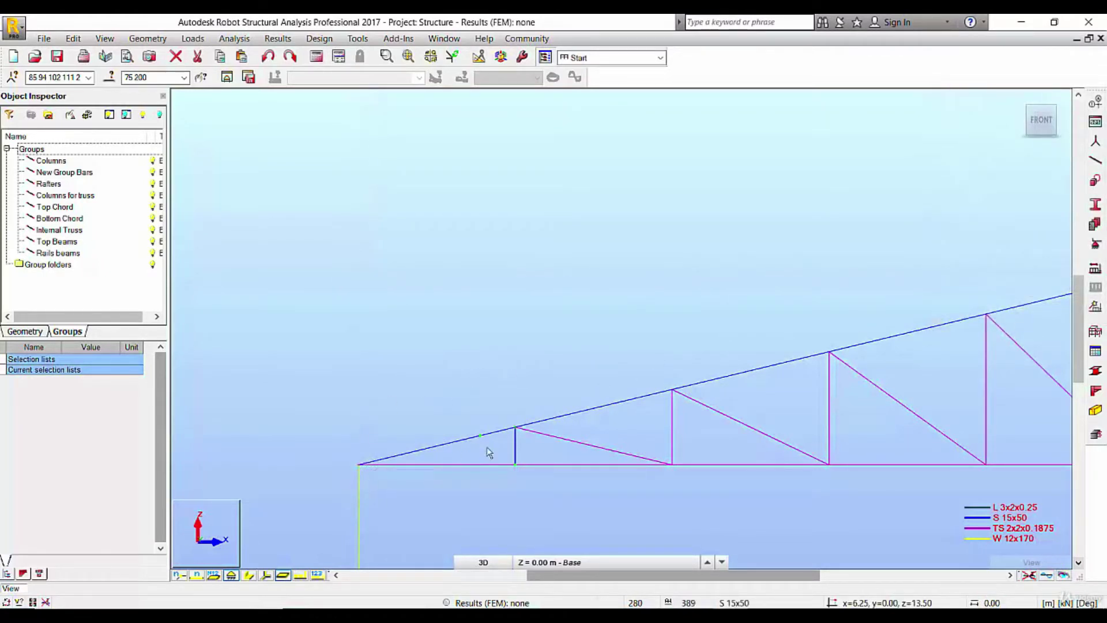
Copy the new rafter node with 6 repetitions, using the translation vector from the eave node to it (1.94, 0.00, 0.47)
drag(495, 456, 496, 459)
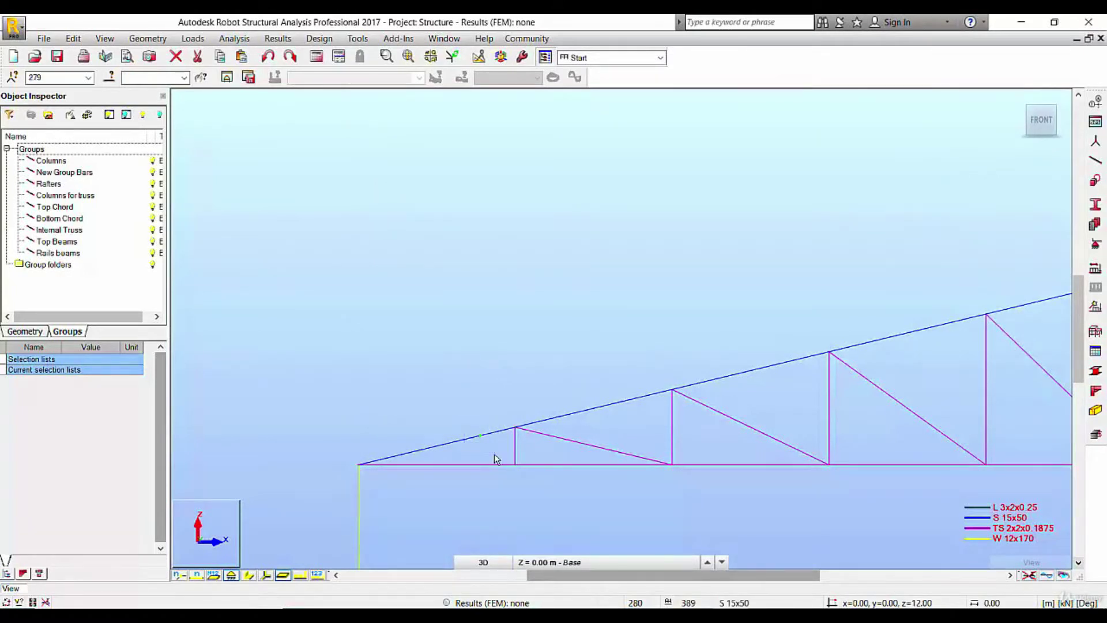
click(73, 38)
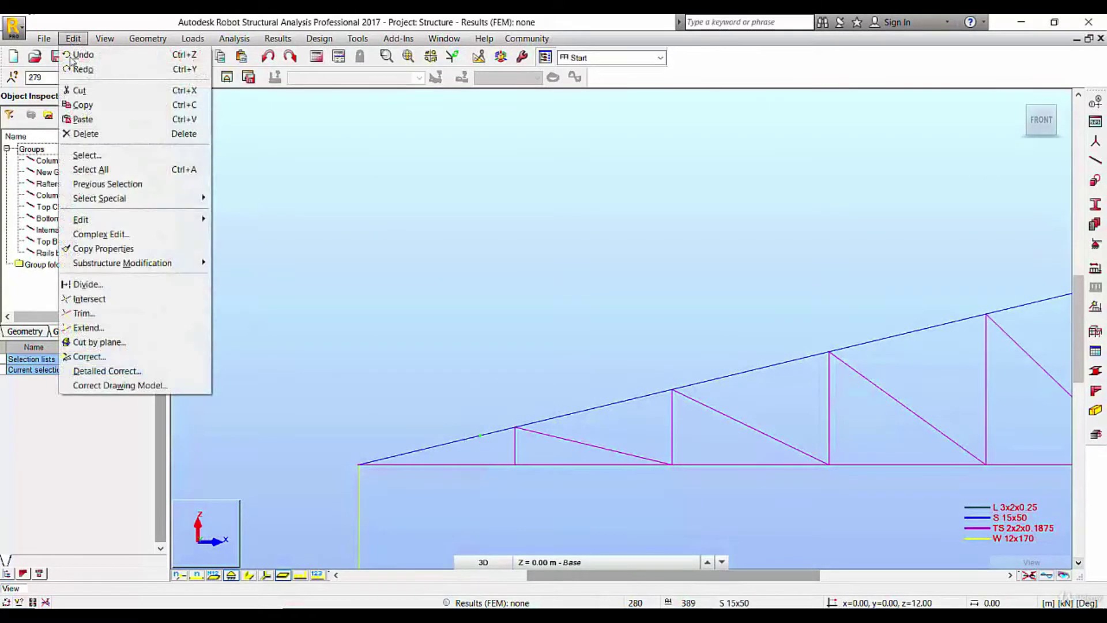
mouse_move(168, 220)
click(243, 219)
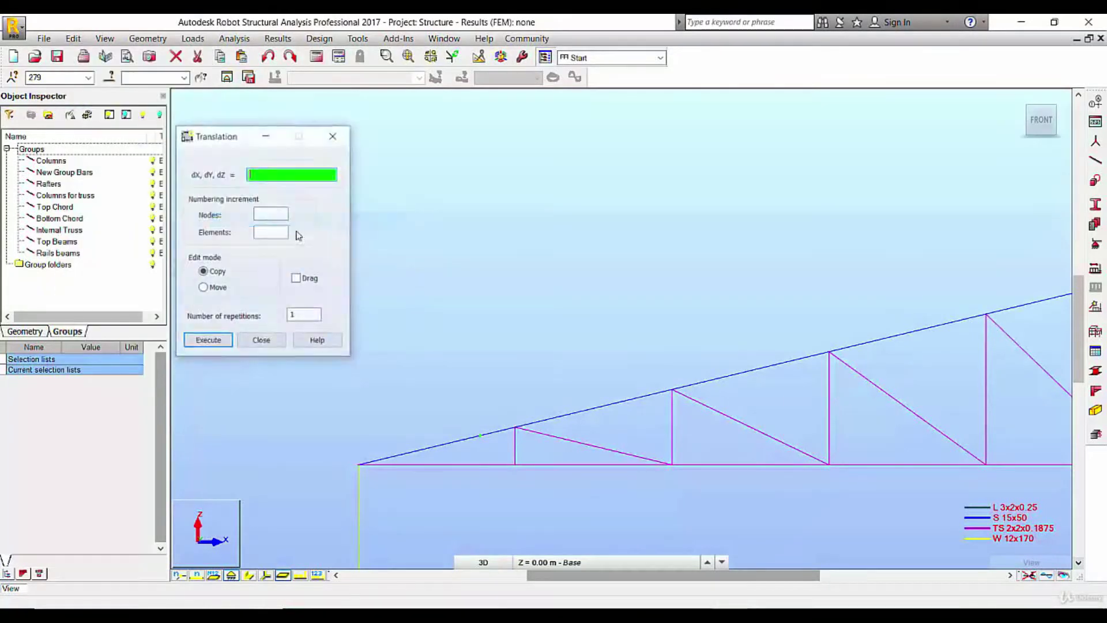
drag(297, 317, 258, 321)
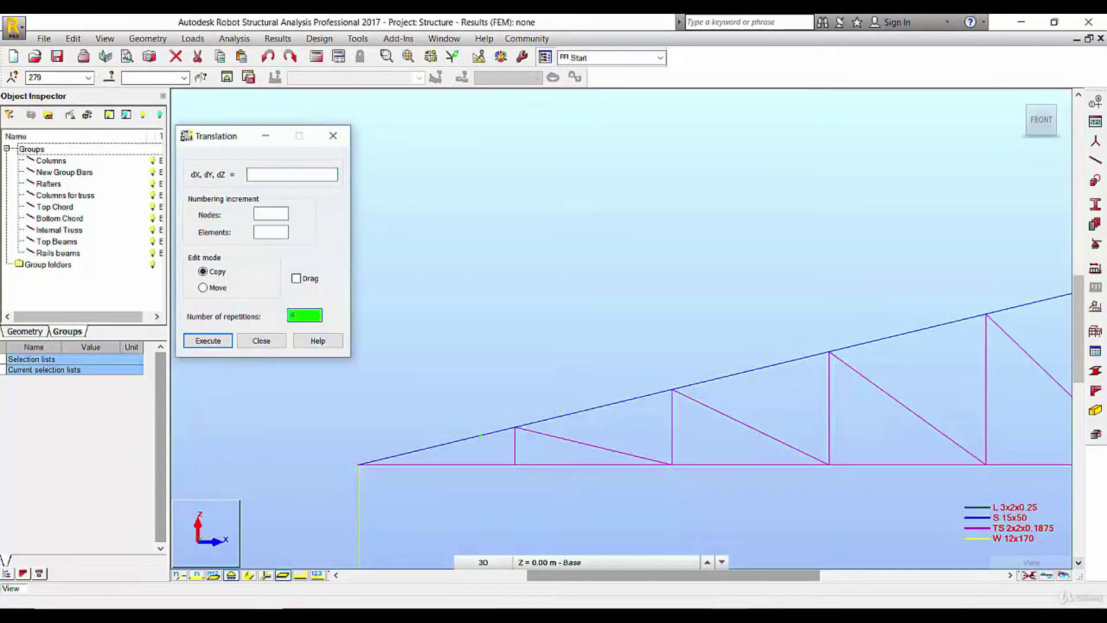
click(276, 179)
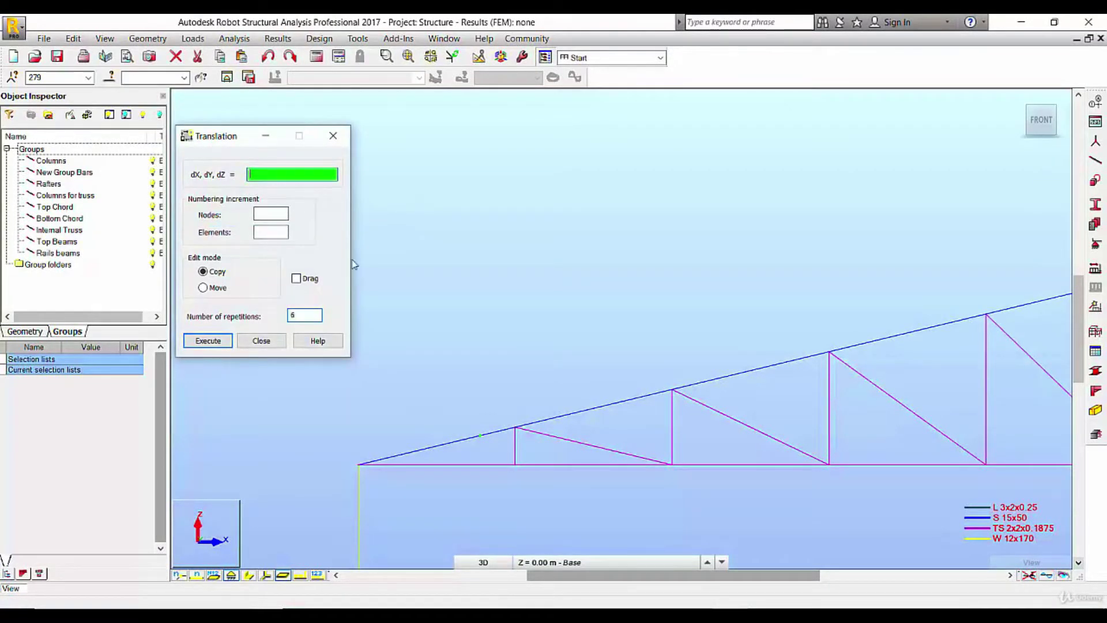
click(357, 465)
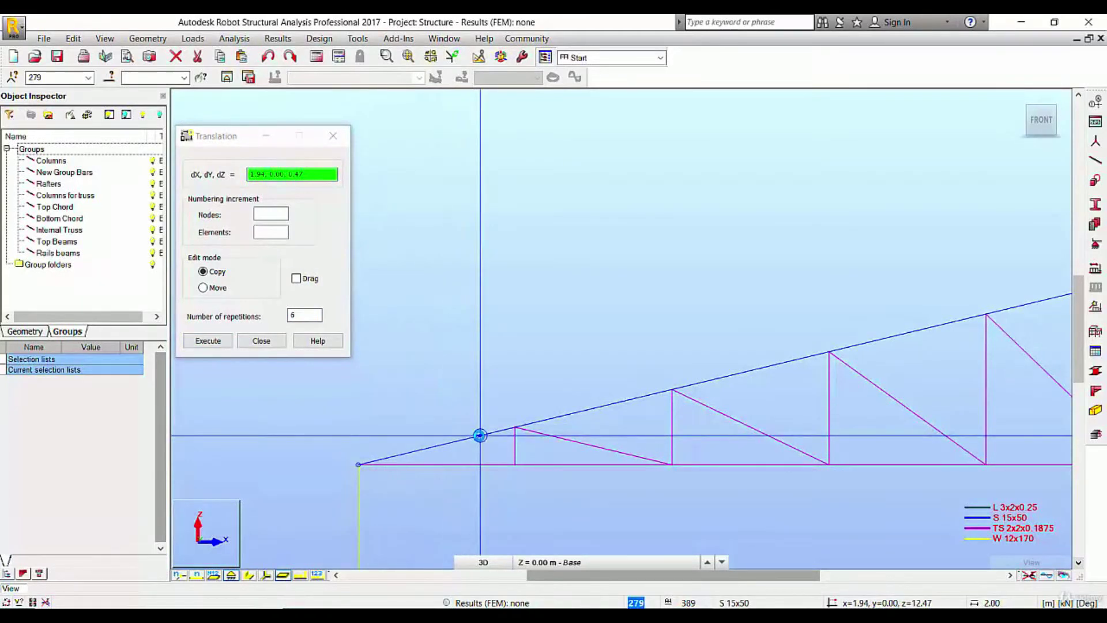
middle_drag(643, 203, 220, 303)
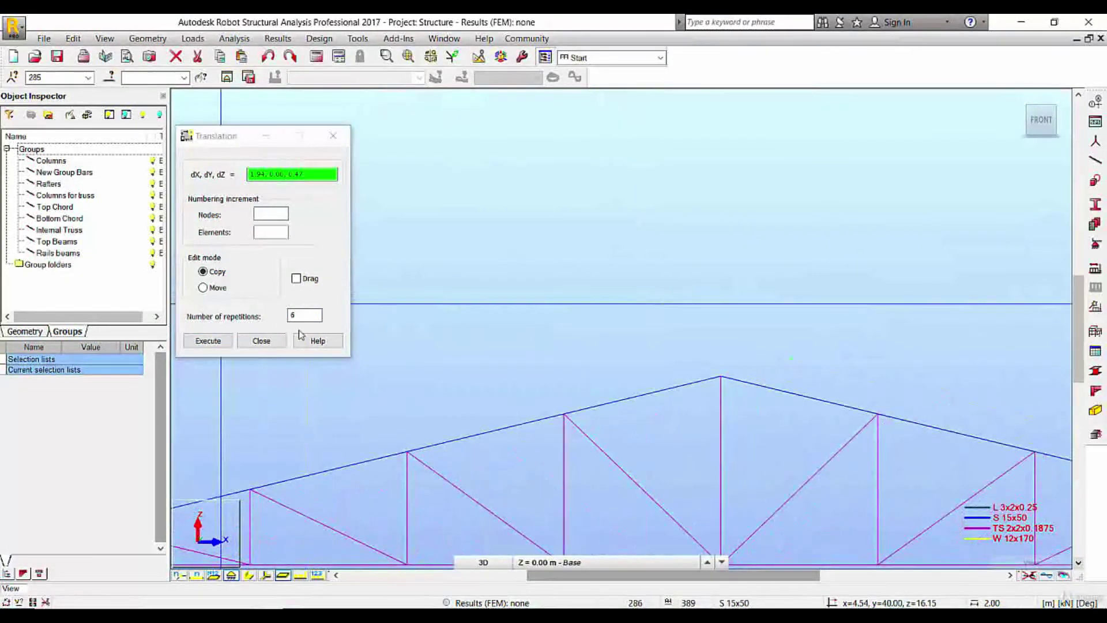
click(266, 345)
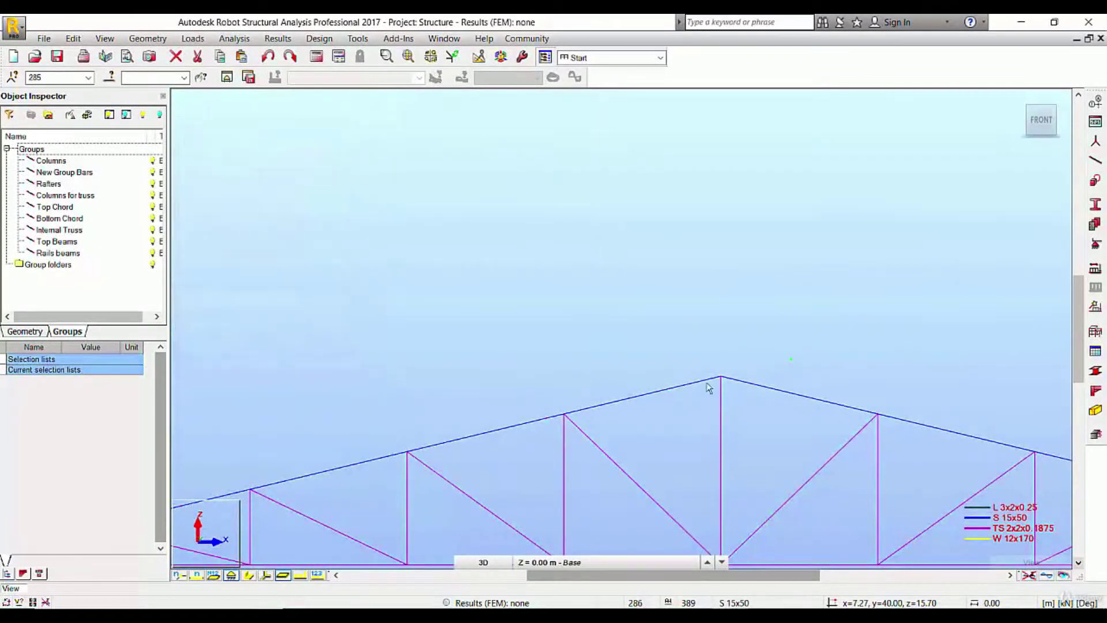
Delete the surplus copied node that lies beyond the roof ridge
drag(763, 334, 836, 387)
scroll(632, 368, down, 2)
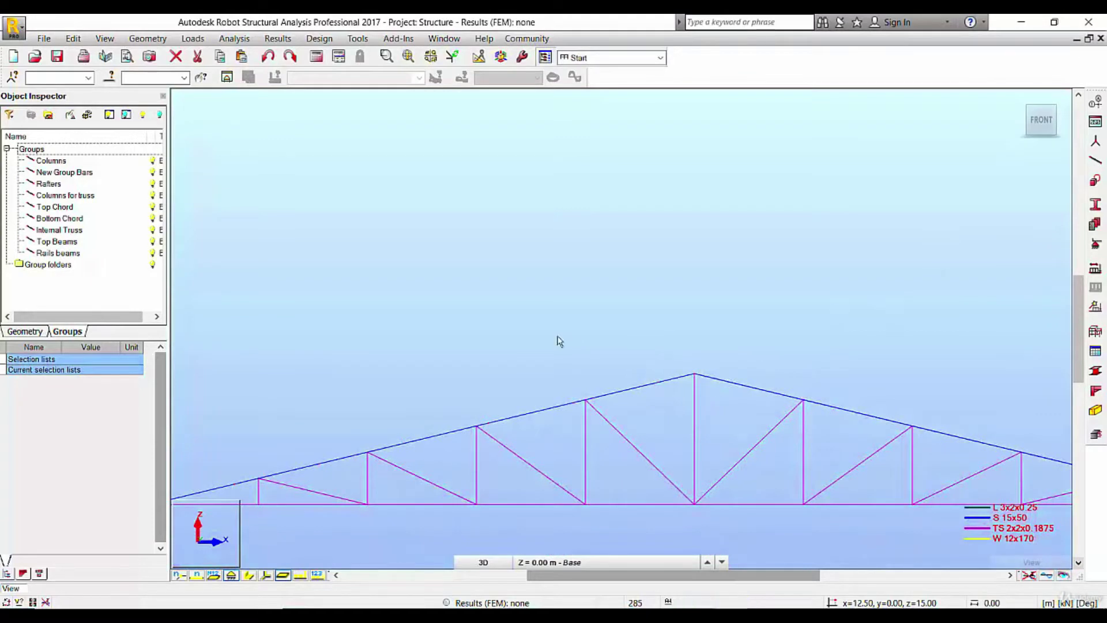
scroll(679, 378, up, 3)
scroll(549, 392, down, 3)
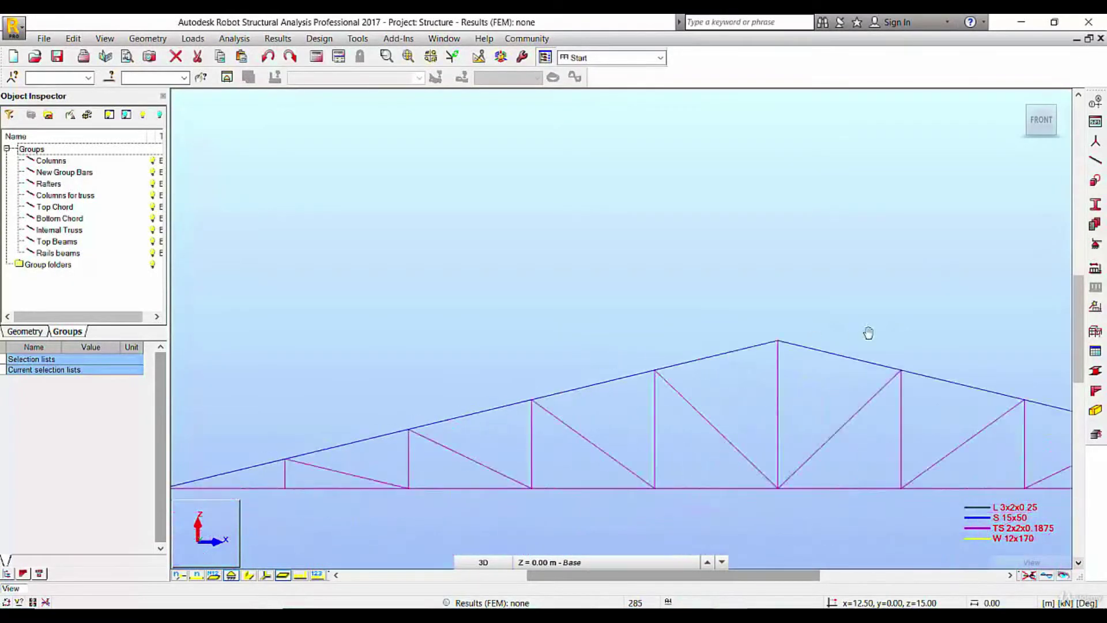
scroll(425, 462, up, 2)
scroll(470, 440, up, 5)
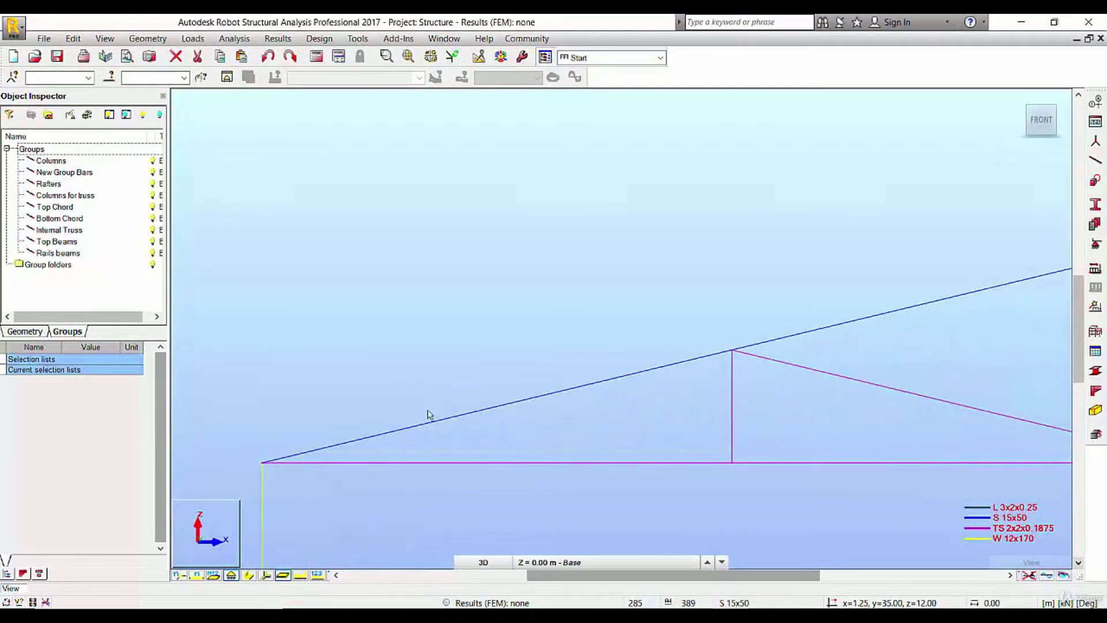
drag(400, 357, 654, 454)
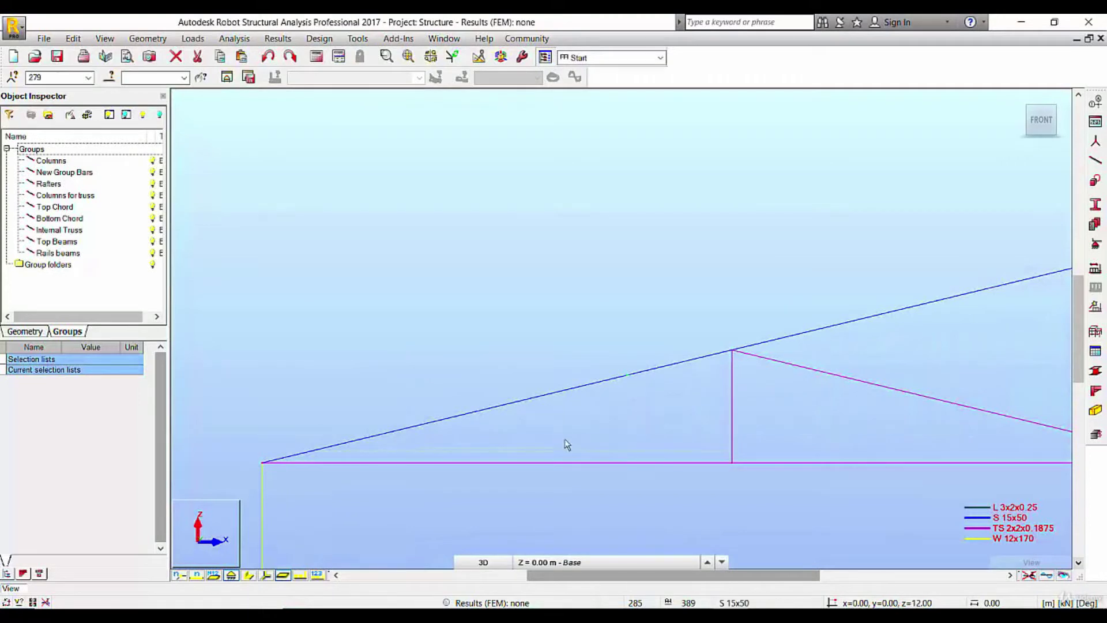
click(1023, 99)
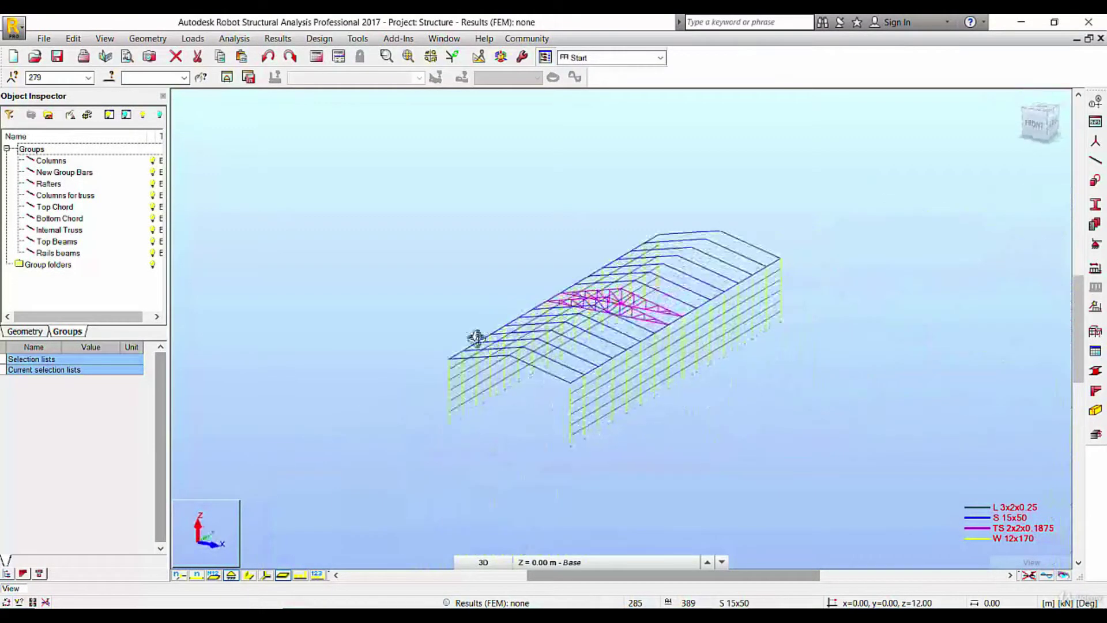
scroll(482, 352, up, 4)
scroll(488, 356, up, 7)
click(378, 349)
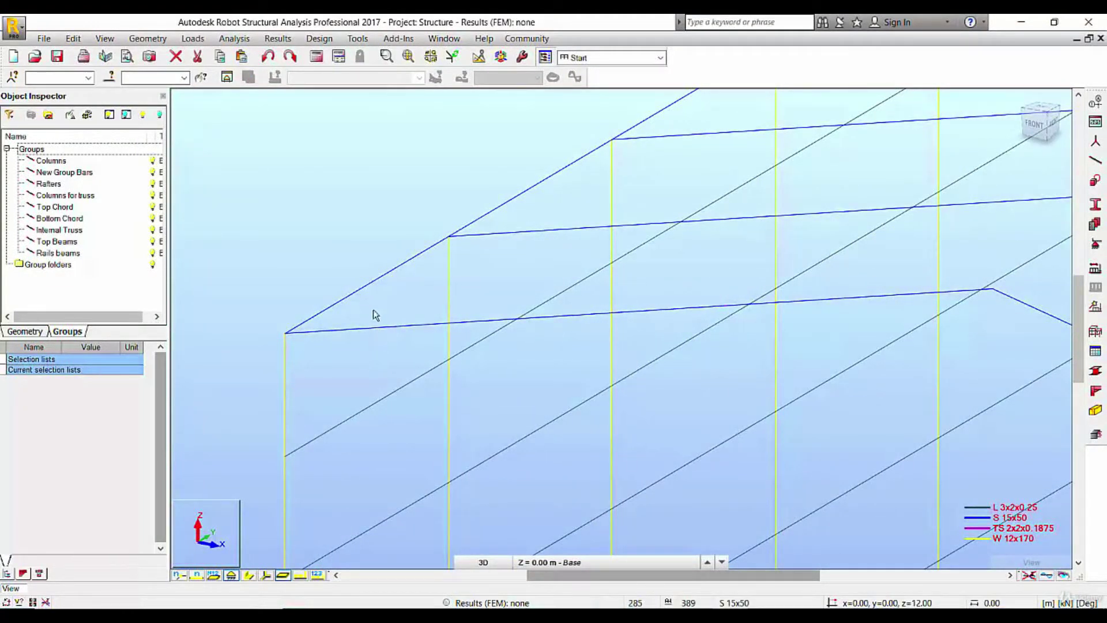
drag(374, 311, 437, 357)
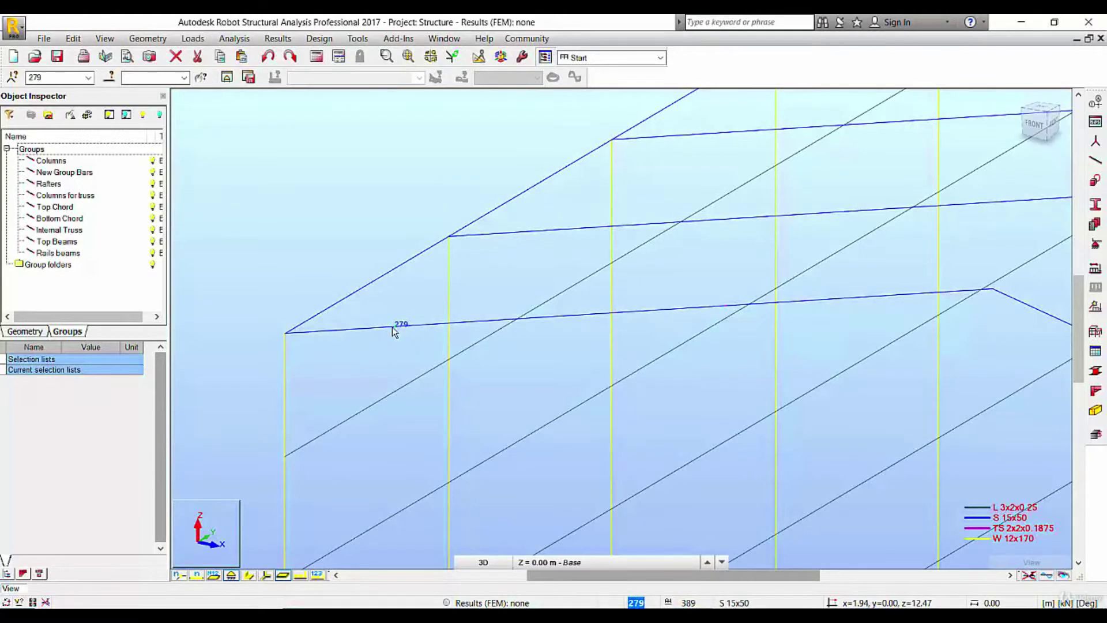
scroll(392, 326, up, 2)
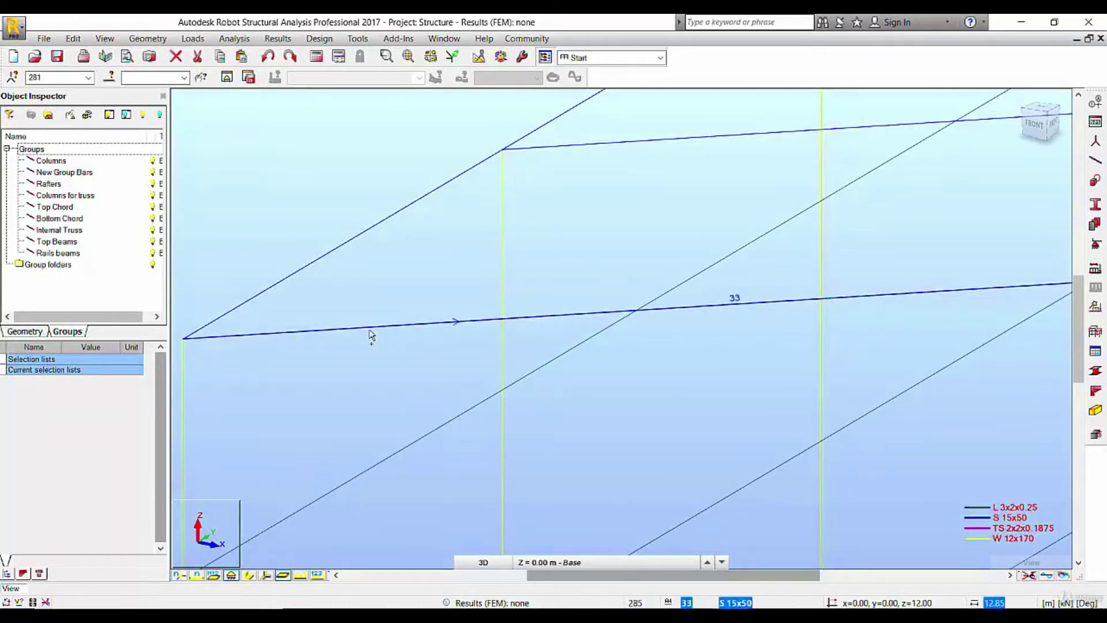
drag(454, 369, 486, 362)
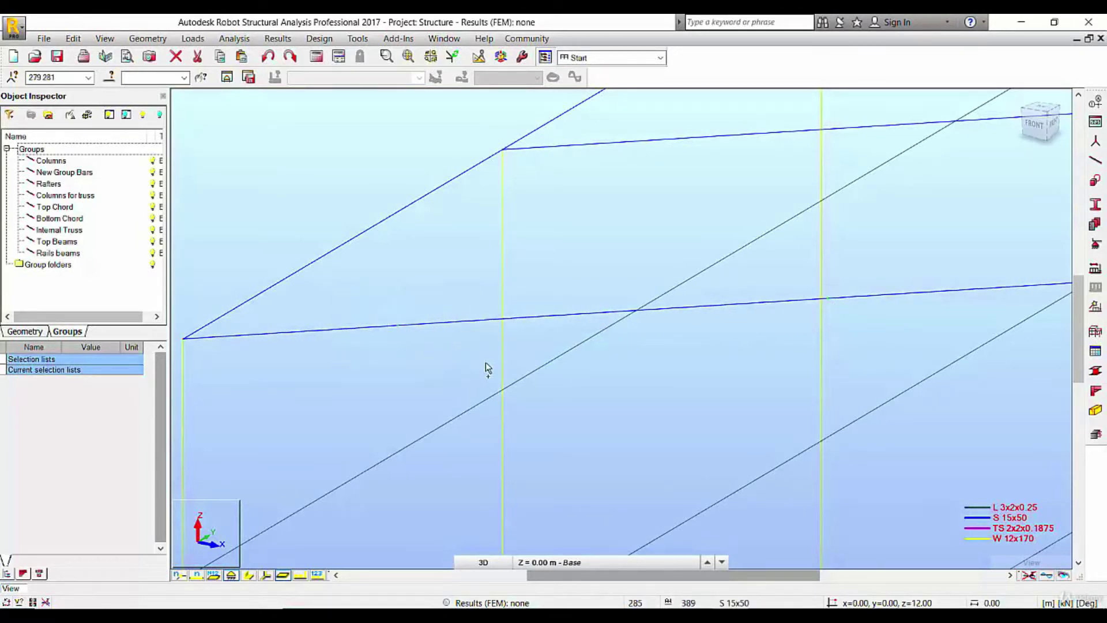
click(1037, 132)
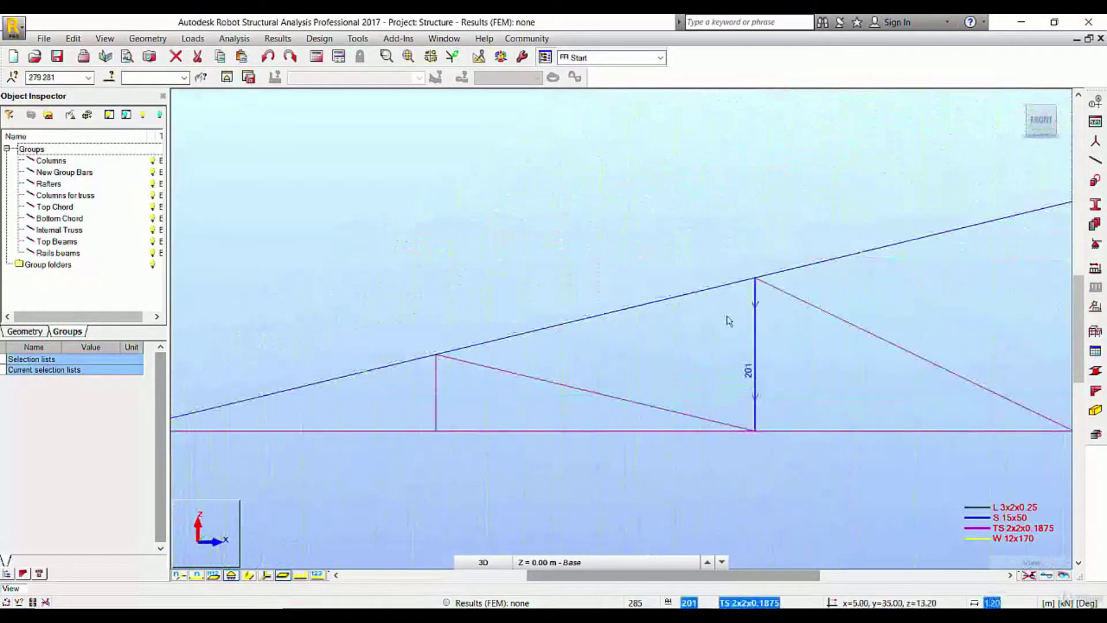
scroll(449, 315, down, 2)
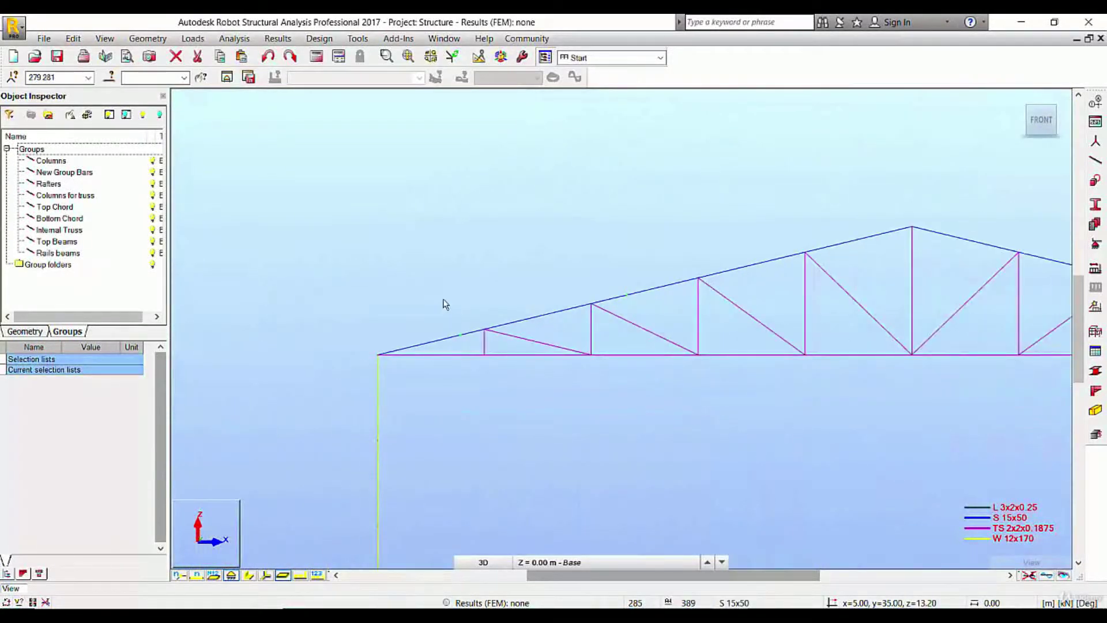
drag(348, 221, 933, 245)
ctrl+drag(775, 224, 895, 272)
ctrl+drag(728, 221, 815, 279)
ctrl+drag(664, 247, 779, 309)
ctrl+drag(693, 316, 745, 312)
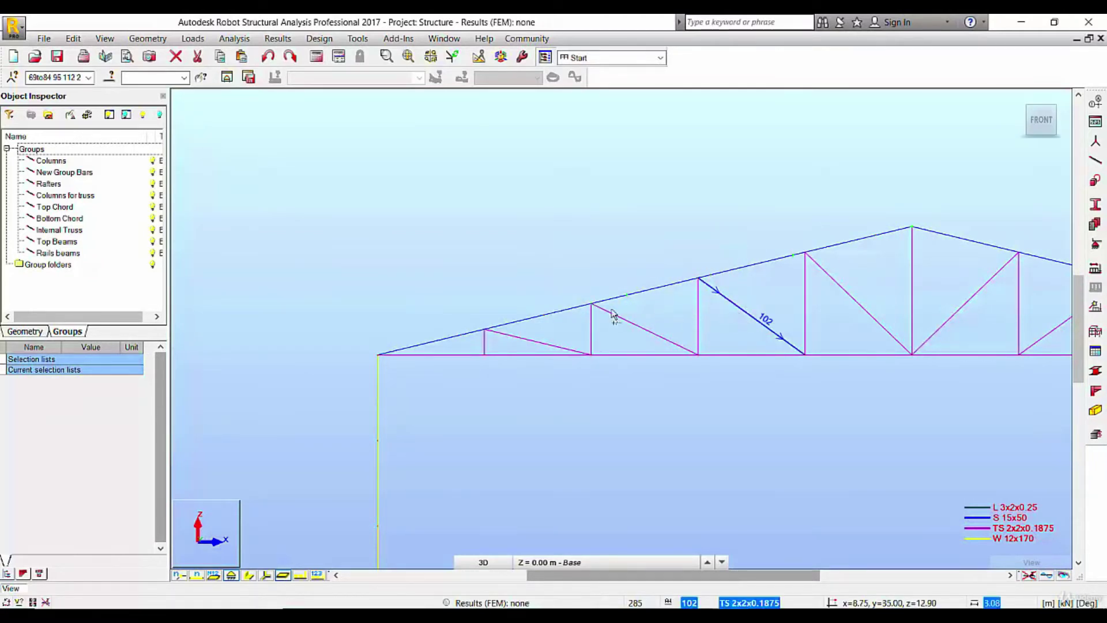
ctrl+drag(440, 274, 677, 342)
ctrl+drag(495, 358, 507, 360)
key(Escape)
Turn on the display of node numbers in the model view
click(179, 575)
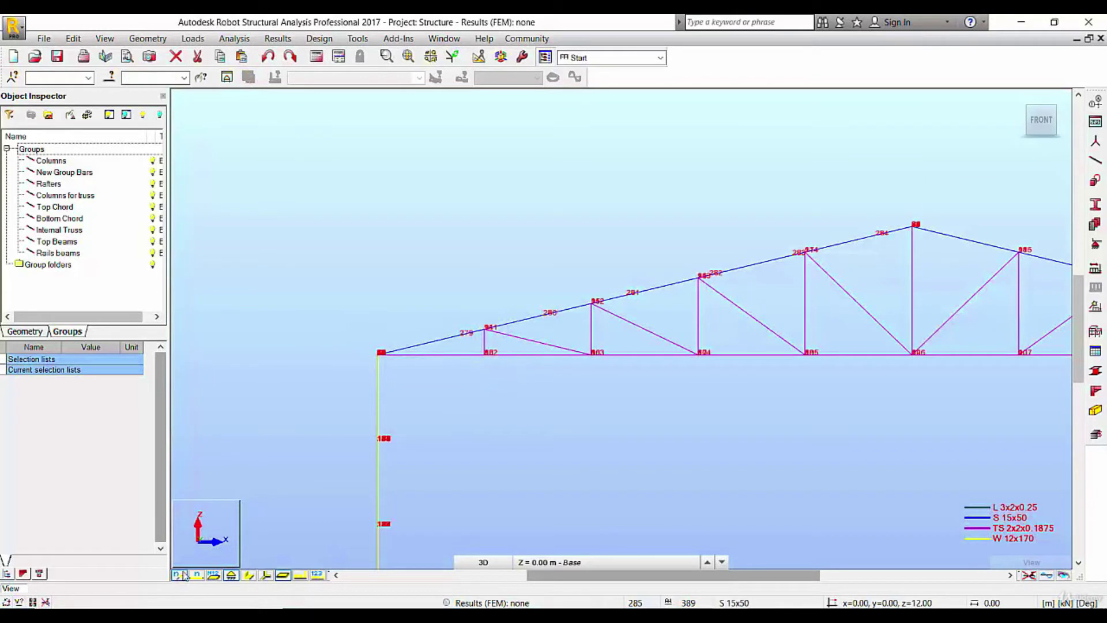
scroll(464, 340, up, 3)
scroll(464, 341, up, 2)
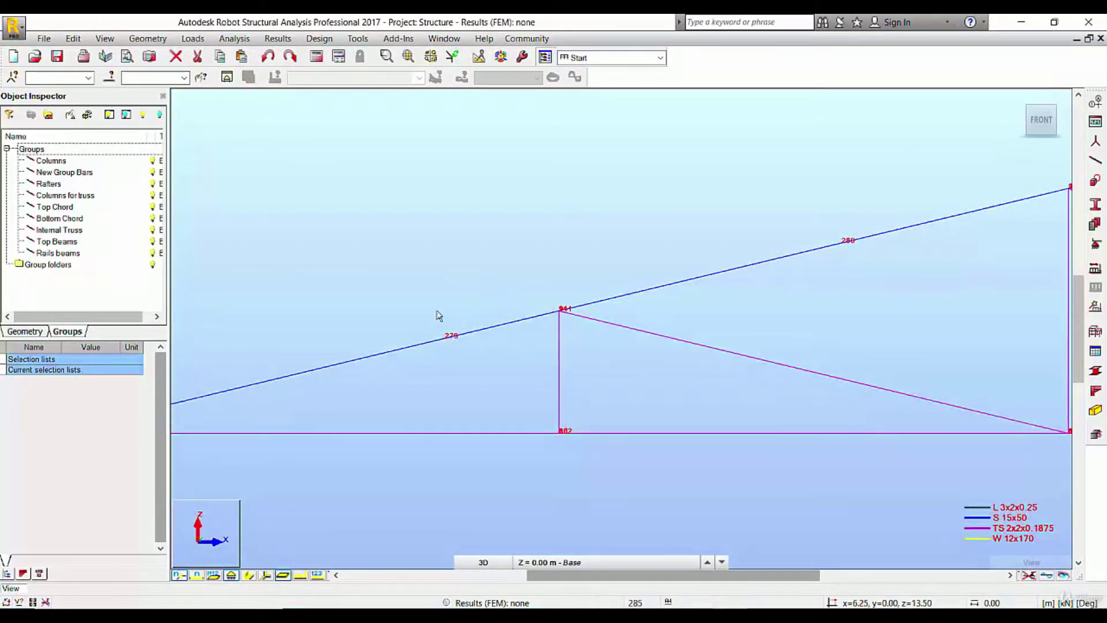
drag(419, 308, 493, 383)
mouse_move(896, 298)
ctrl+mouse_down()
mouse_move(903, 313)
mouse_move(911, 303)
ctrl+mouse_up()
scroll(911, 303, down, 1)
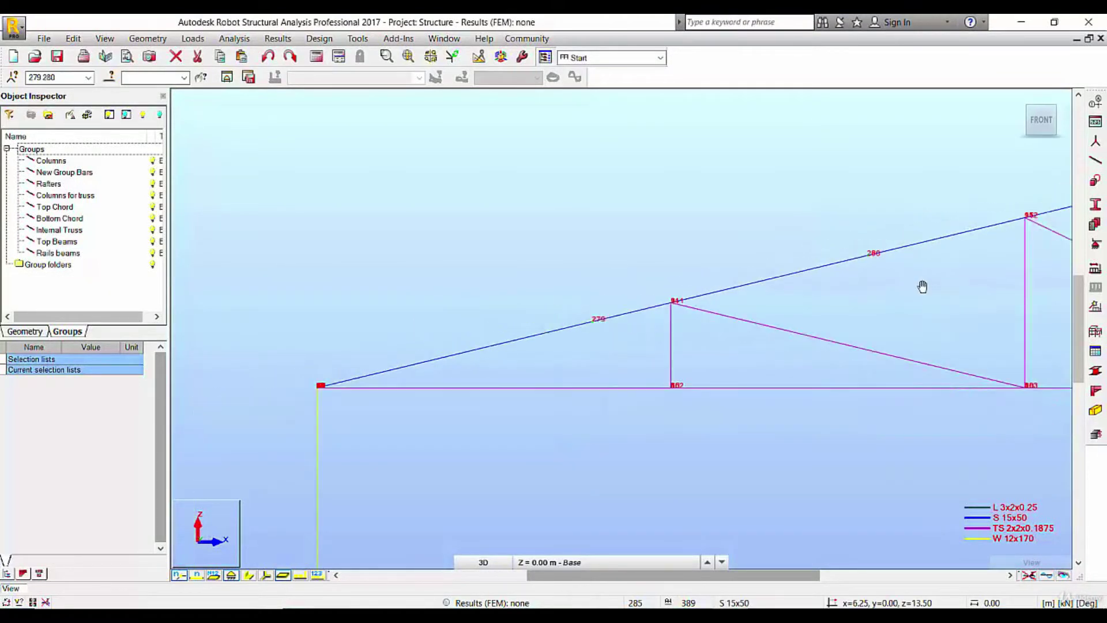
mouse_move(921, 287)
middle_down()
mouse_move(738, 324)
mouse_move(465, 312)
middle_up()
click(26, 331)
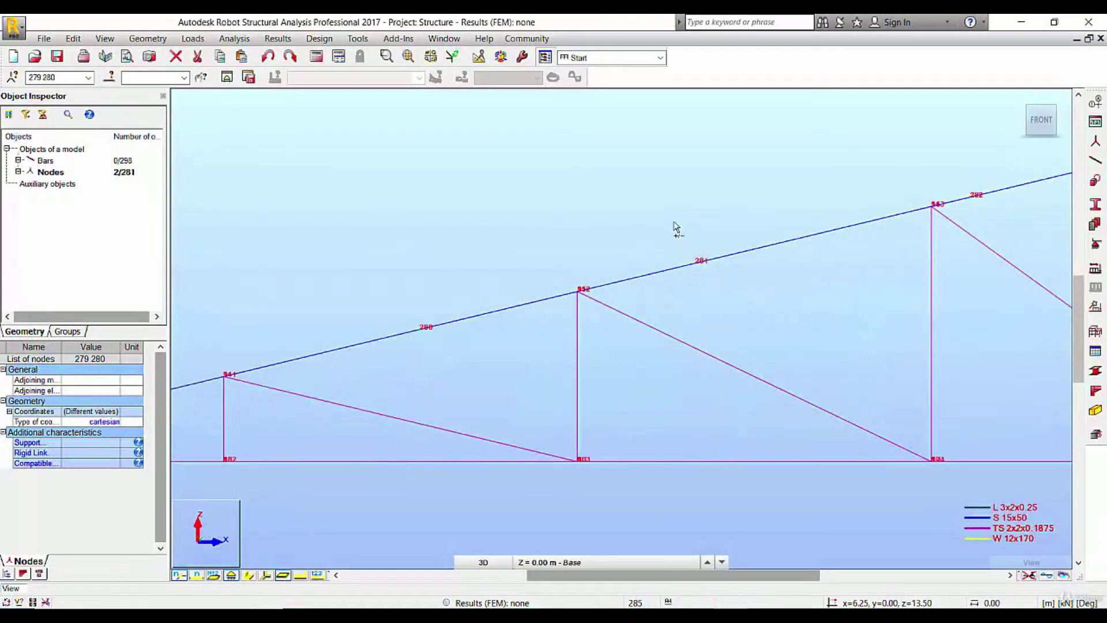
ctrl+drag(675, 223, 764, 313)
middle_drag(805, 277, 521, 318)
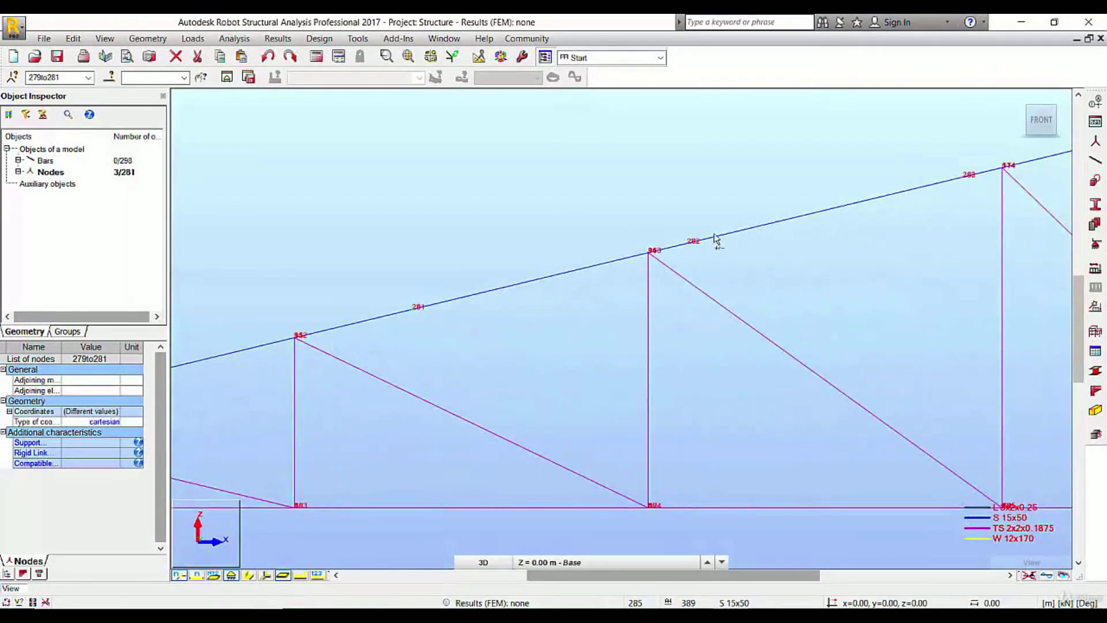
ctrl+drag(676, 221, 743, 277)
middle_drag(891, 256, 655, 331)
ctrl+drag(652, 254, 701, 313)
middle_drag(971, 286, 690, 388)
ctrl+drag(632, 265, 727, 385)
middle_drag(747, 344, 700, 277)
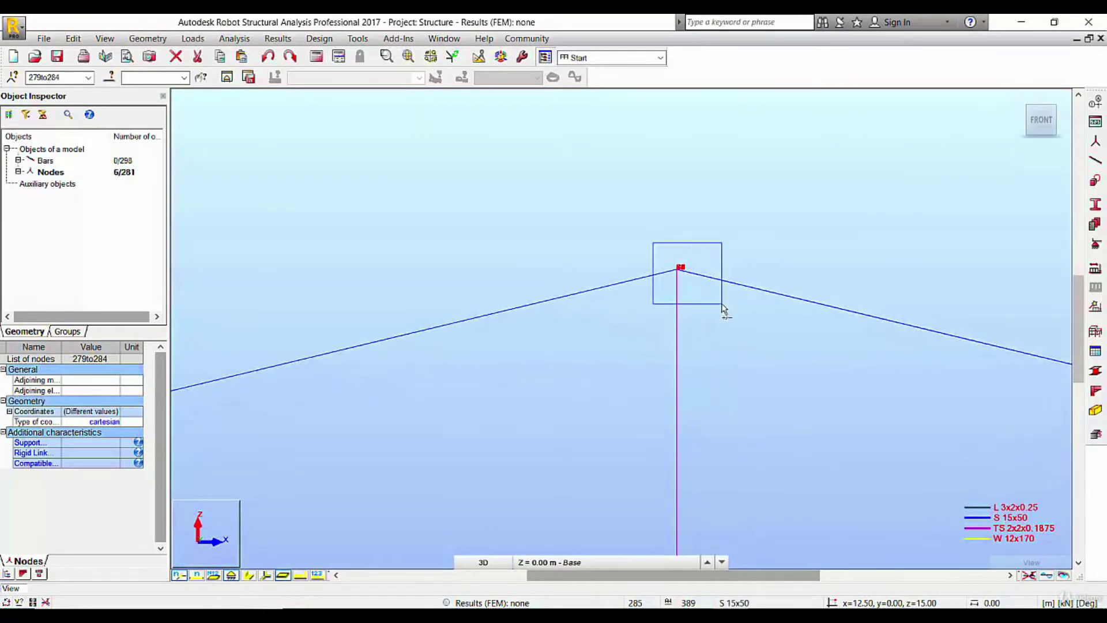
drag(722, 304, 723, 305)
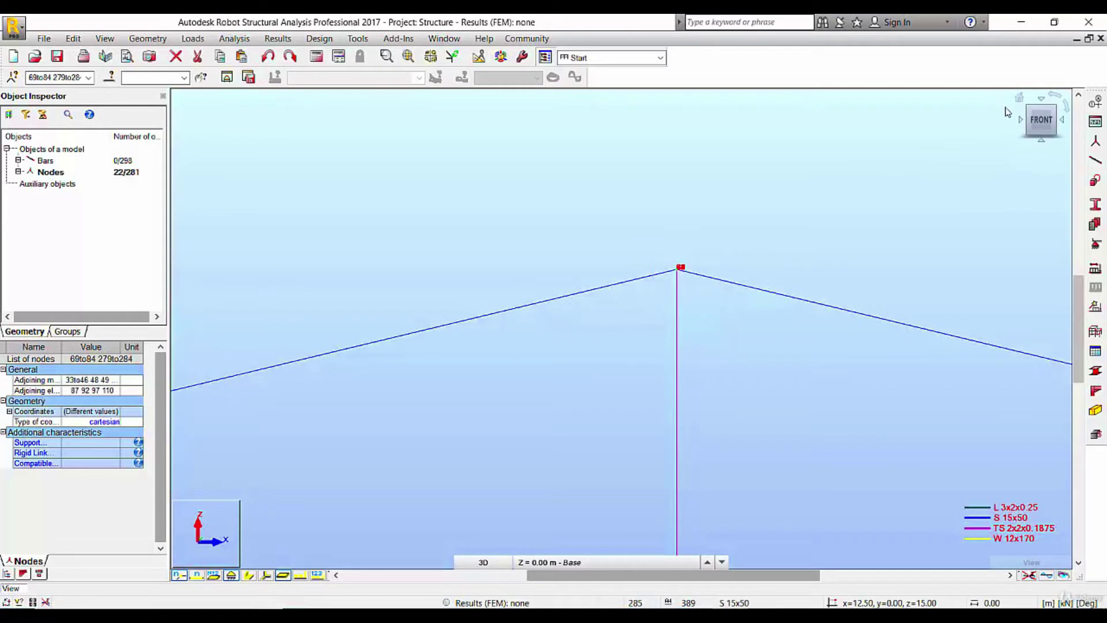
click(504, 288)
Select the six evenly spaced nodes 279 to 284 along the front rafter, leaving out the truss and ridge nodes
scroll(507, 292, down, 8)
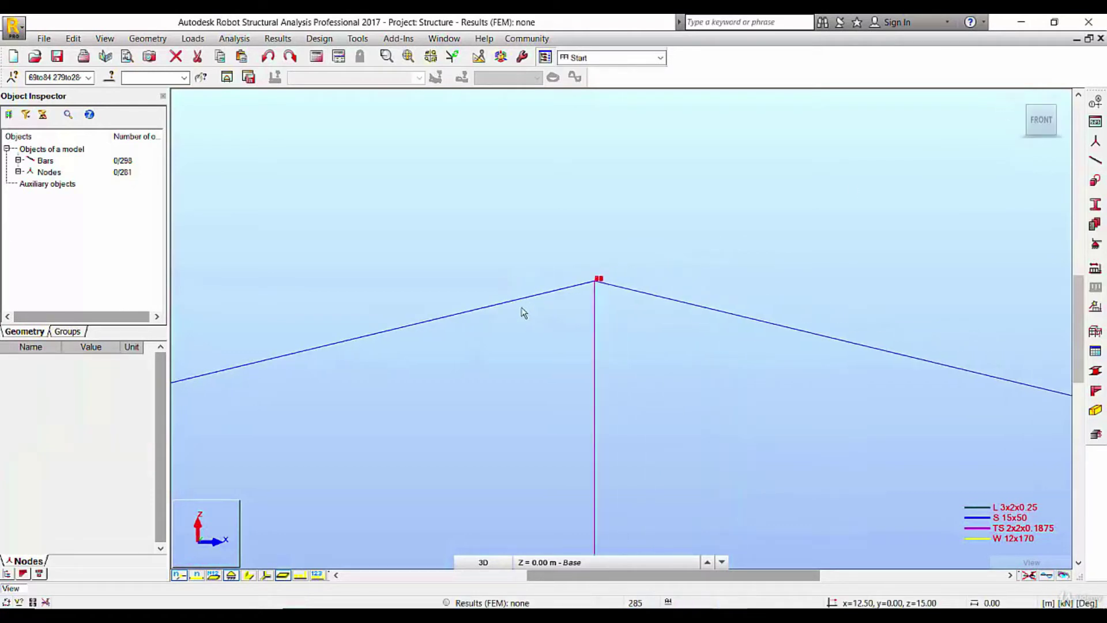
middle_drag(517, 314, 514, 372)
drag(297, 362, 416, 477)
middle_drag(416, 478, 632, 385)
scroll(632, 385, down, 3)
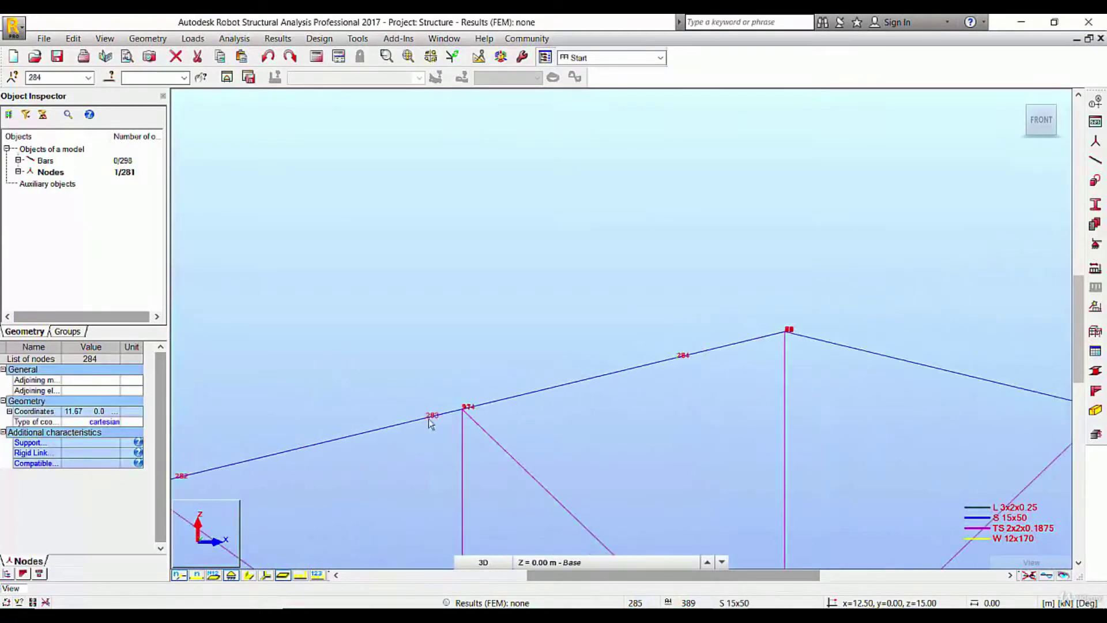
scroll(558, 440, up, 4)
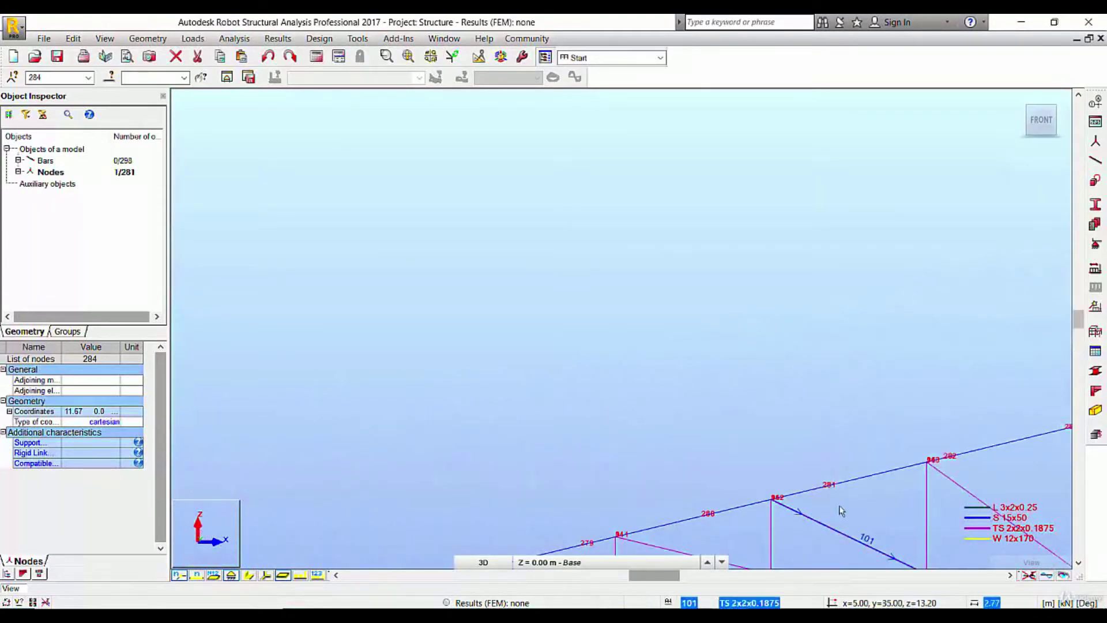
scroll(841, 512, down, 2)
scroll(709, 425, up, 2)
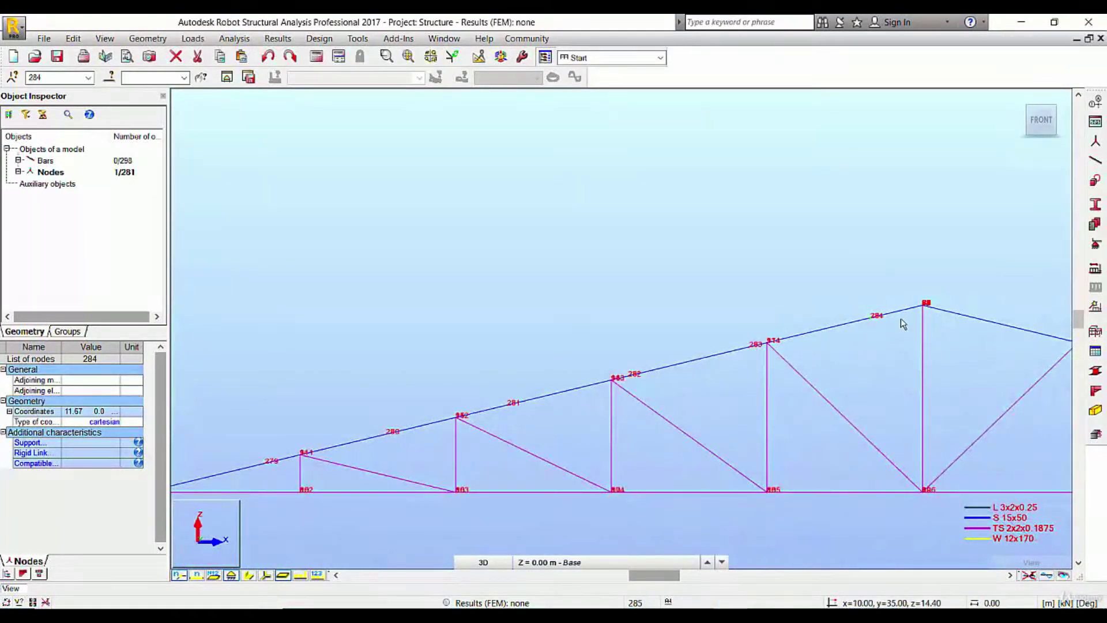
scroll(868, 320, up, 3)
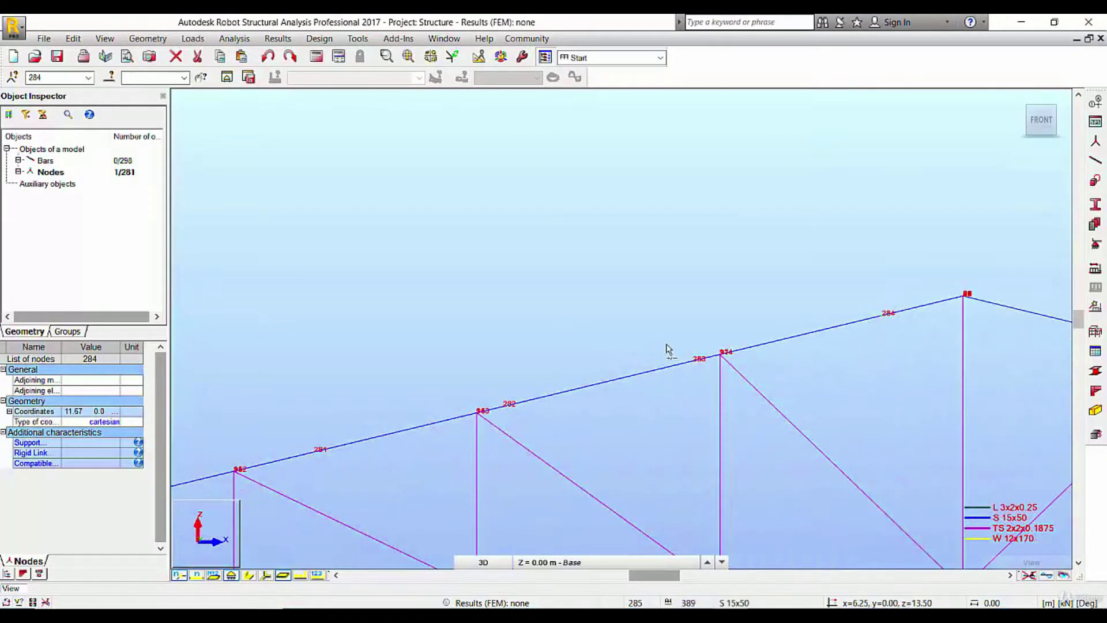
ctrl+drag(725, 341, 661, 395)
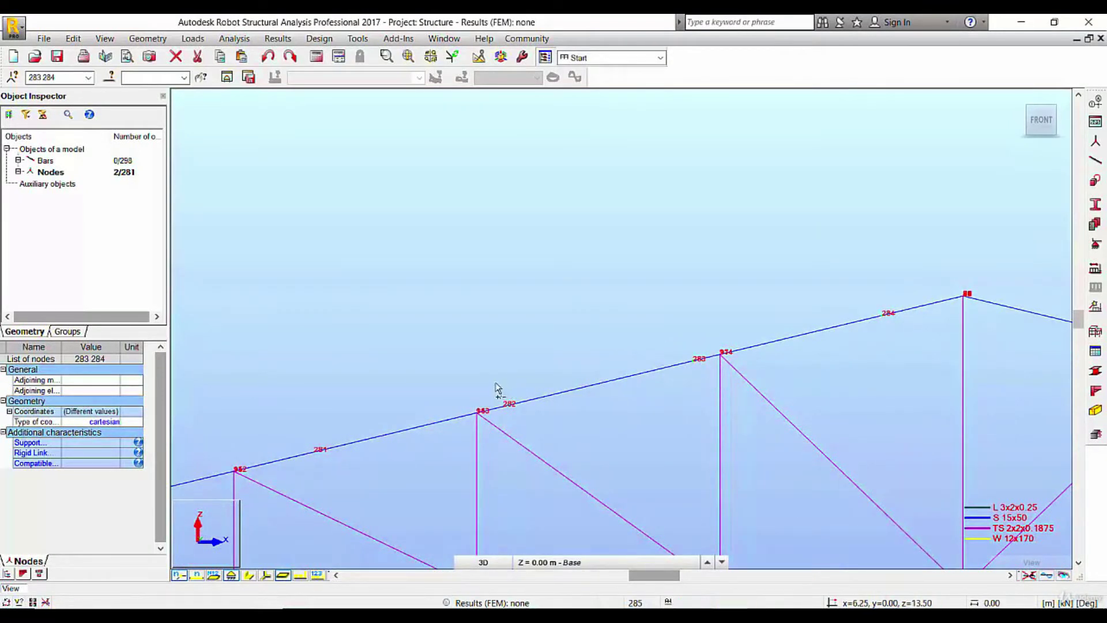
ctrl+drag(497, 383, 542, 432)
drag(282, 412, 380, 481)
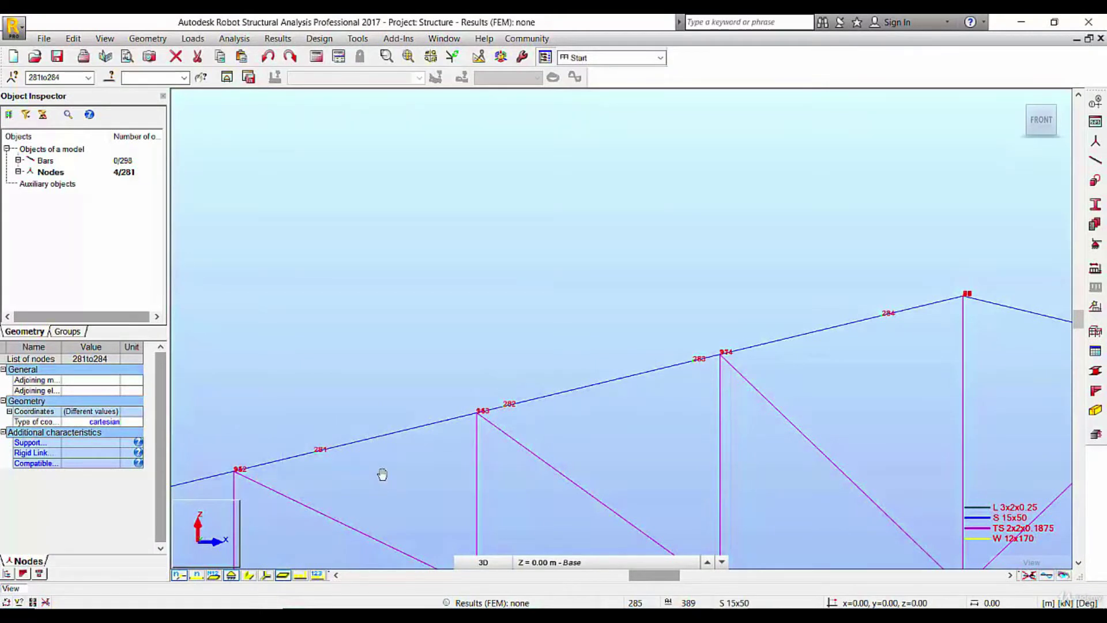
middle_drag(382, 474, 743, 382)
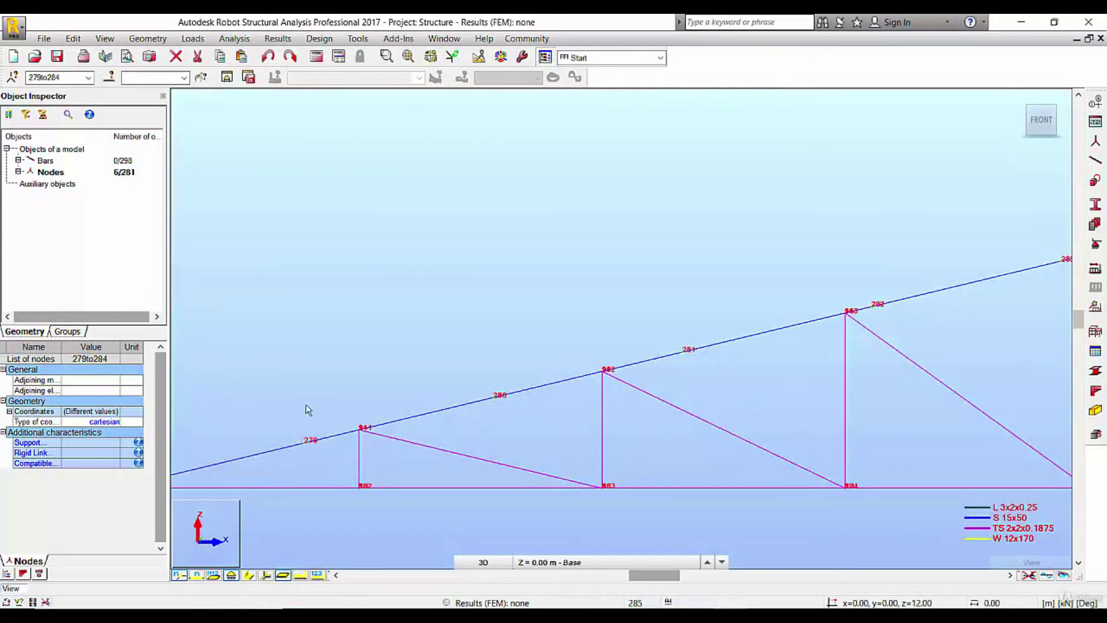
Copy the selected rafter nodes once onto the second frame's rafter, using the translation vector between the two eave nodes (0.00, 5.00, 0.00)
scroll(306, 409, down, 2)
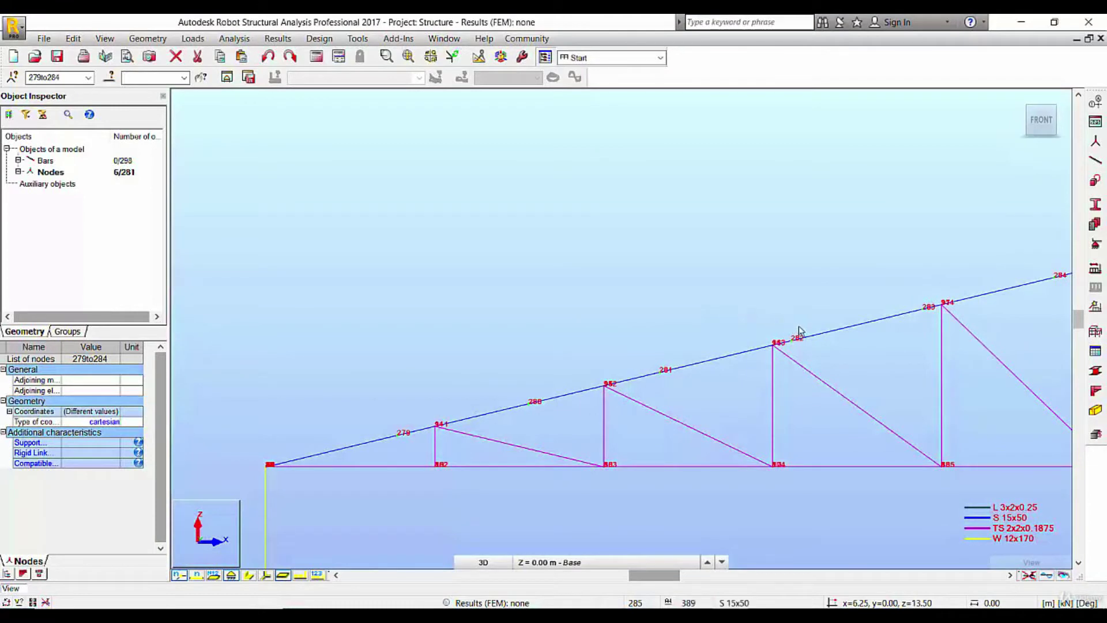
middle_drag(913, 303, 713, 354)
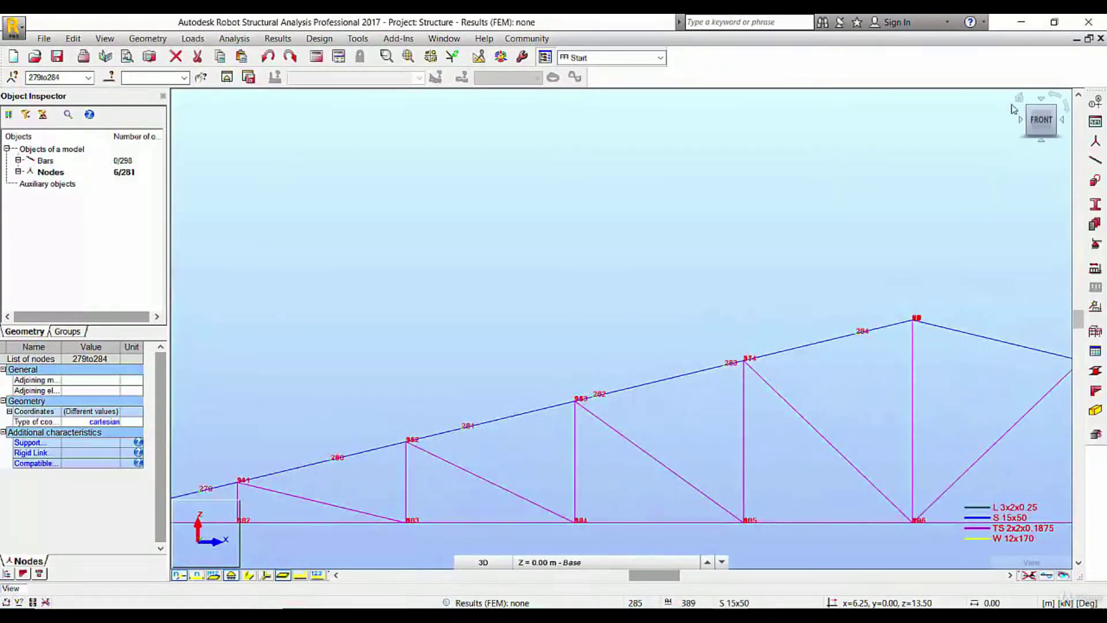
click(1020, 98)
scroll(524, 312, up, 5)
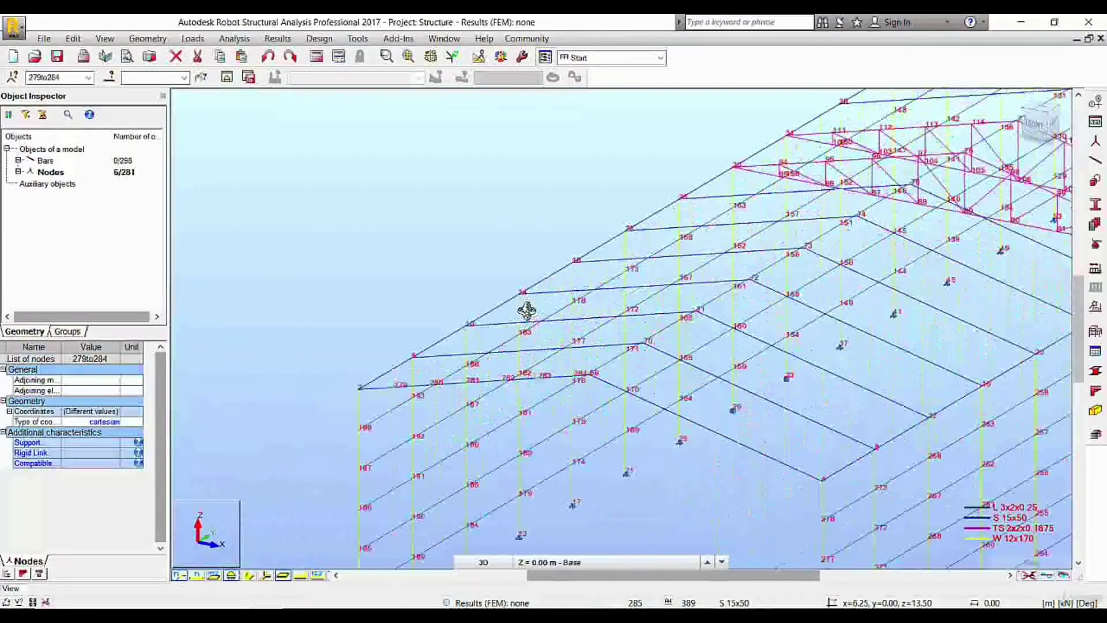
click(72, 38)
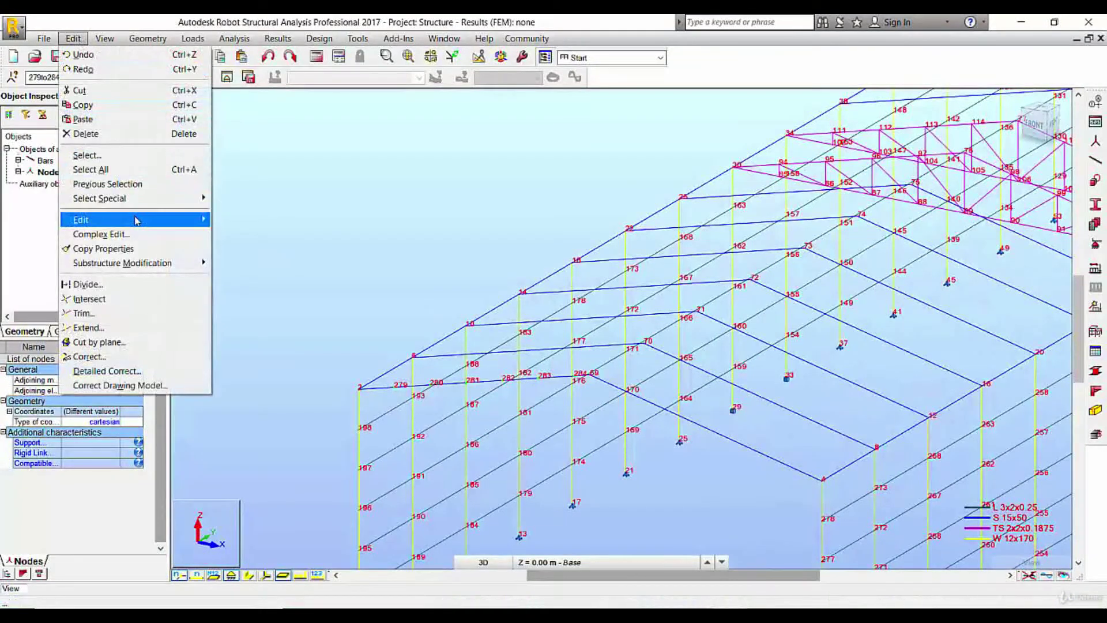
mouse_move(104, 217)
click(316, 225)
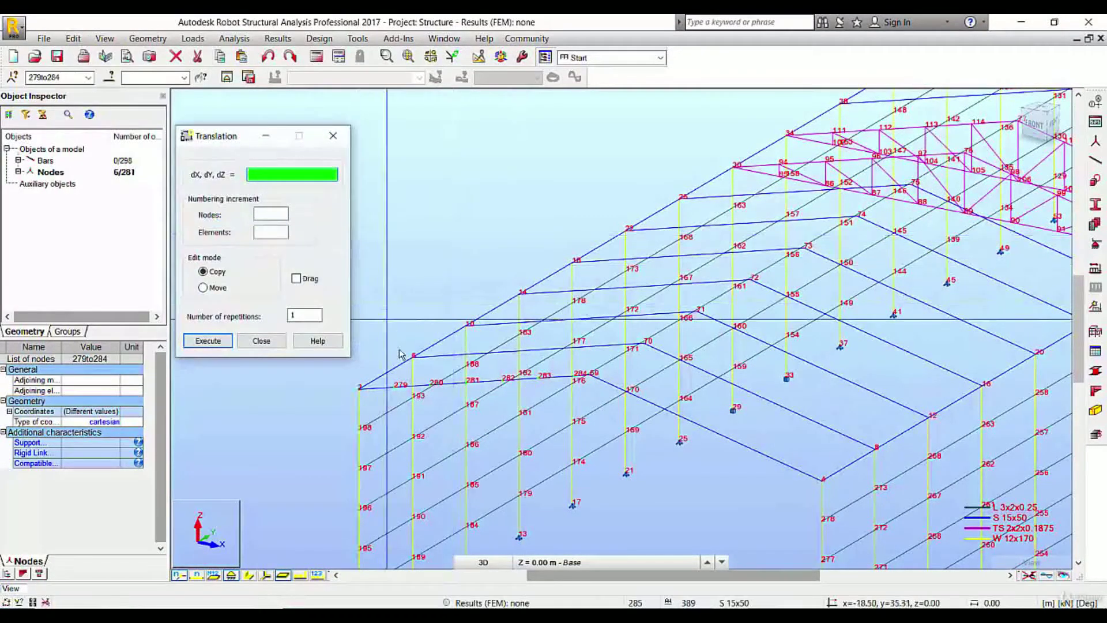
click(359, 389)
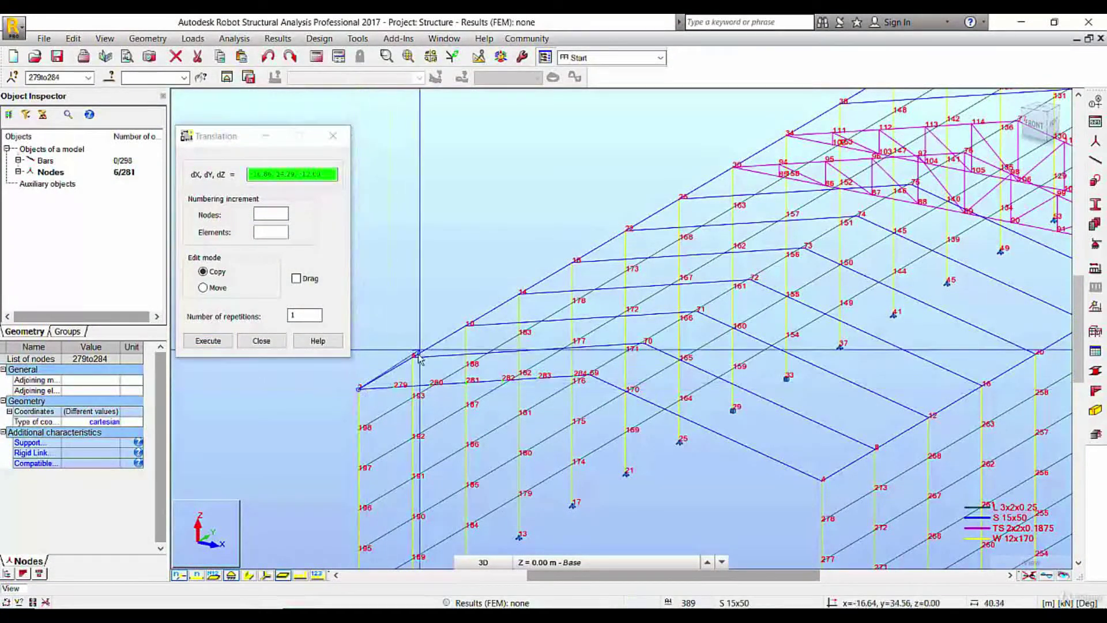
scroll(417, 359, up, 5)
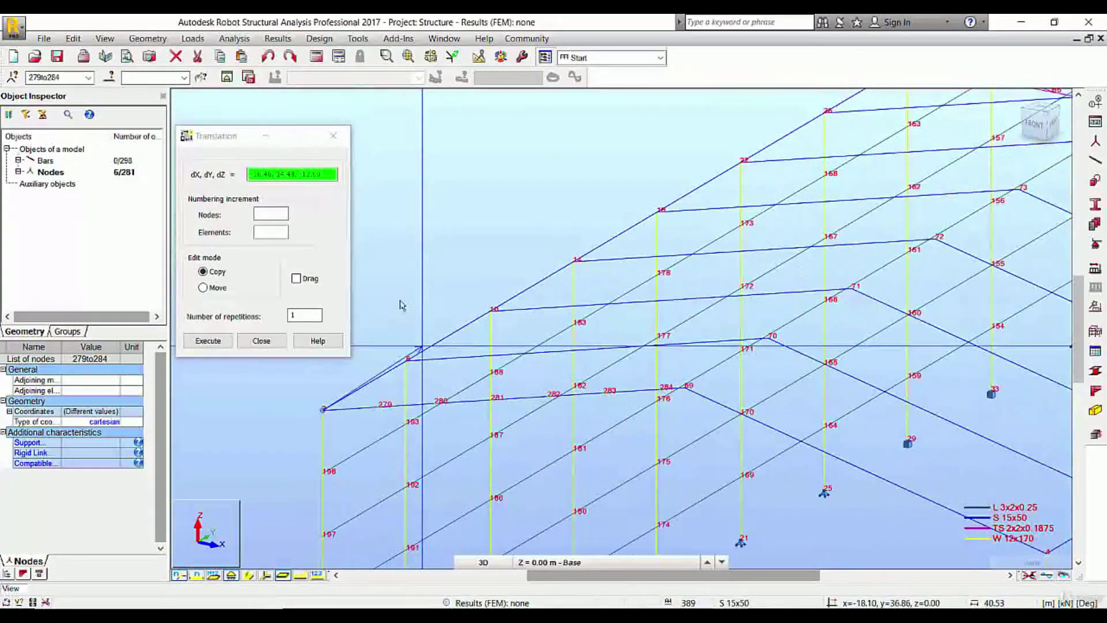
click(420, 383)
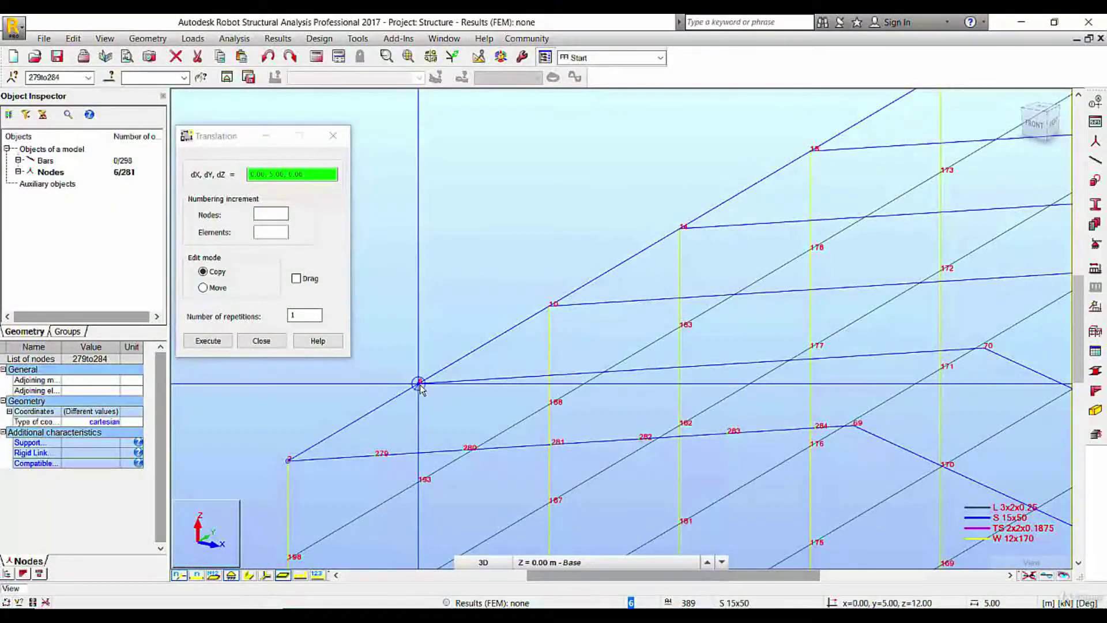
click(262, 341)
Add the standard steel channel section C 10x15.3 from the AISC 14.0 database to the available bar sections
click(1095, 204)
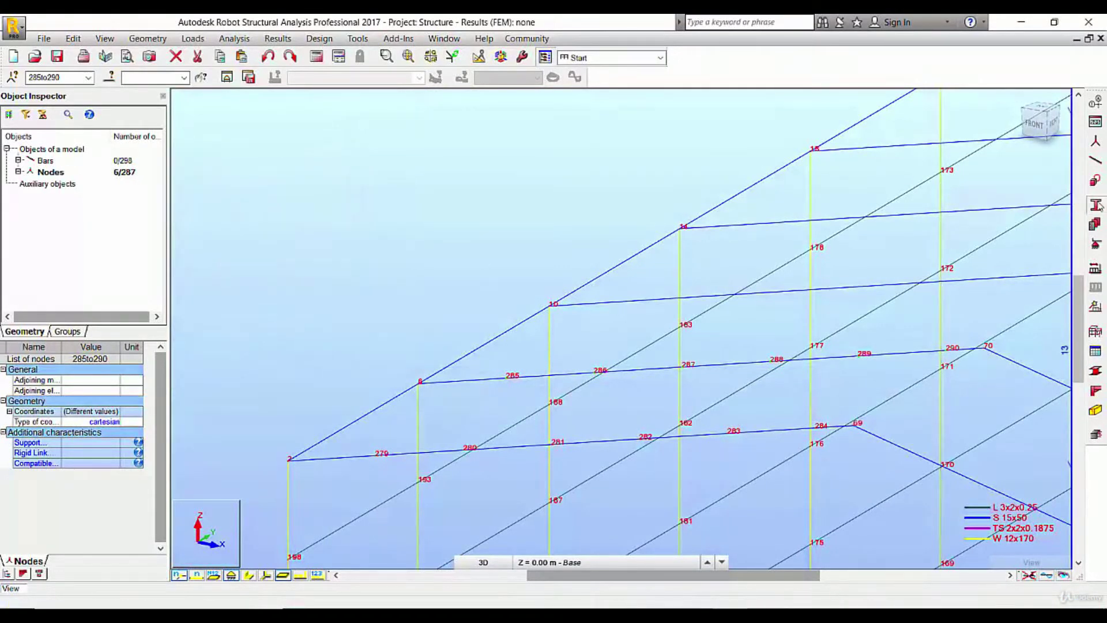
click(443, 118)
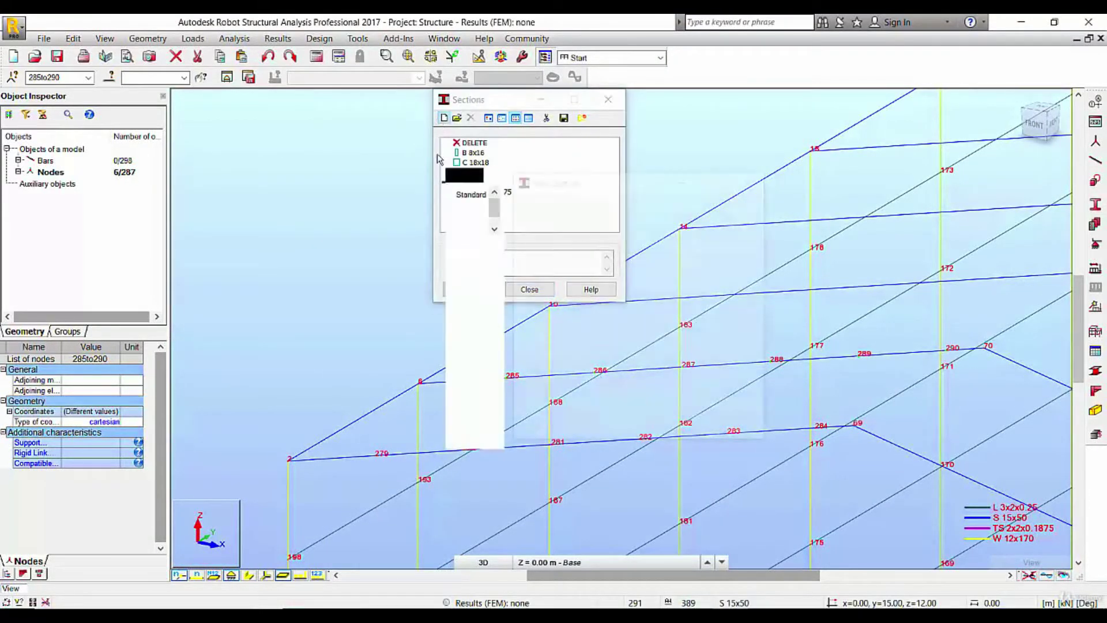
click(583, 274)
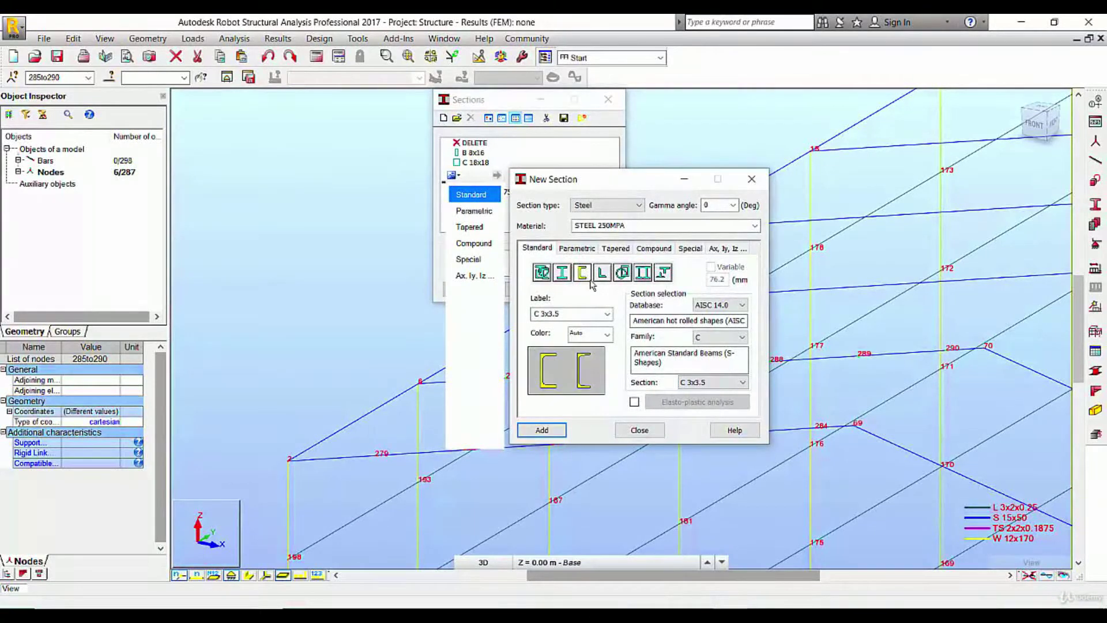
click(704, 383)
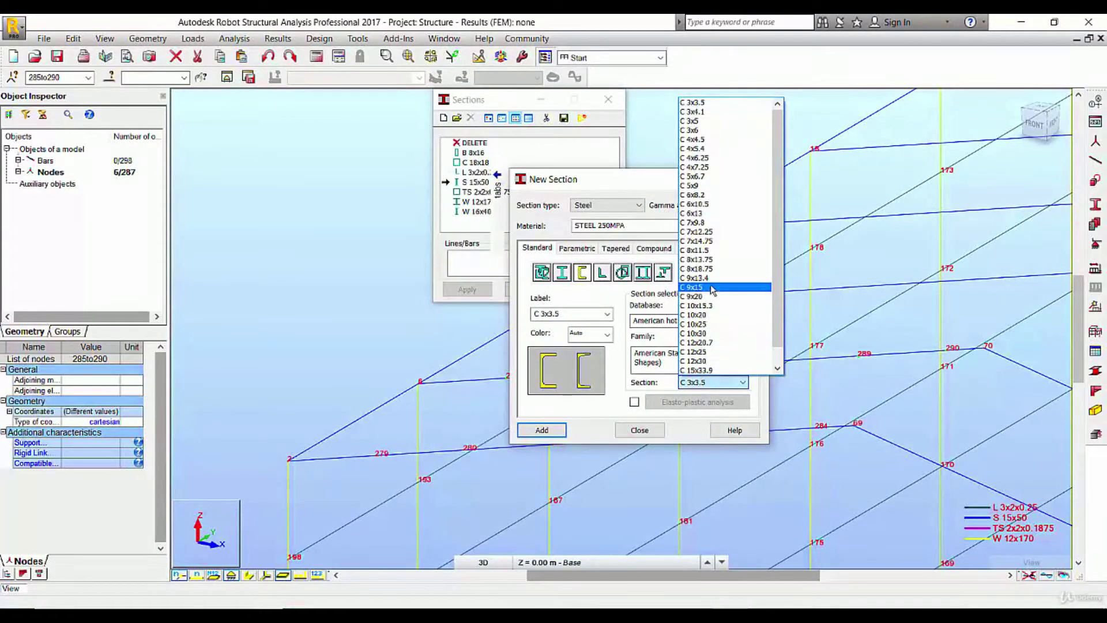
click(723, 306)
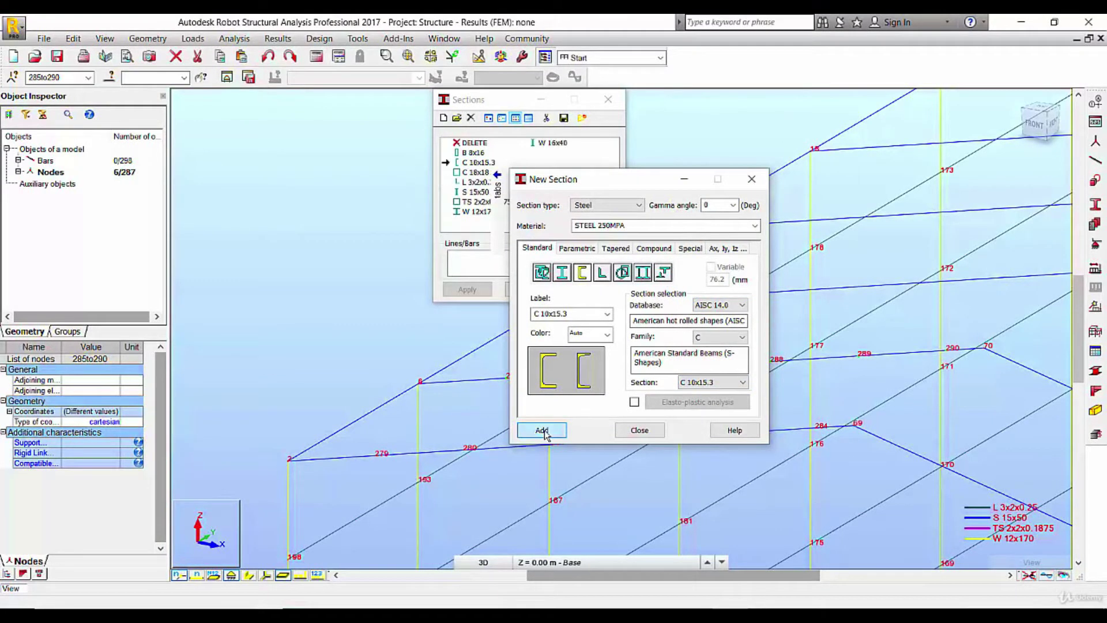
click(646, 429)
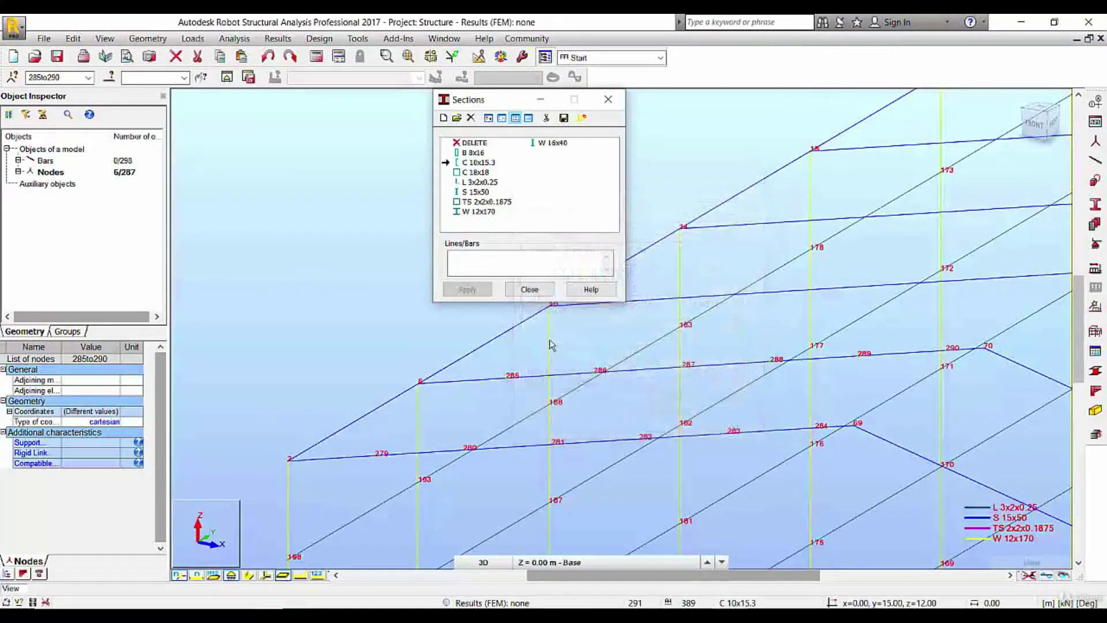
click(526, 295)
click(1093, 161)
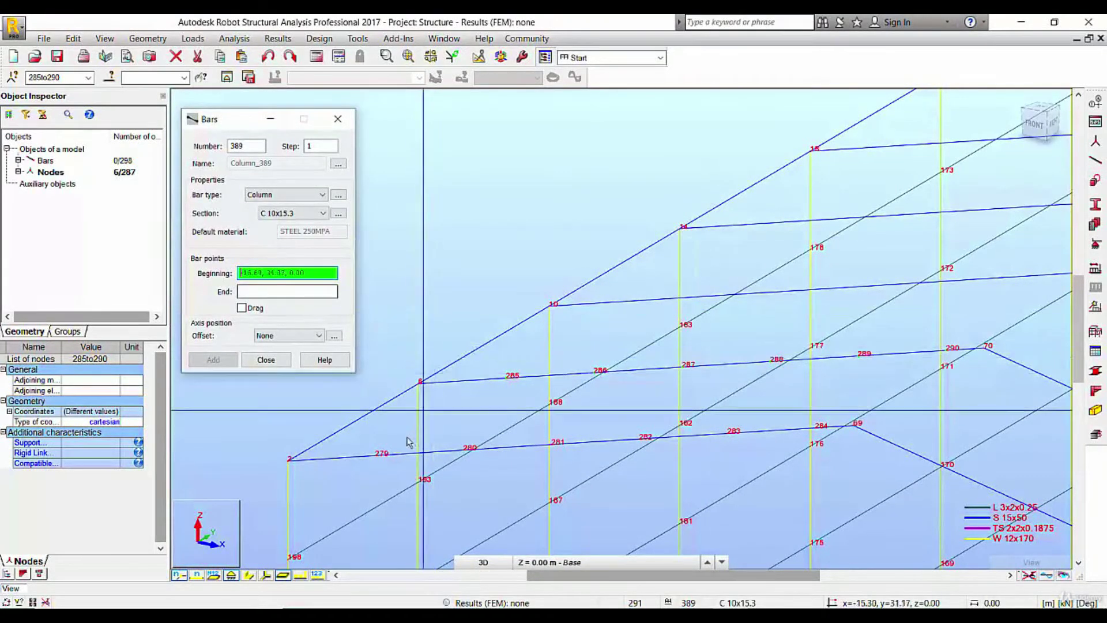
click(267, 362)
right_click(165, 269)
mouse_move(267, 407)
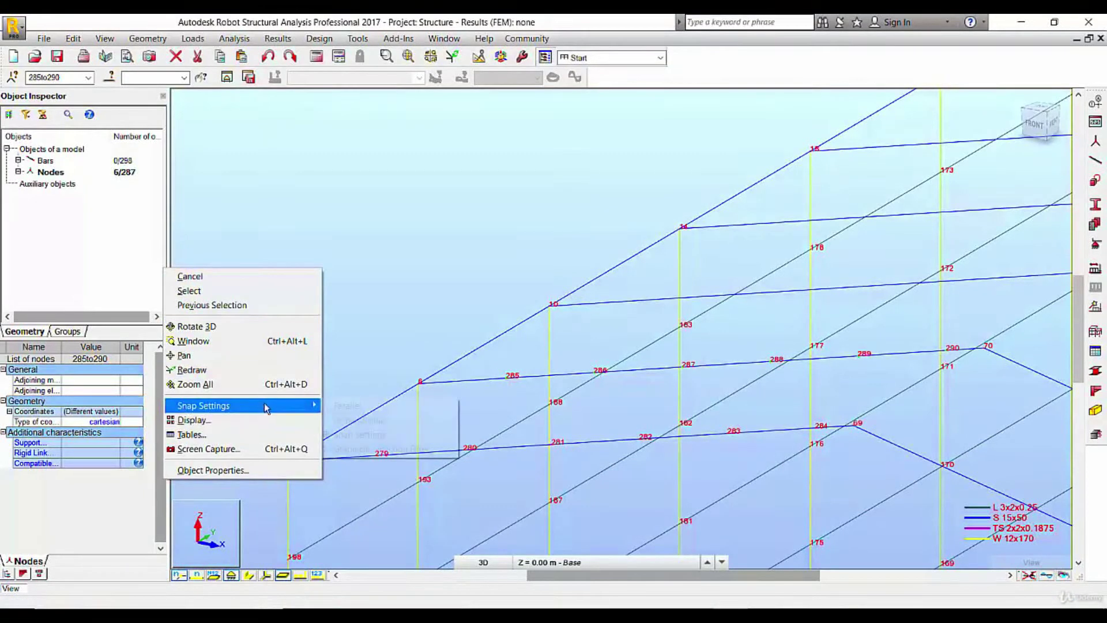
click(358, 434)
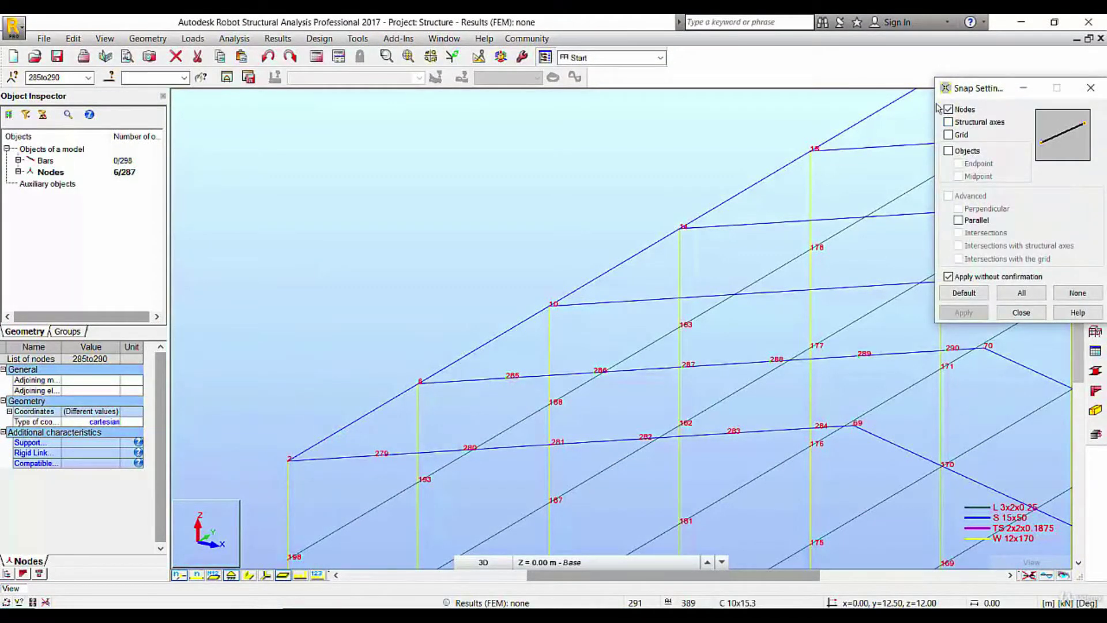
click(1021, 312)
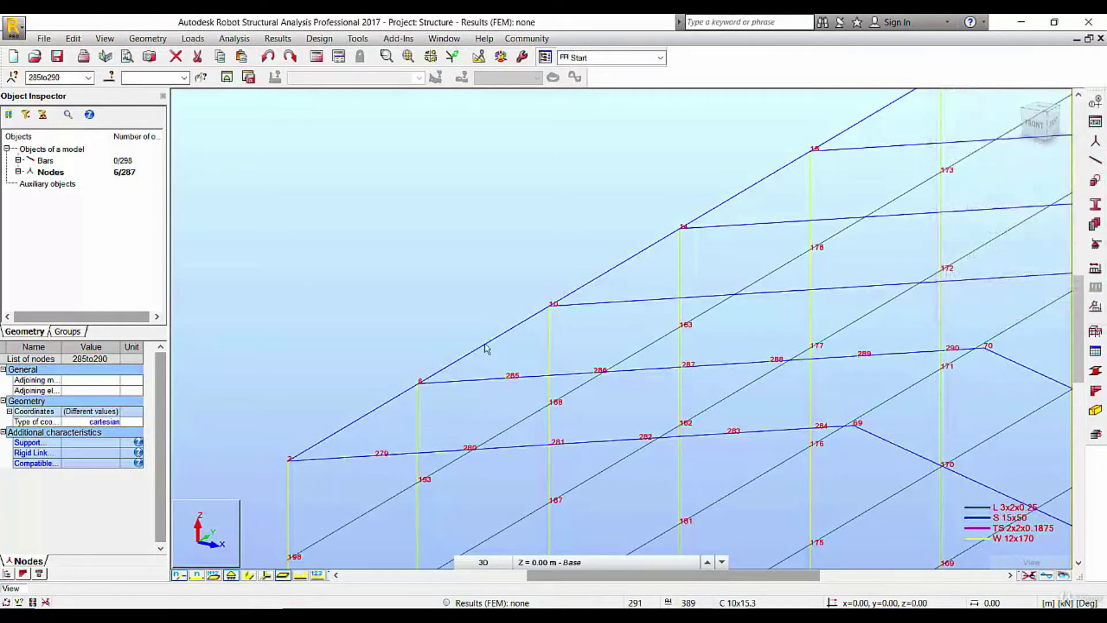
click(1098, 164)
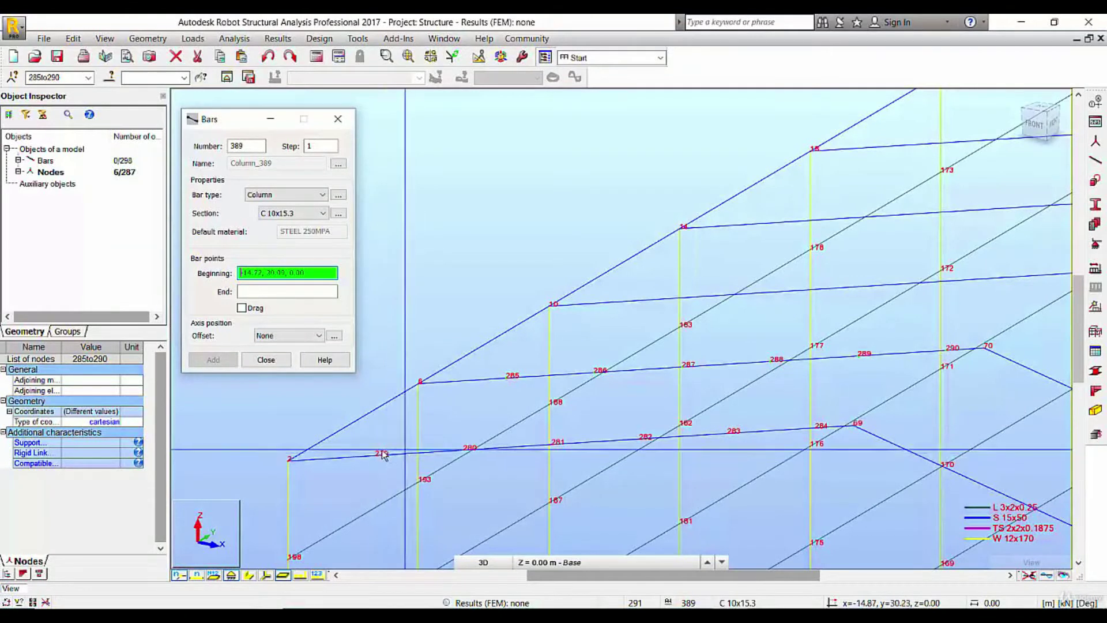
click(267, 365)
Enable all snap options in the snap settings
right_click(187, 260)
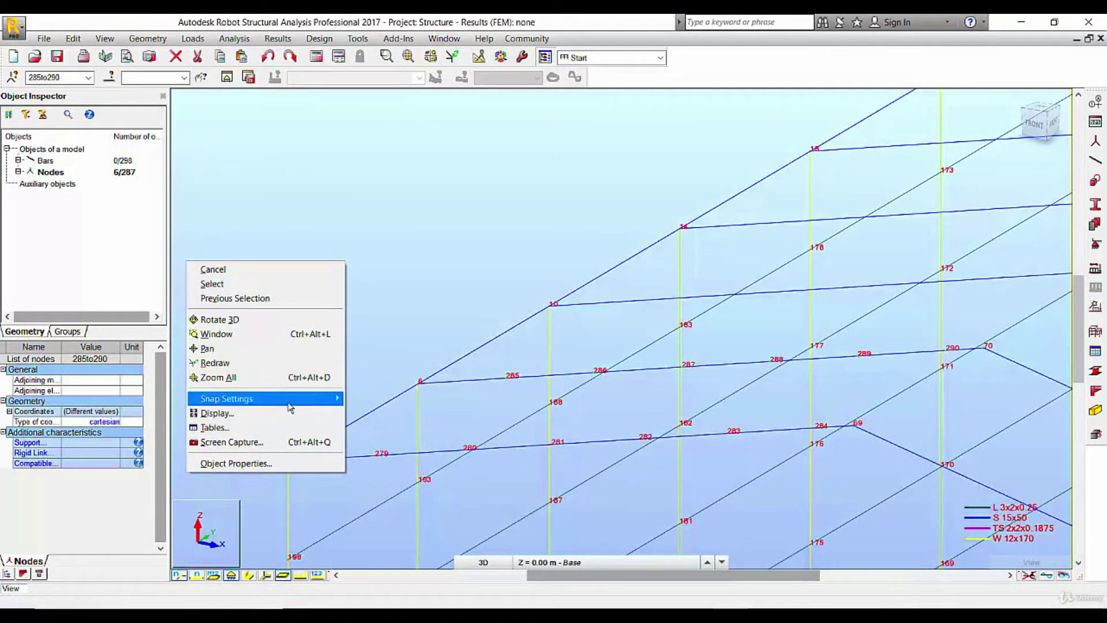
mouse_move(289, 399)
click(422, 431)
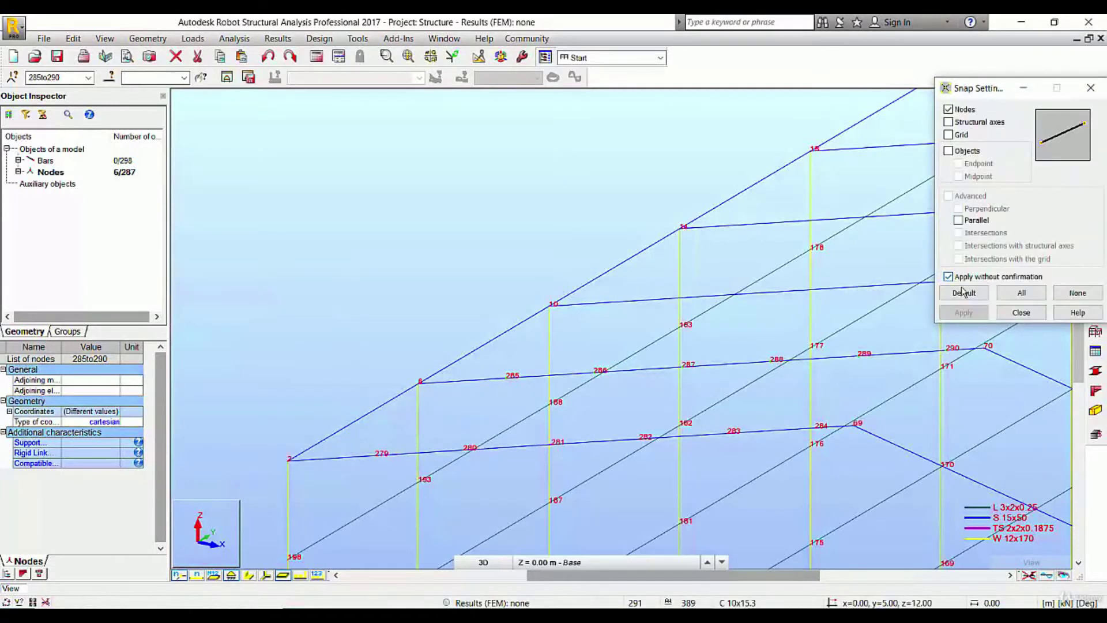
click(1016, 297)
click(1021, 312)
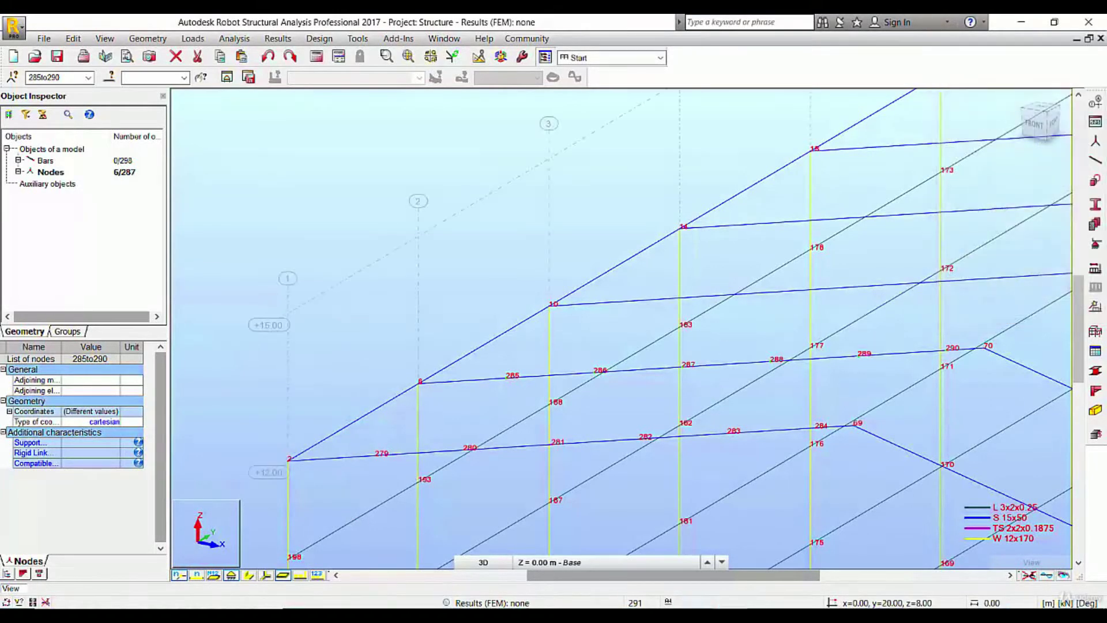
Draw two C 10x15.3 bars between the first two frames, from node 279 to 285 and from node 281 to 287
click(1096, 162)
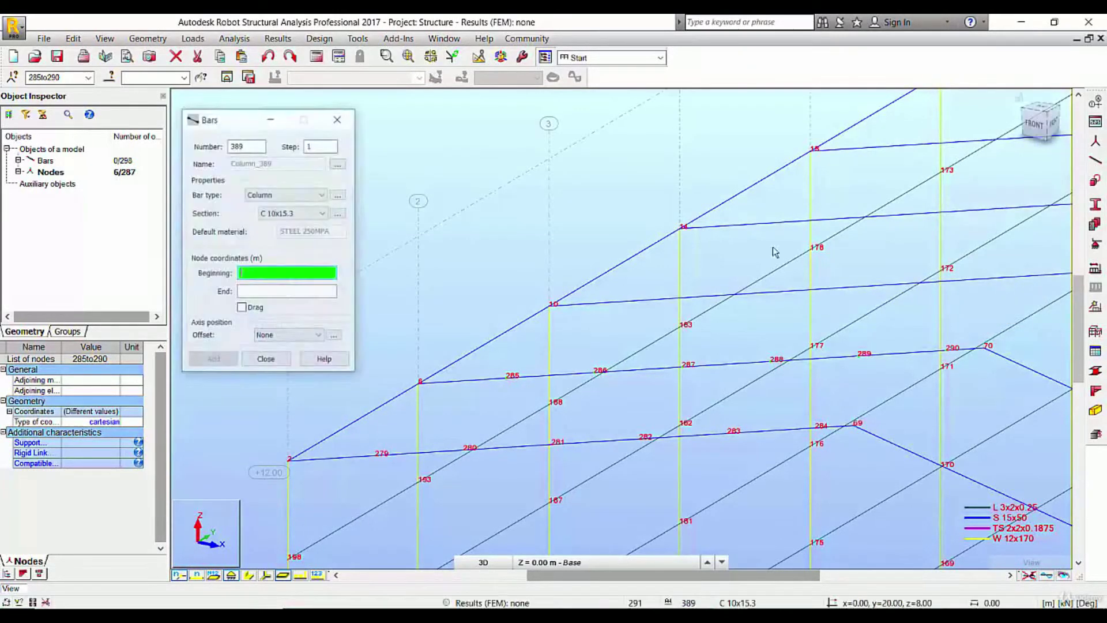
click(376, 455)
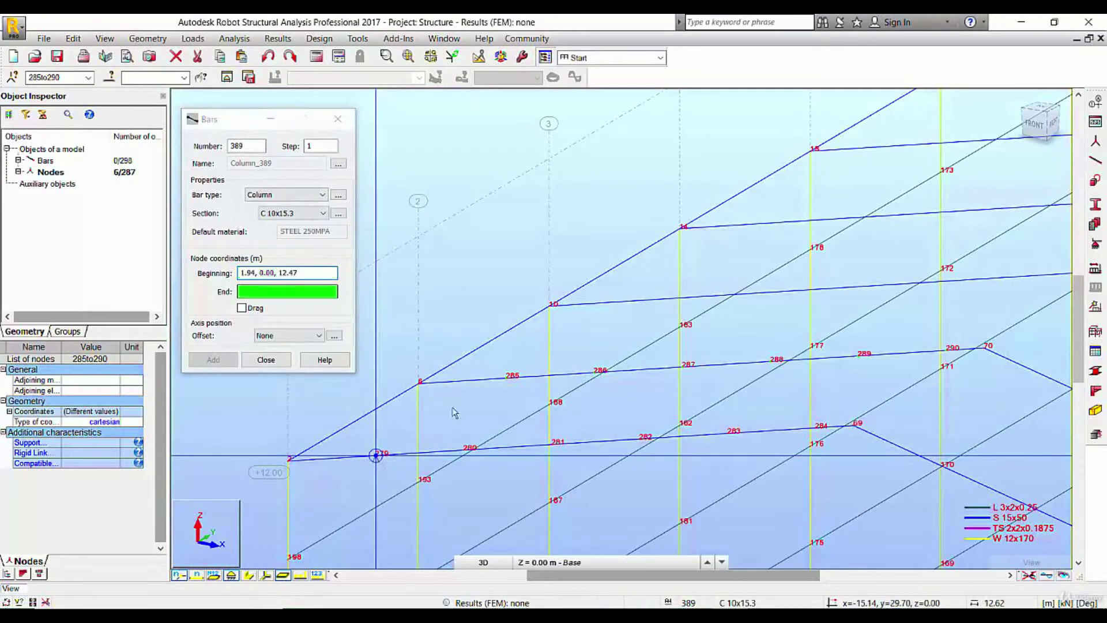
click(509, 376)
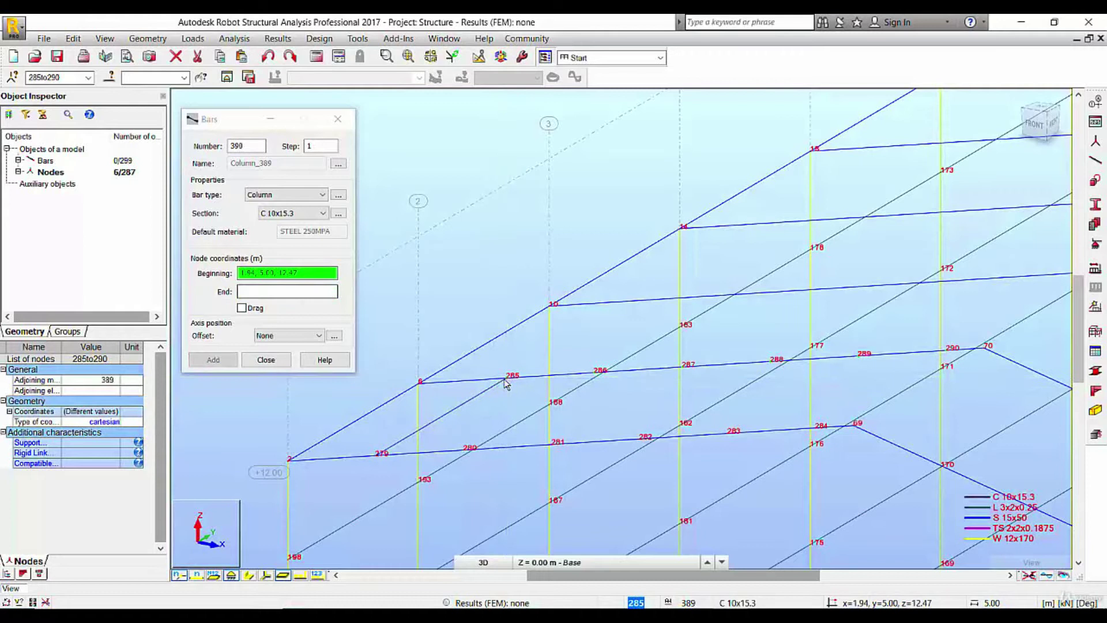
right_click(468, 251)
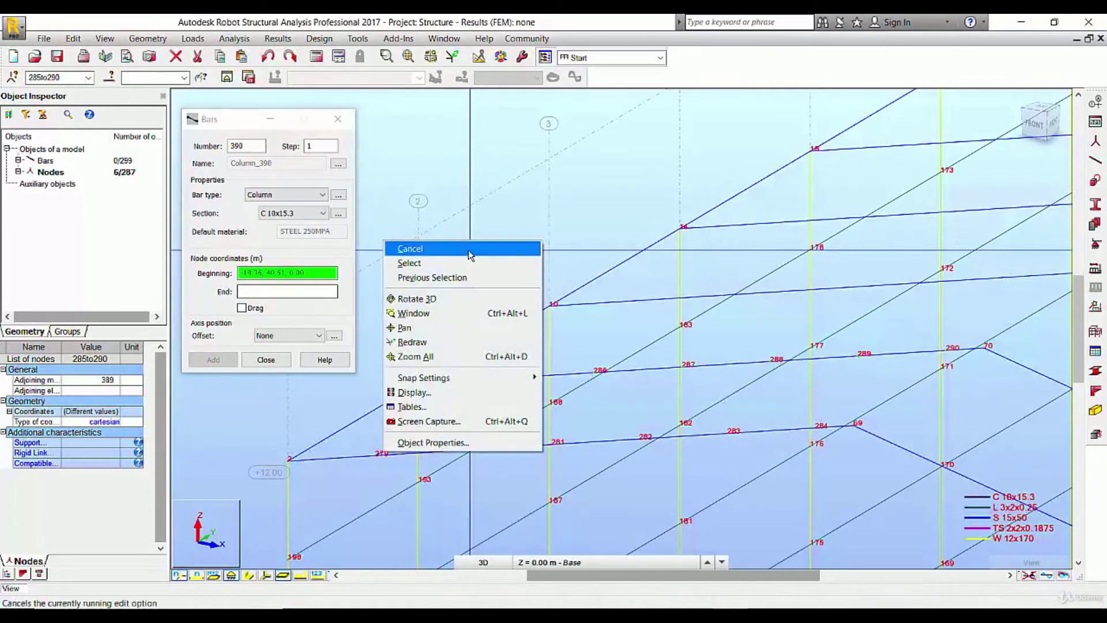
click(469, 248)
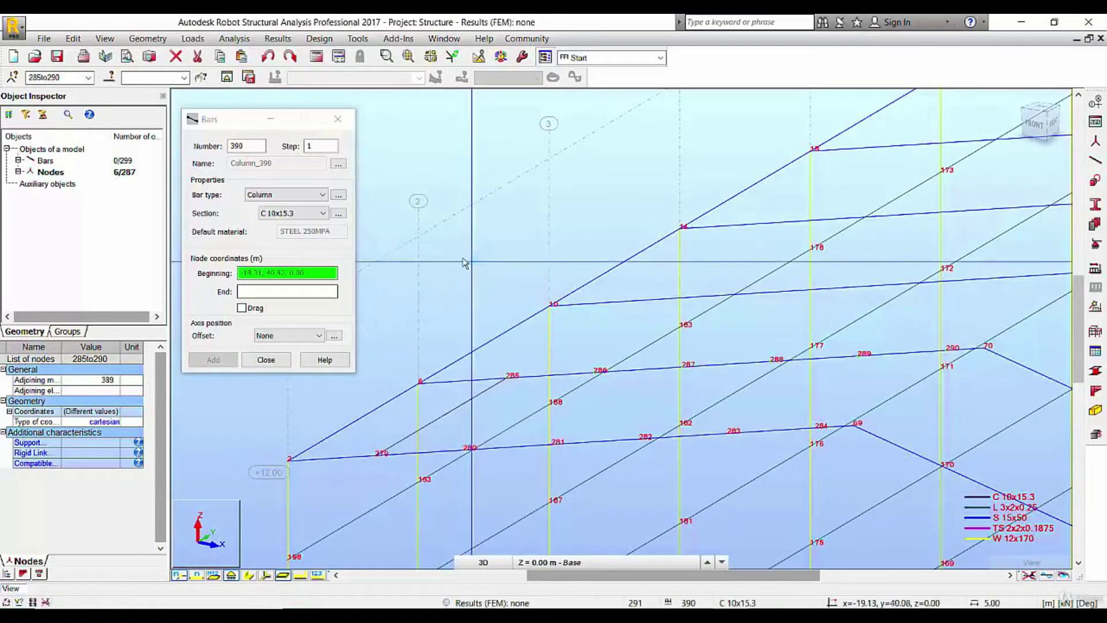
click(558, 445)
click(684, 368)
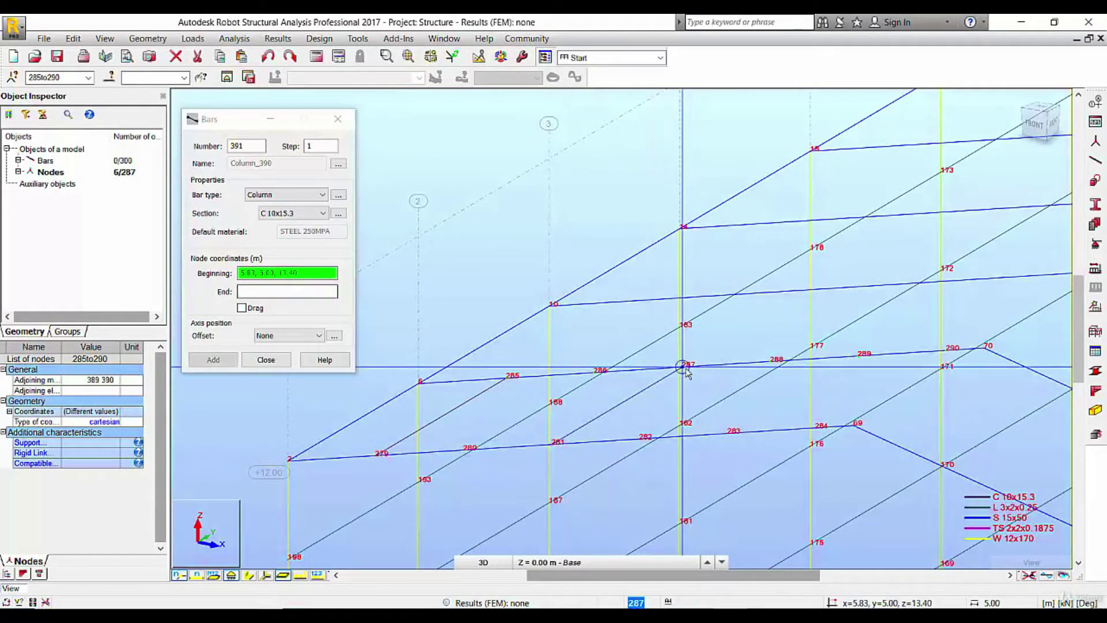
right_click(733, 330)
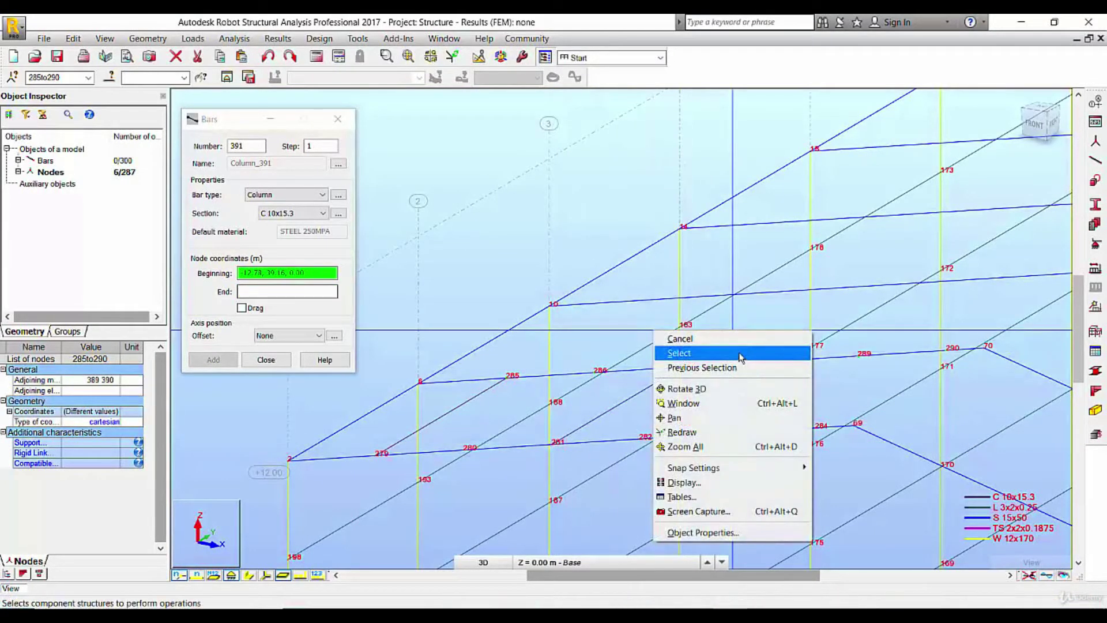
click(738, 353)
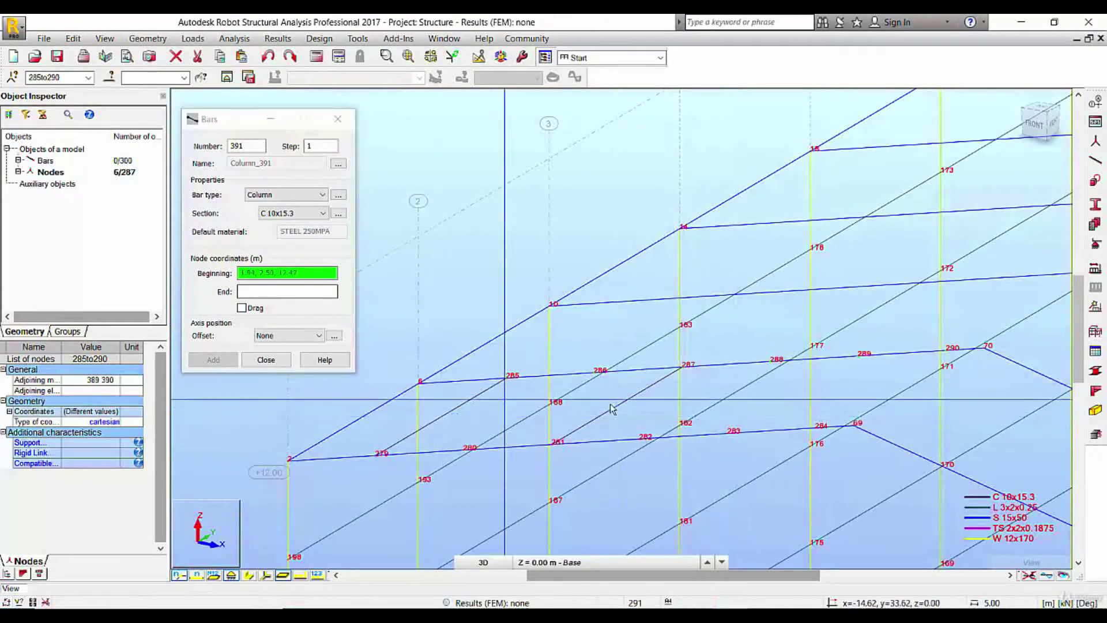
click(266, 359)
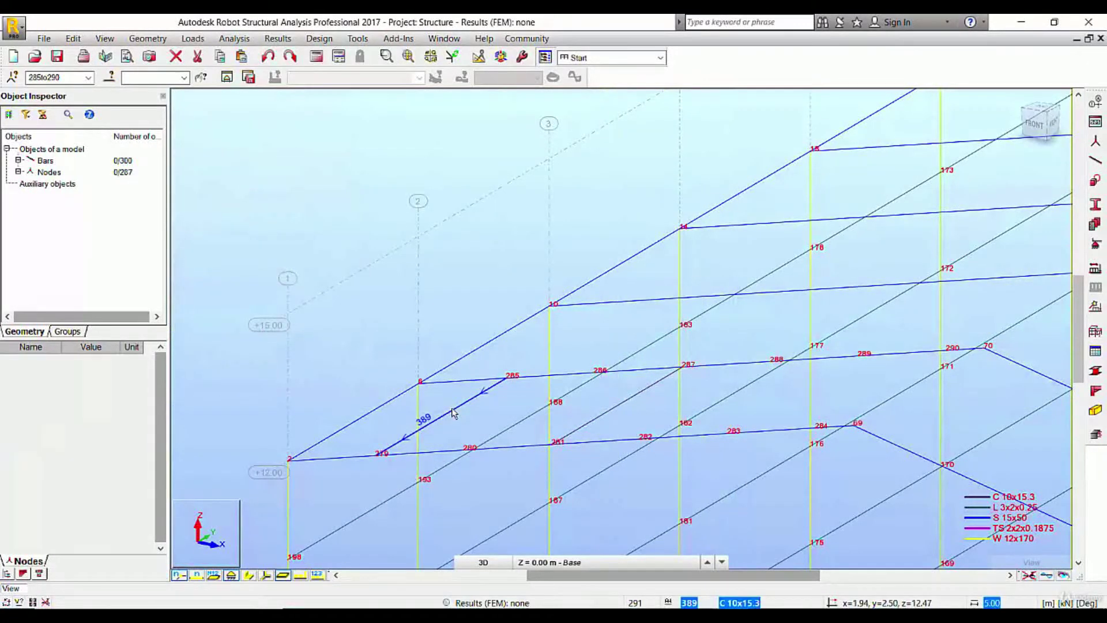
Delete the two C 10x15.3 bars drawn between nodes 279 and 285 and between nodes 281 and 287
click(454, 412)
key(Delete)
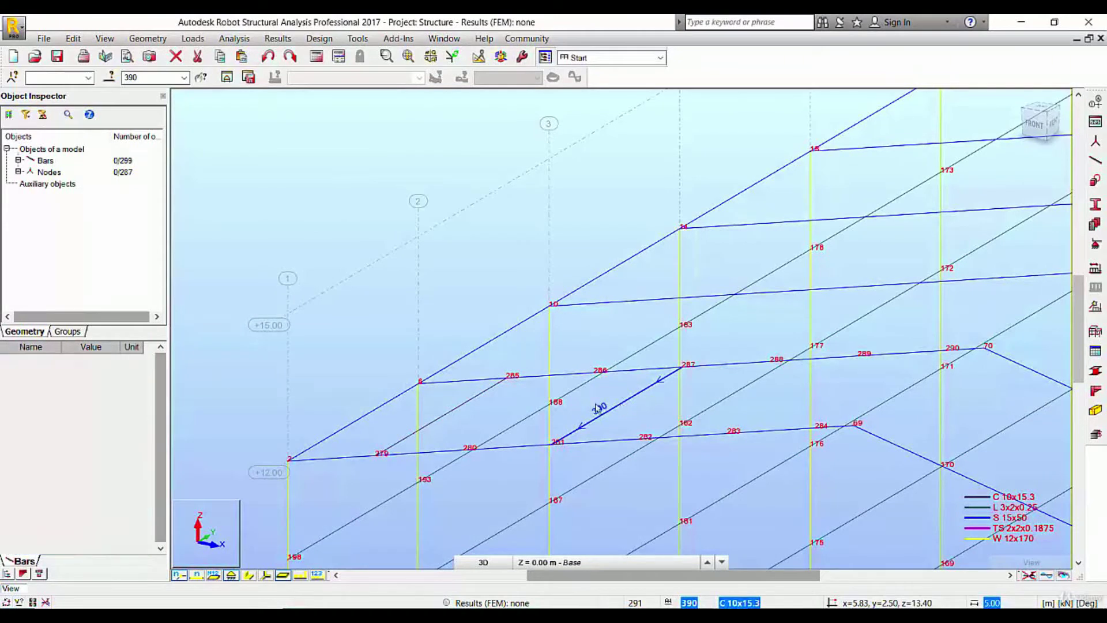
click(462, 412)
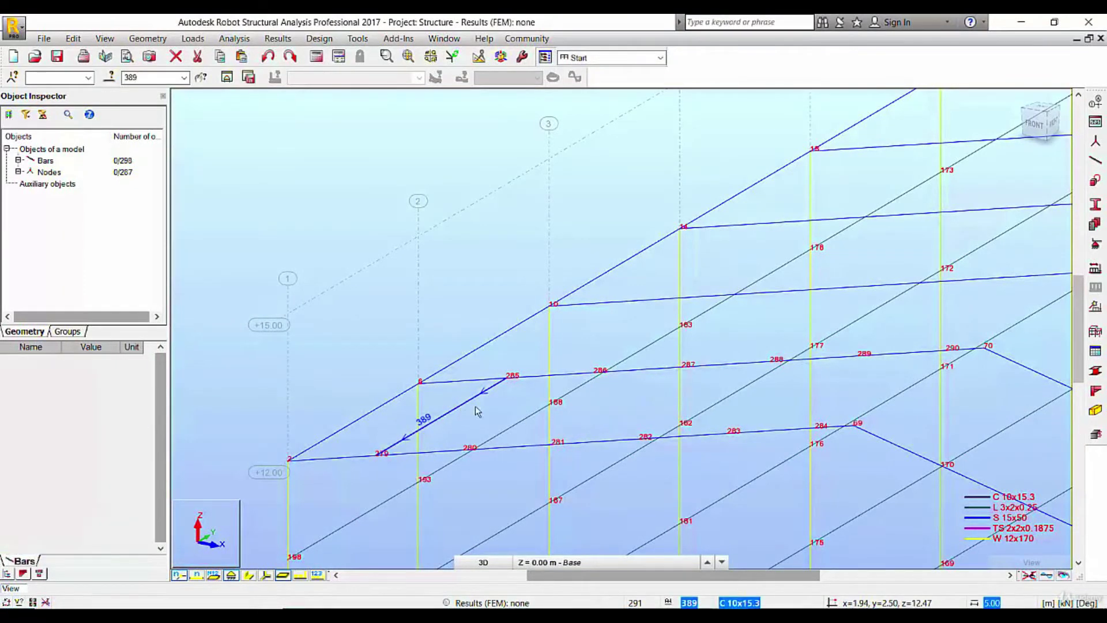
Restrict the snap settings to nodes only
right_click(169, 223)
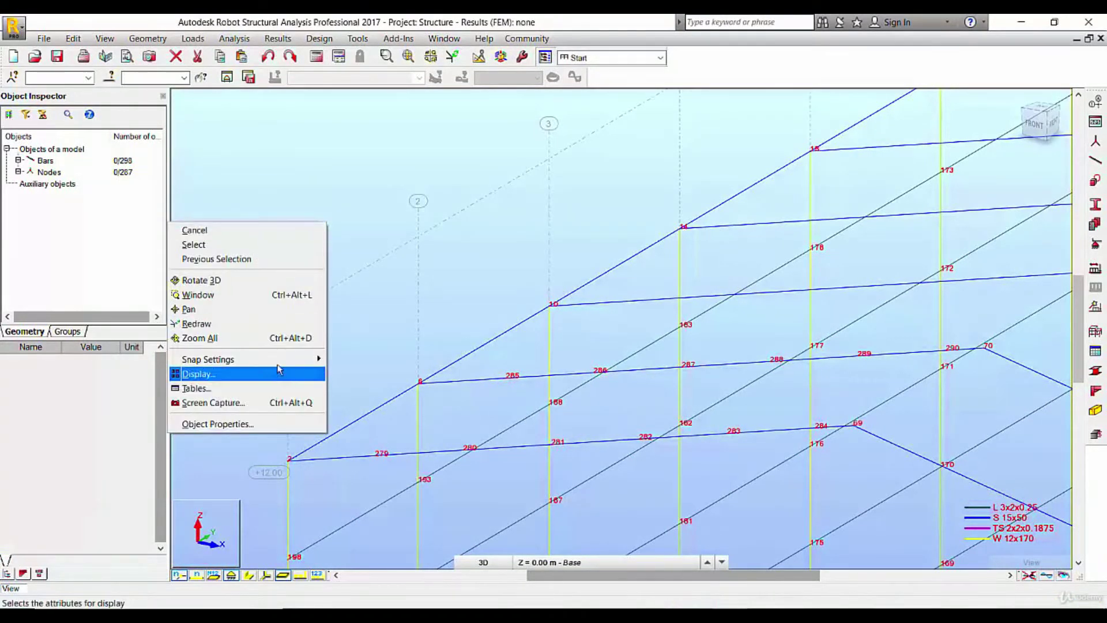
mouse_move(280, 360)
click(366, 388)
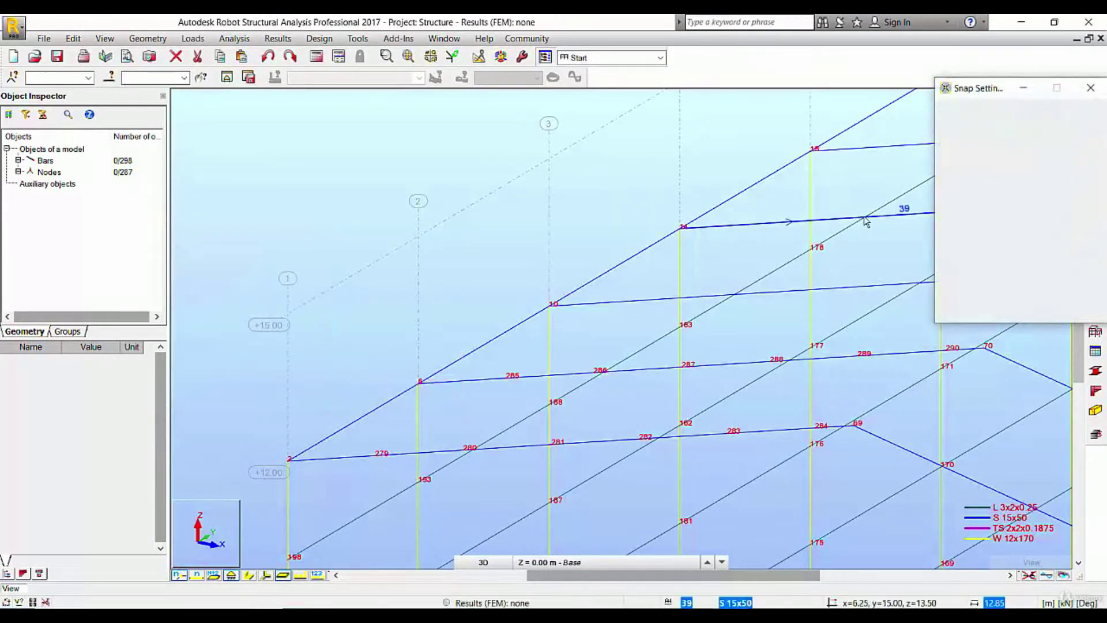
click(1077, 294)
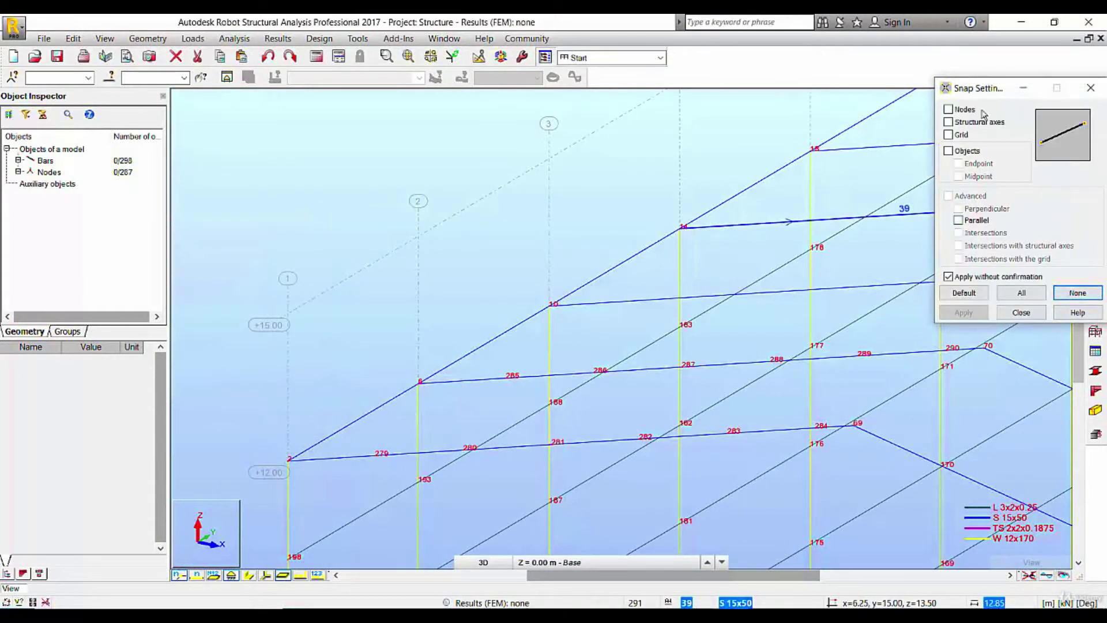
click(1020, 312)
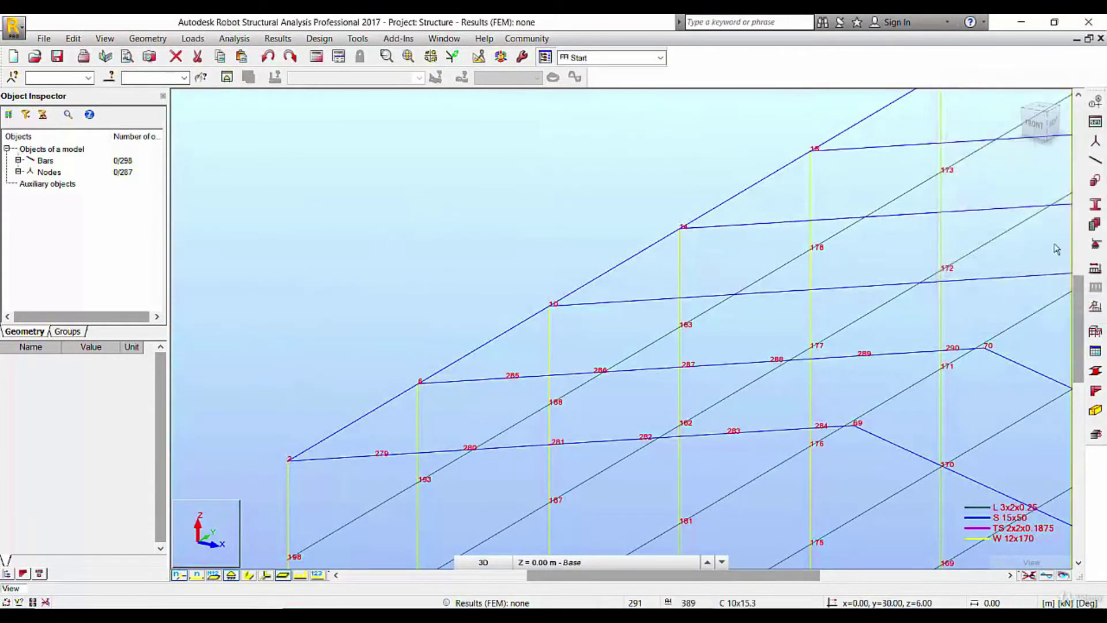
Draw a C 10x15.3 bar from node 279 on the front rafter to node 285 on the second rafter
click(1105, 159)
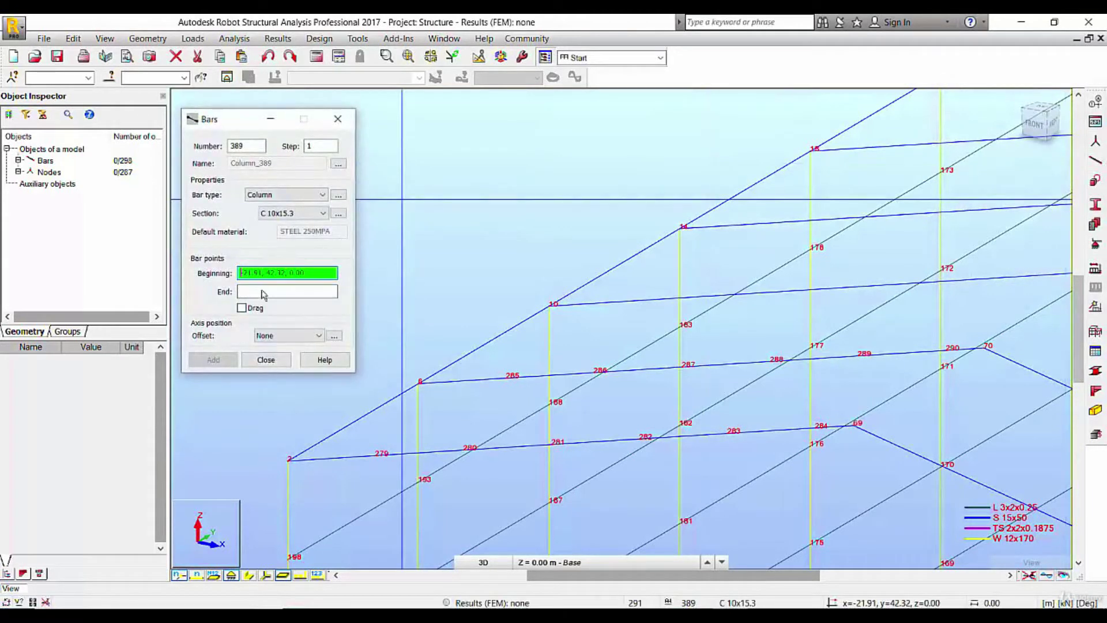
click(375, 456)
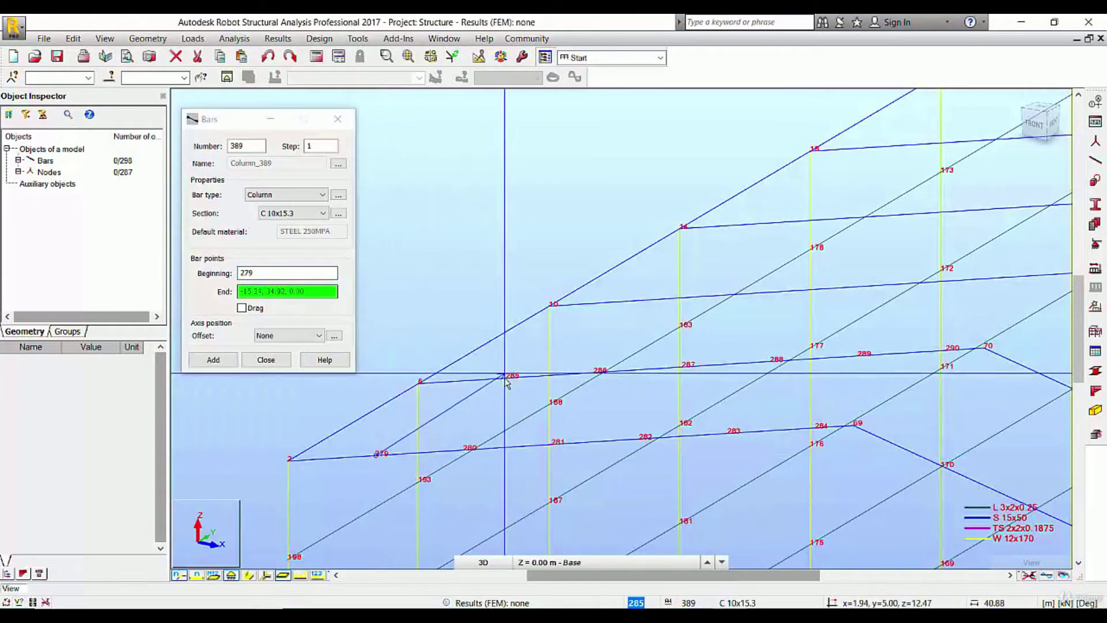
click(506, 379)
right_click(442, 234)
click(448, 244)
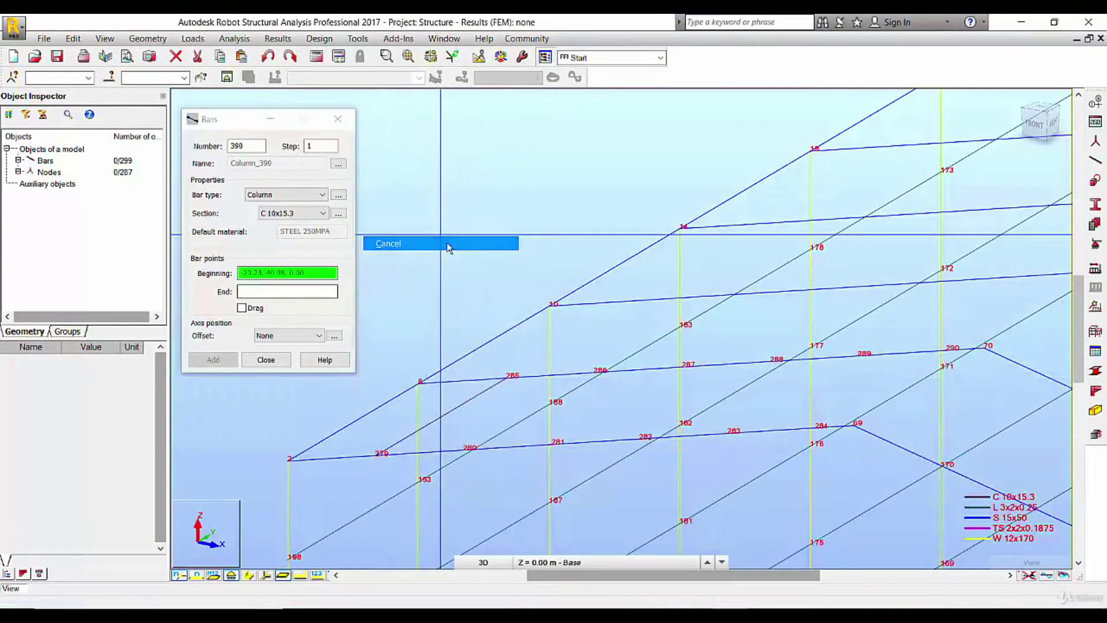
Draw two separate C 10x15.3 bars between the first two frames, from node 281 to 287 and from node 283 to 289
click(553, 443)
click(684, 365)
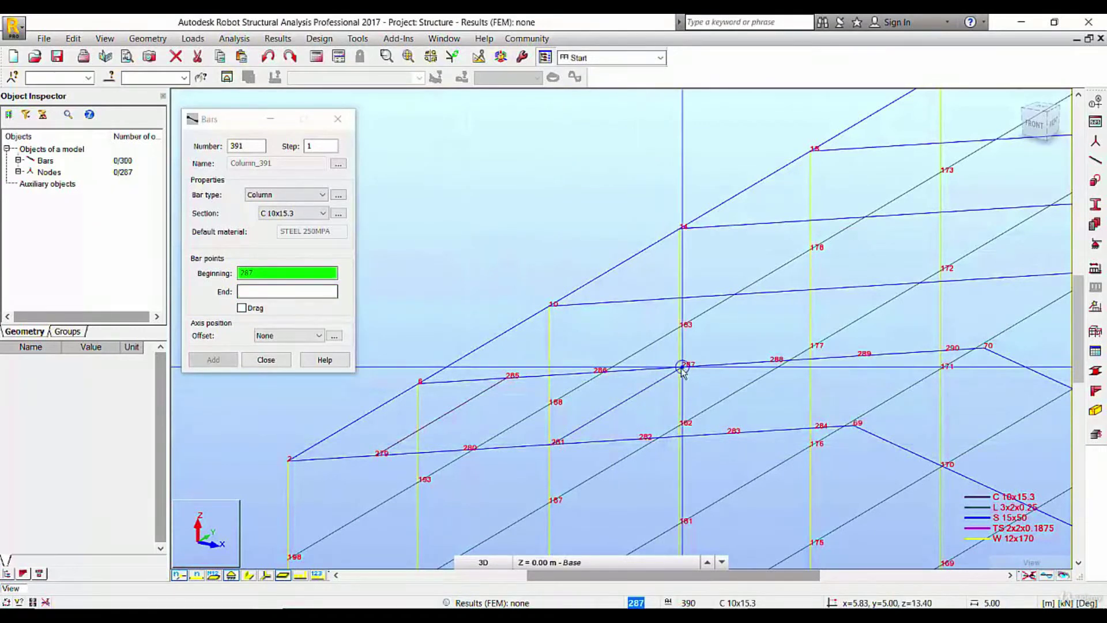
right_click(482, 215)
click(486, 223)
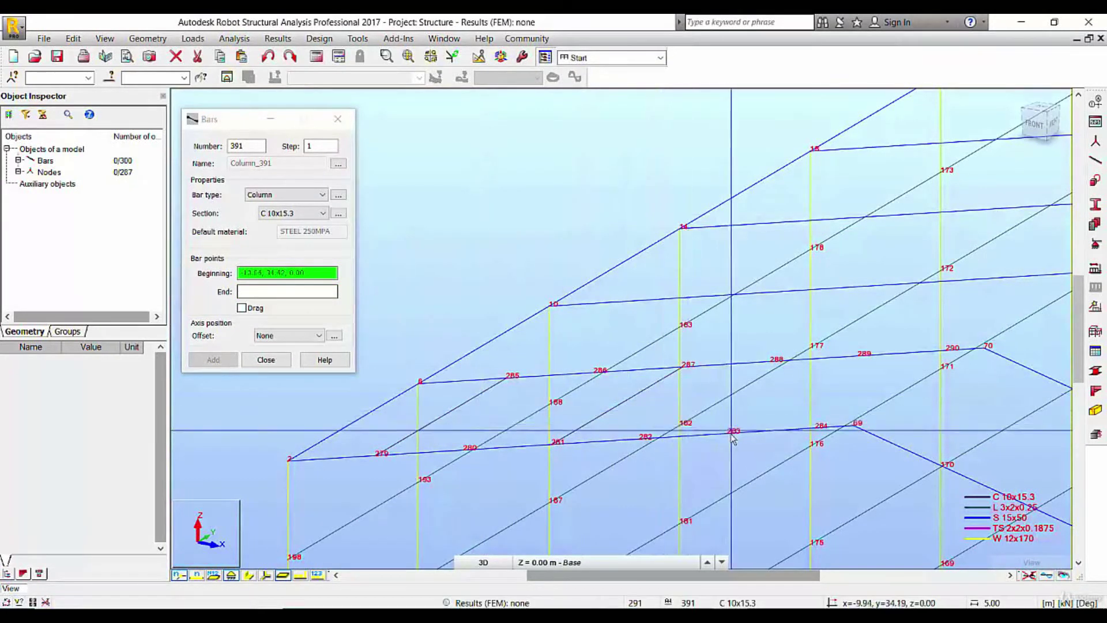
click(731, 437)
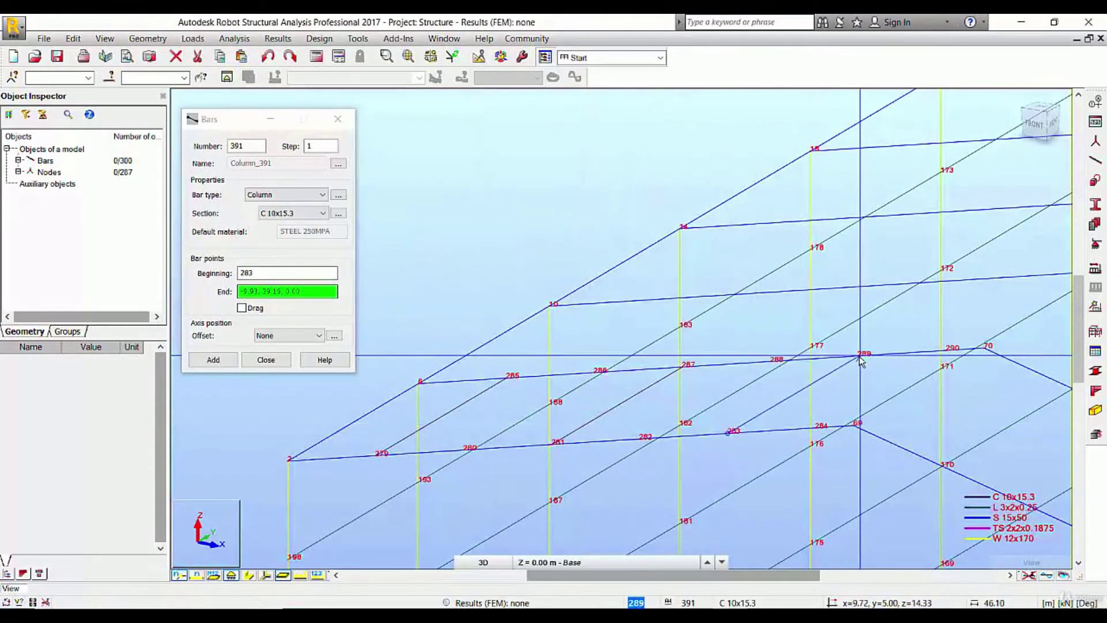
click(859, 357)
right_click(465, 190)
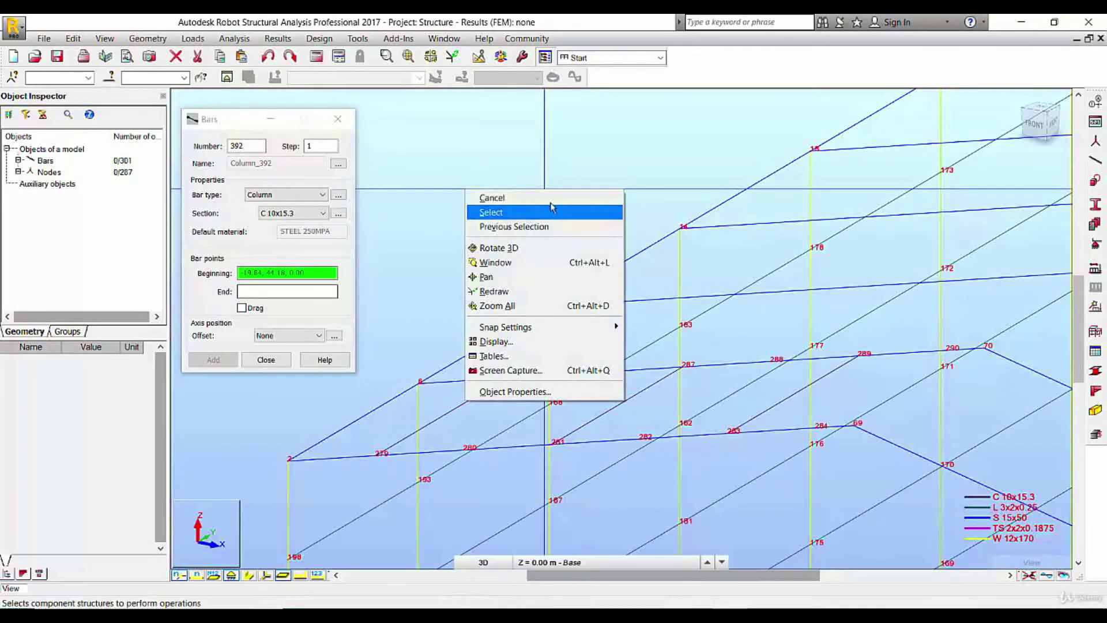
click(490, 198)
Draw a C 10x15.3 bar from node 284 on the front rafter to node 290 on the second rafter
middle_drag(590, 255, 416, 231)
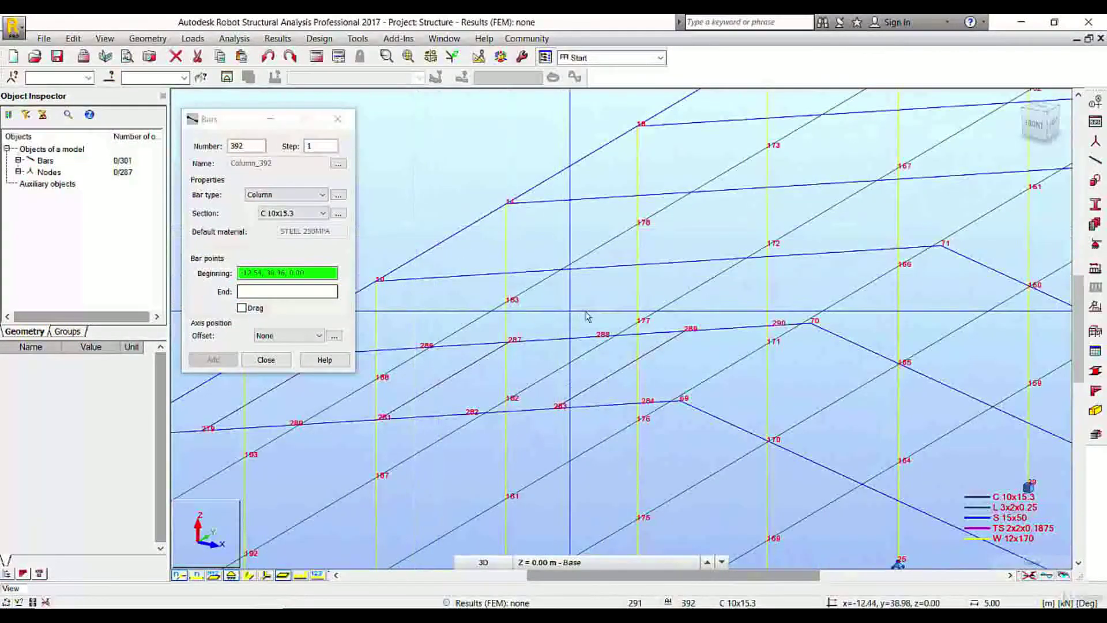
middle_drag(579, 313, 751, 311)
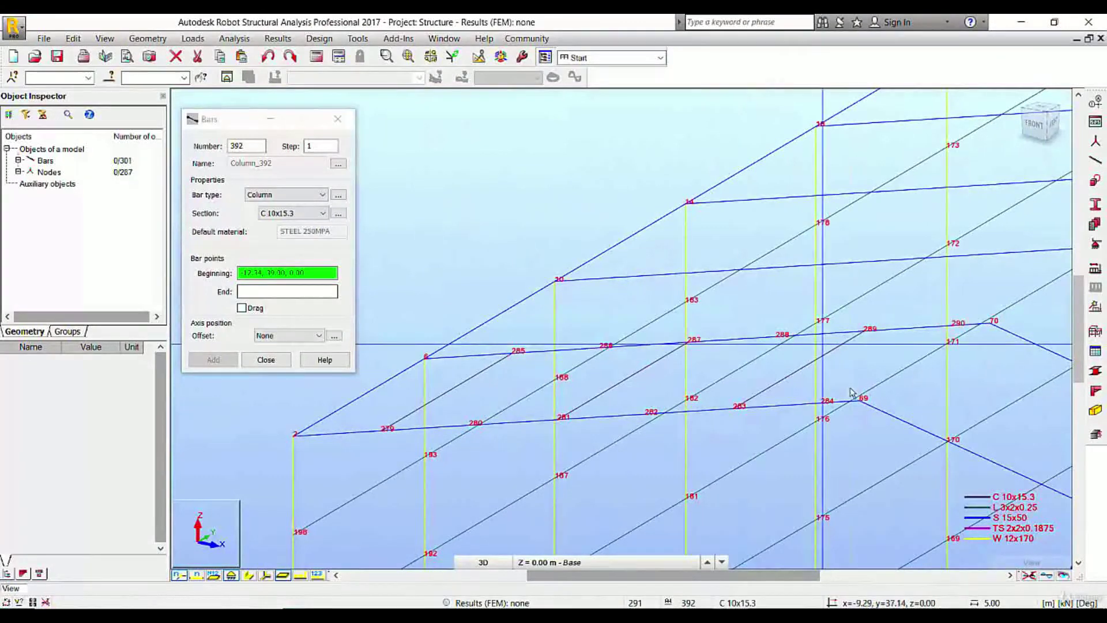
click(820, 403)
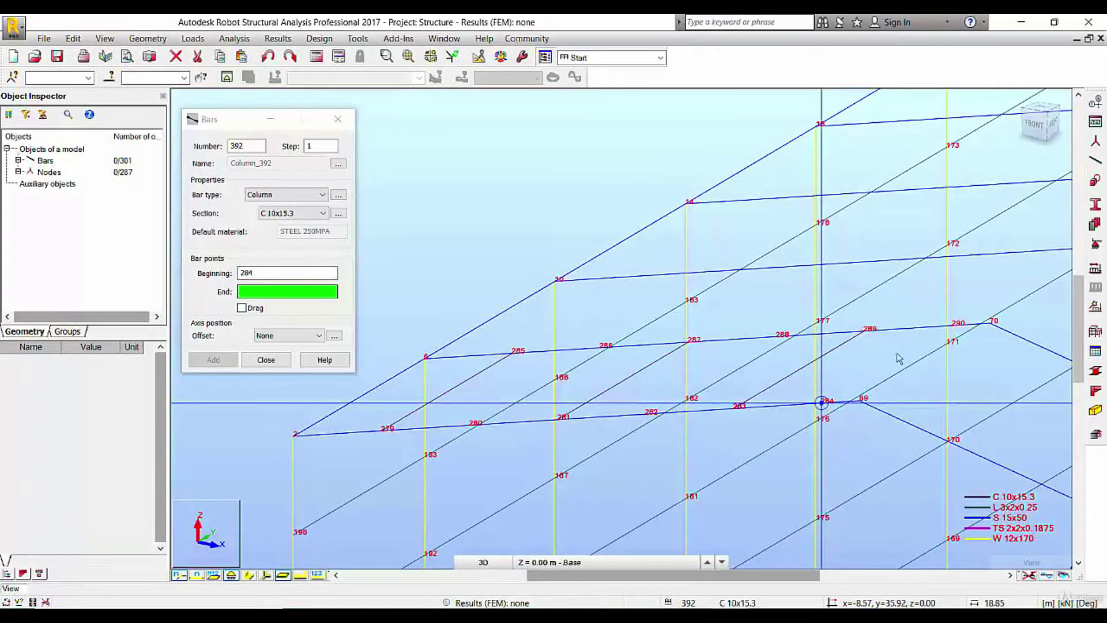
click(949, 328)
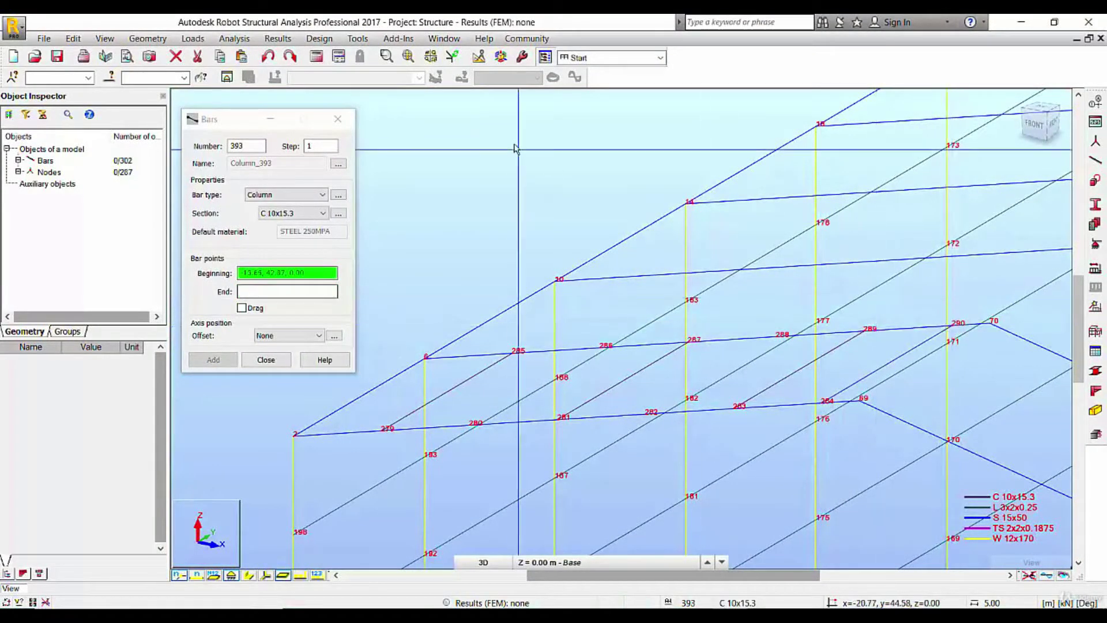
right_click(523, 154)
click(524, 162)
scroll(525, 184, down, 4)
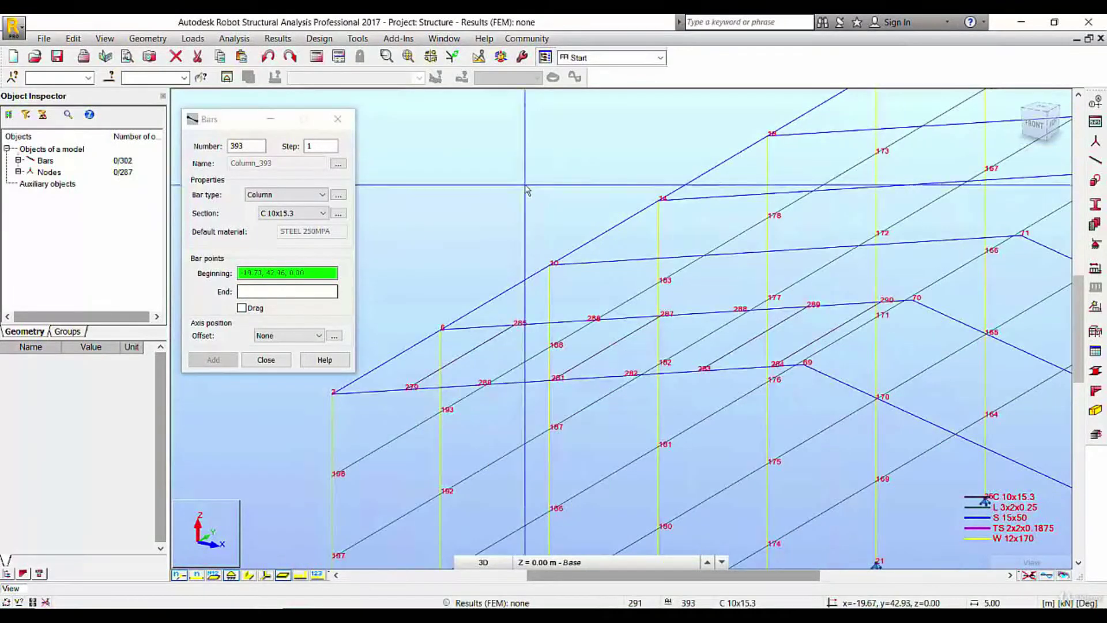
scroll(502, 252, up, 3)
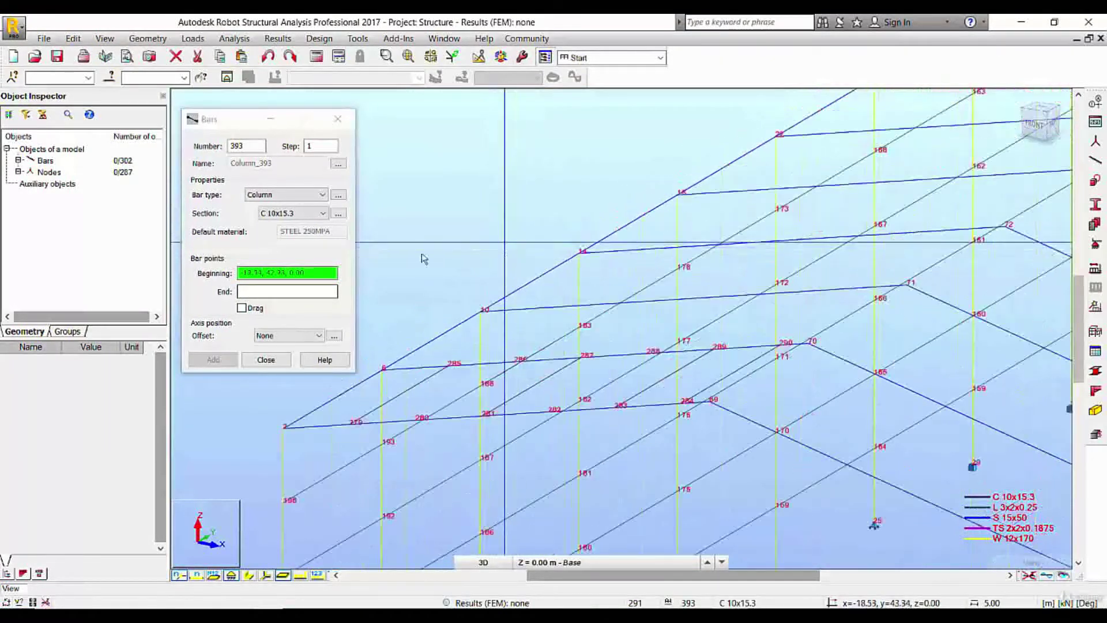
Finish bar definition and briefly display the section shapes to check the purlins drawn between the first two frames
click(266, 359)
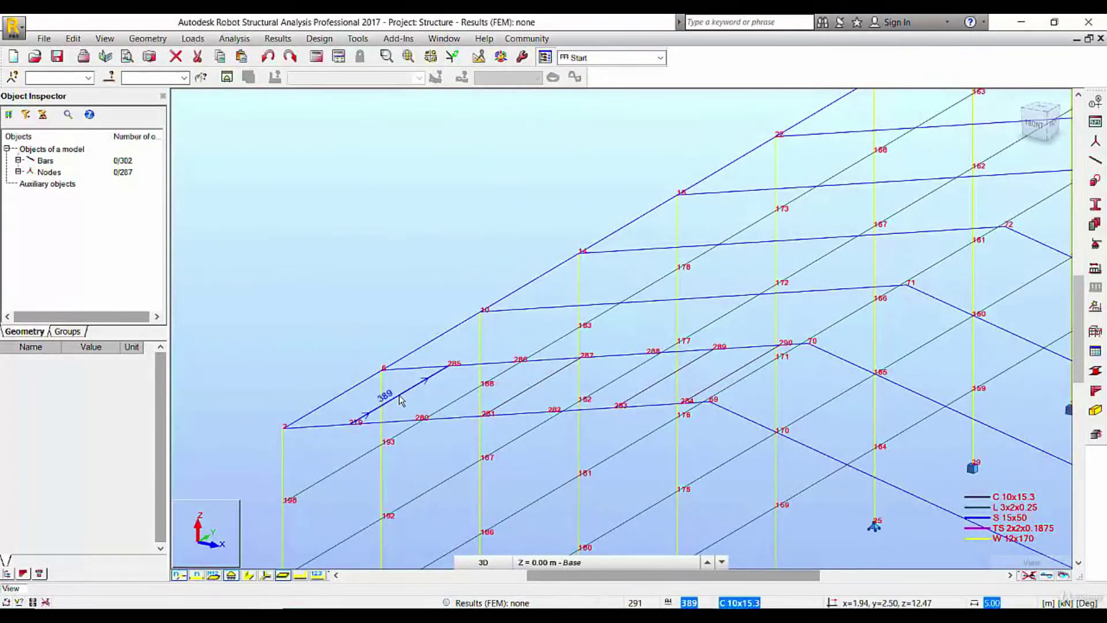
click(249, 576)
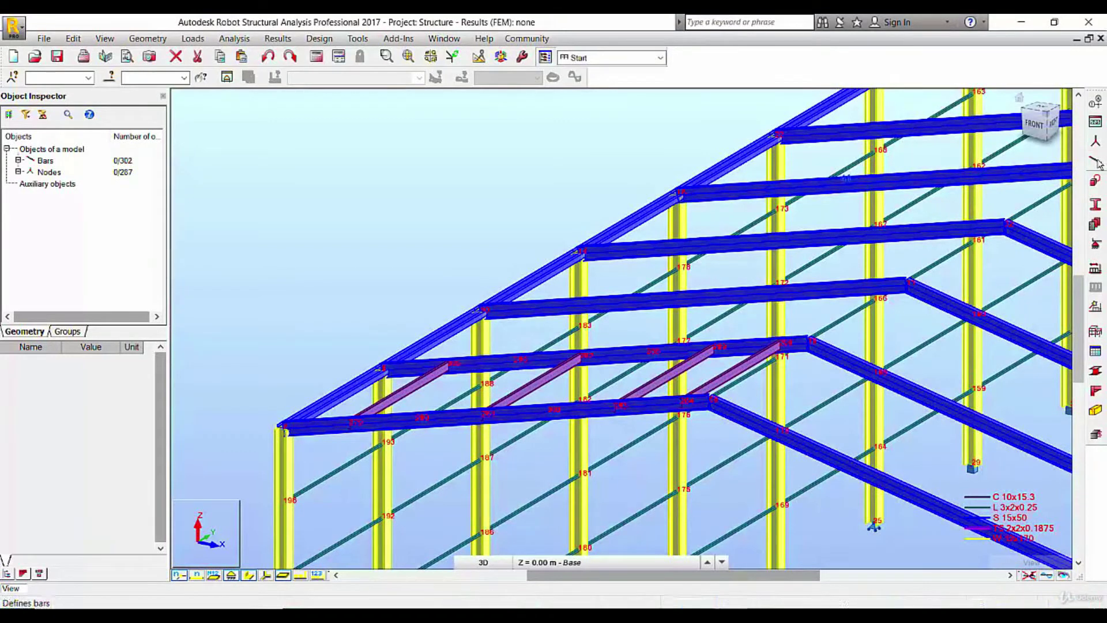
click(249, 576)
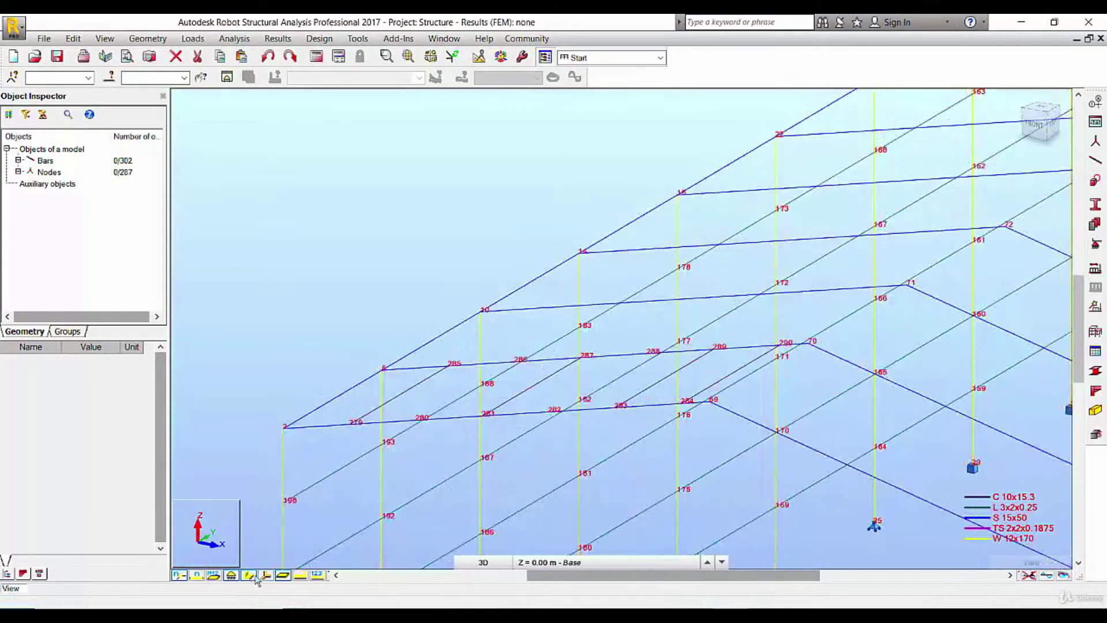
Draw a C 10x15.3 bar from node 282 on the front rafter to node 288 on the second rafter
scroll(564, 417, up, 5)
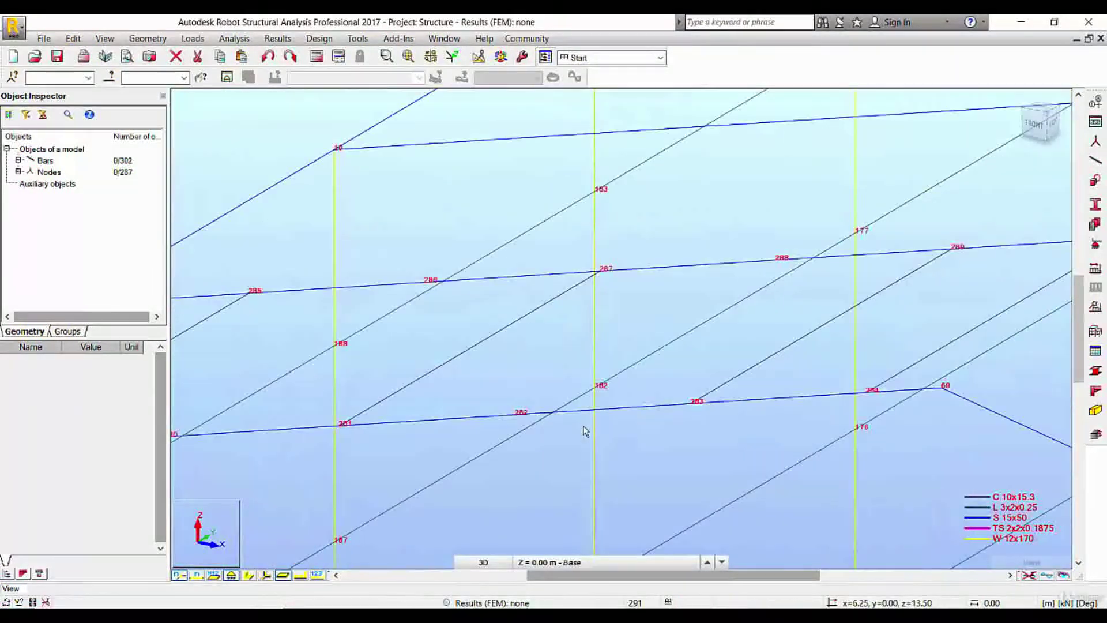
scroll(579, 435, down, 1)
scroll(551, 475, down, 3)
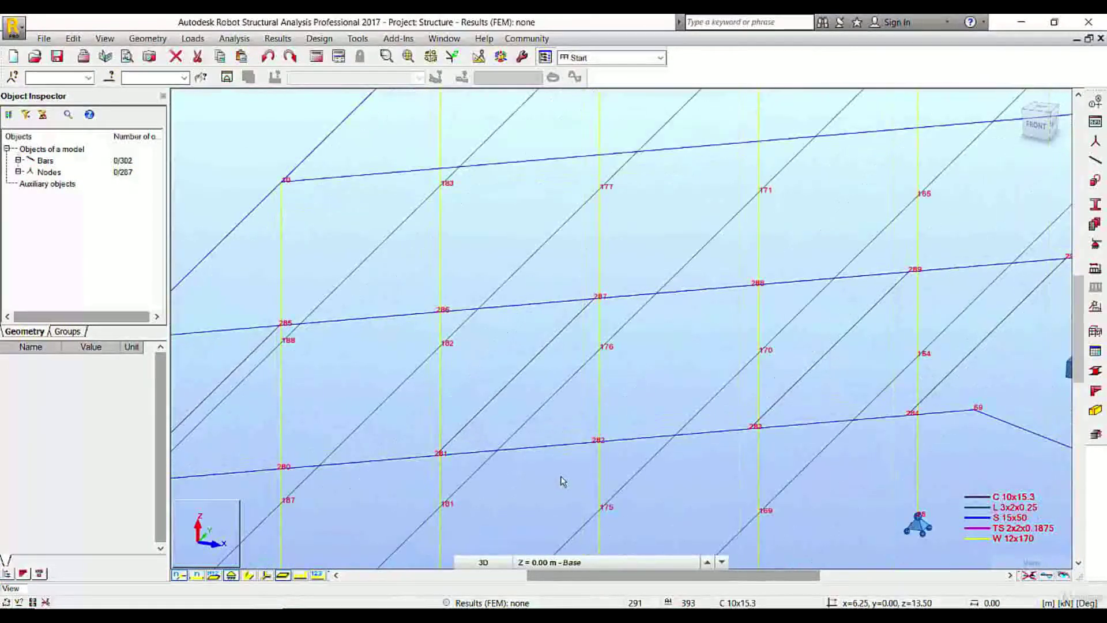
click(1095, 161)
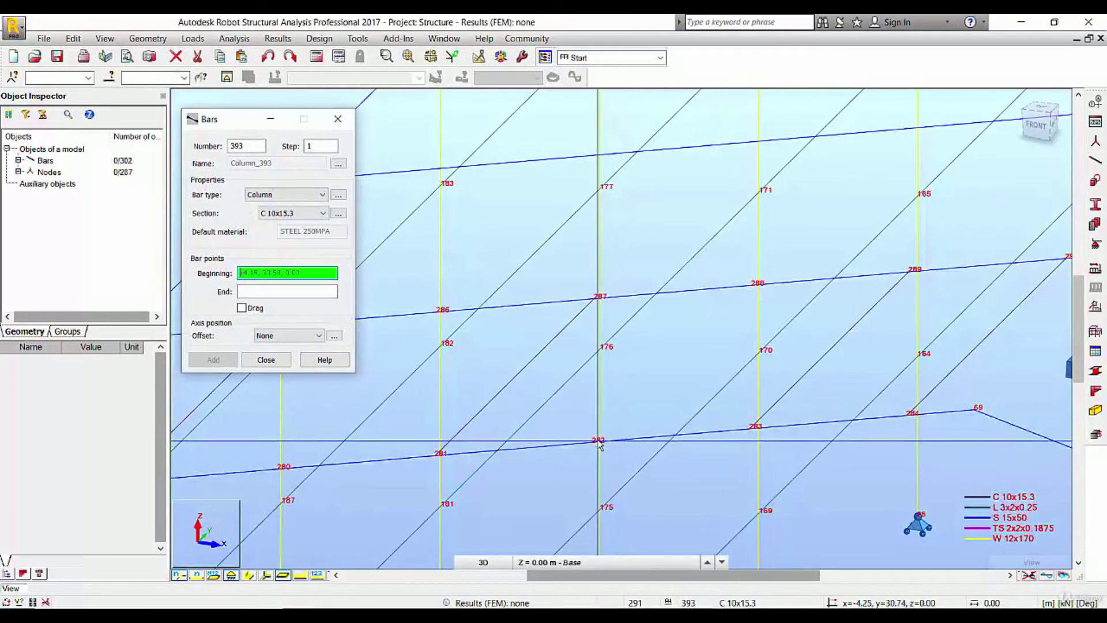
scroll(582, 468, up, 3)
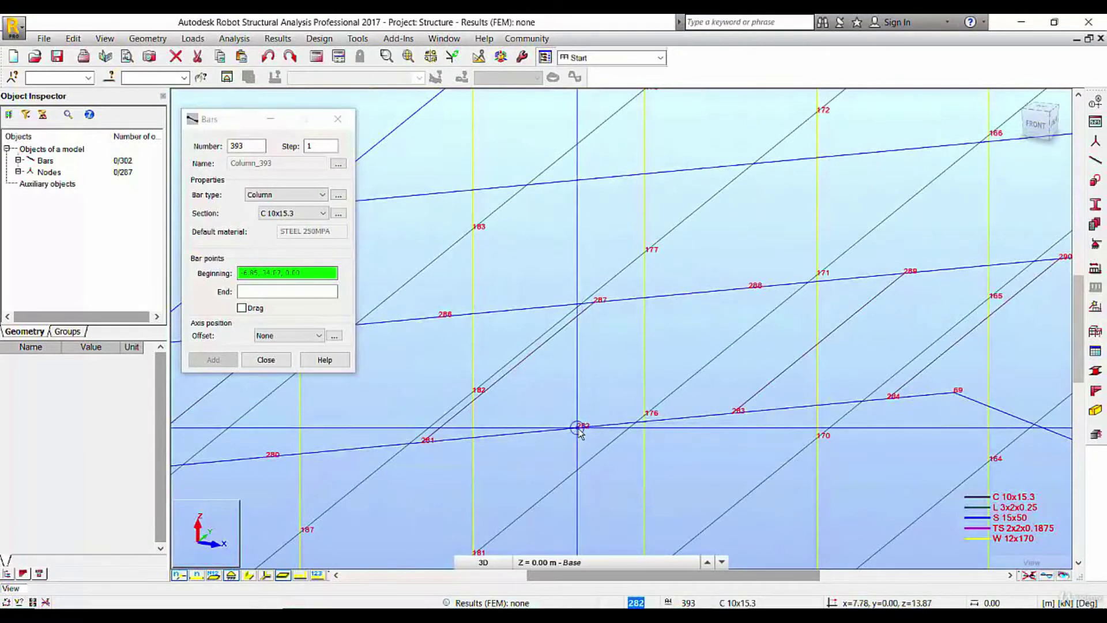
click(749, 288)
right_click(652, 226)
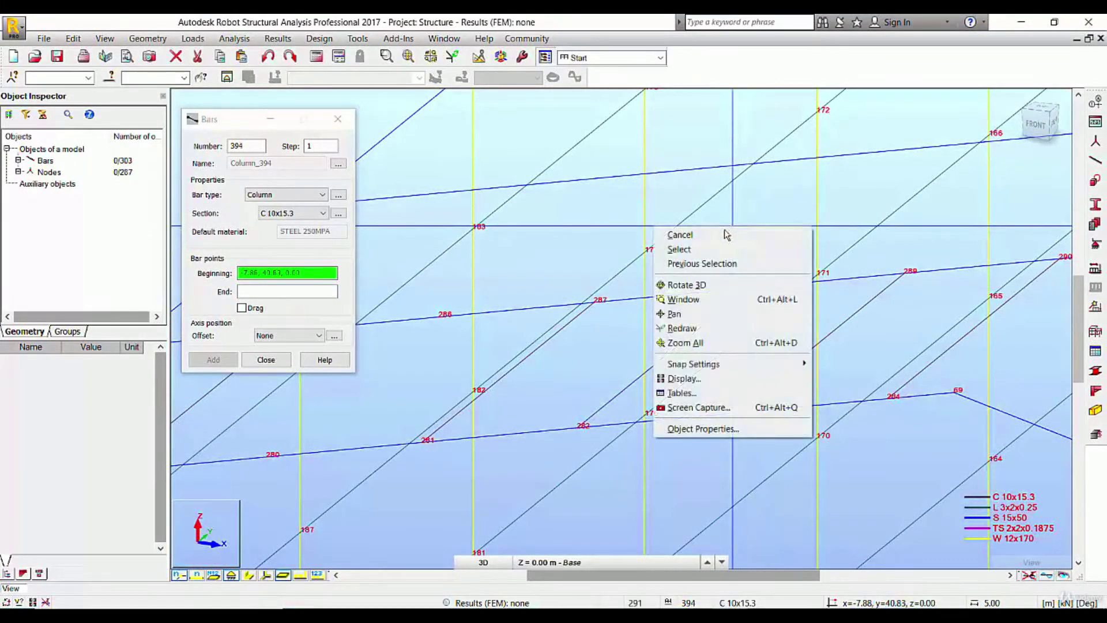
click(693, 234)
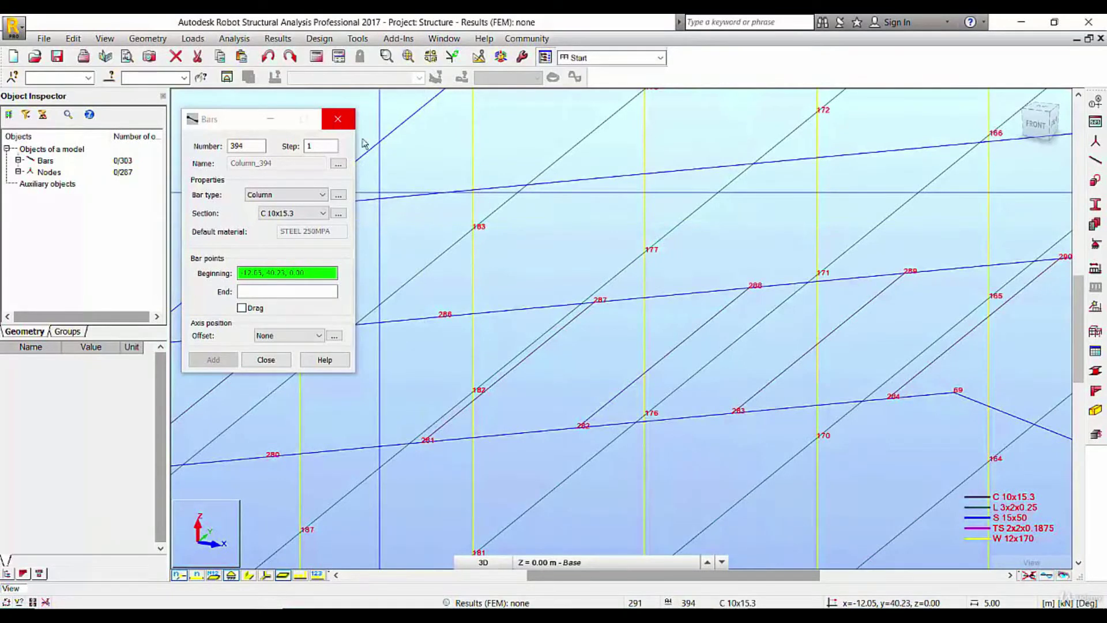
Draw a C 10x15.3 ridge bar from node 69 to node 70 and finish bar definition
scroll(901, 404, down, 3)
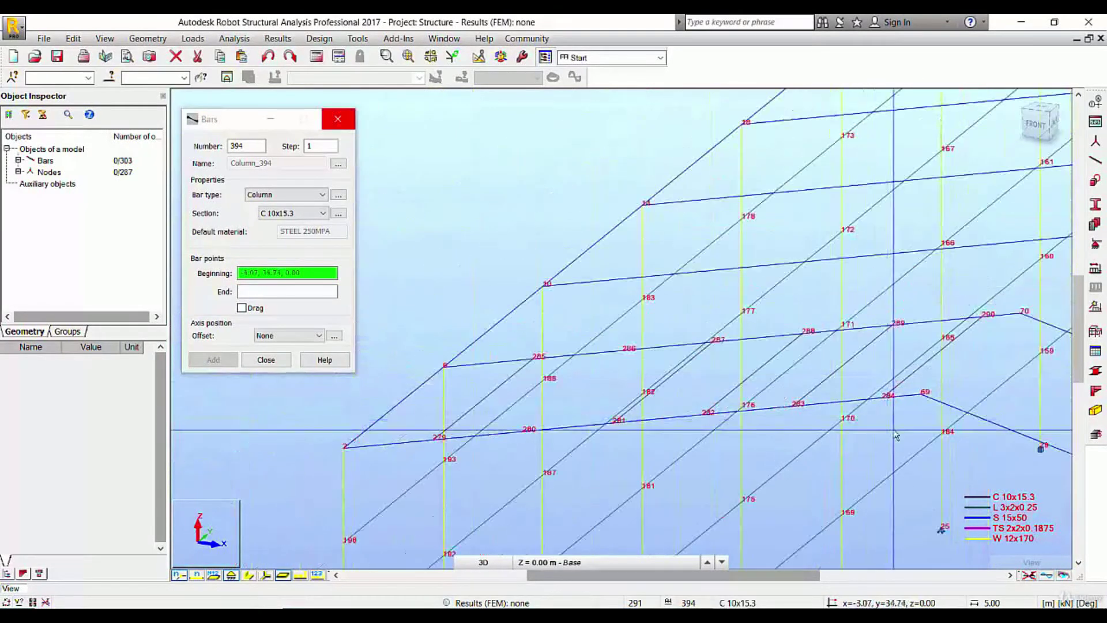
click(922, 394)
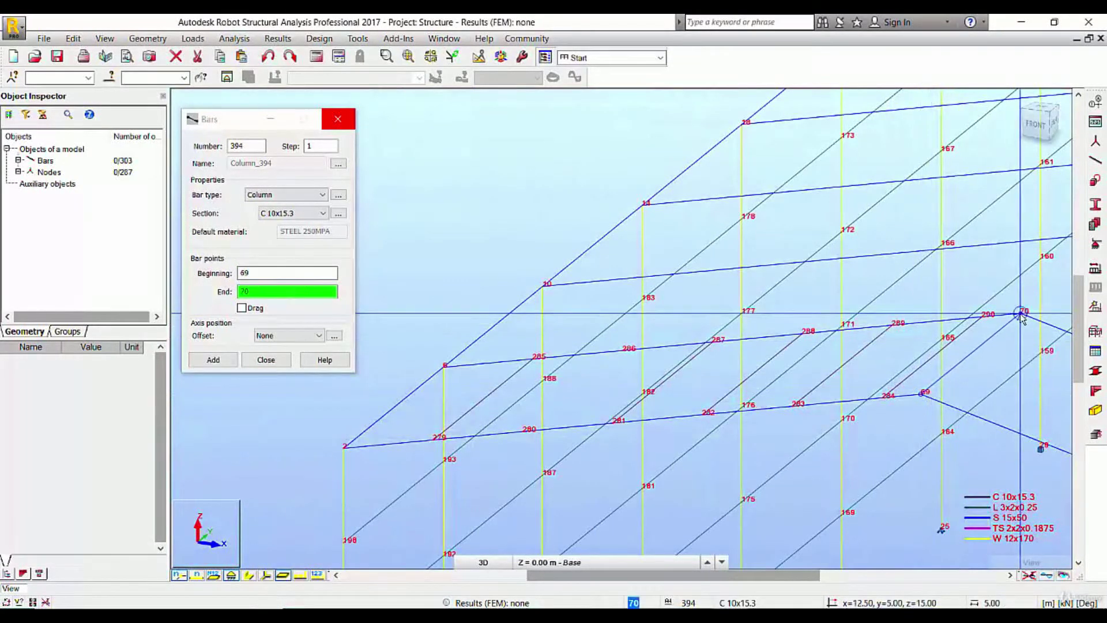
click(1020, 315)
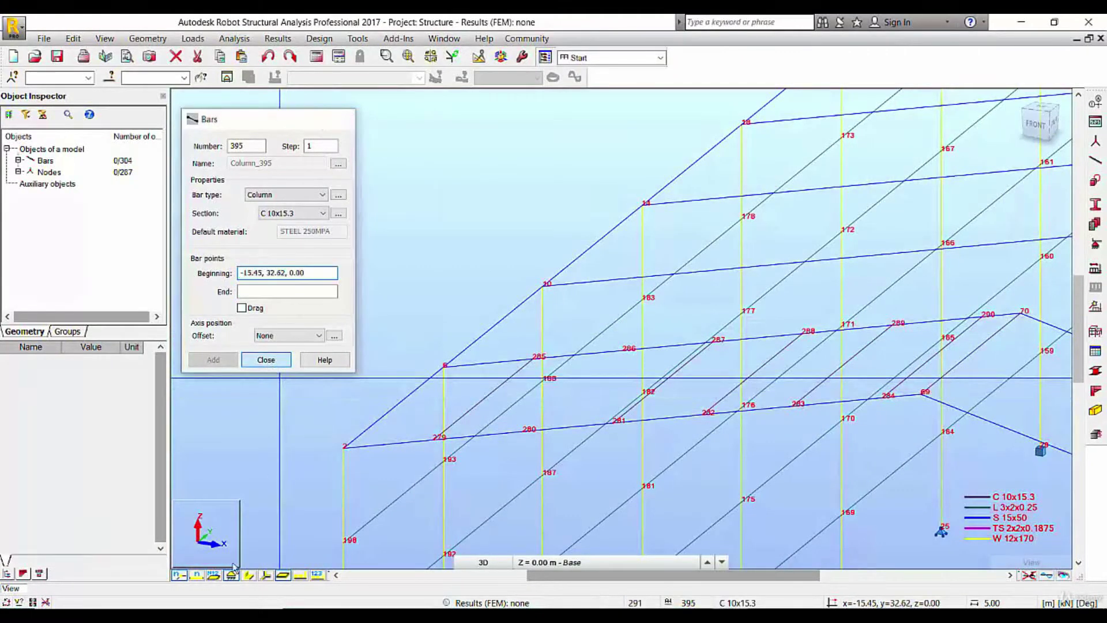
click(266, 360)
Draw a C 10x15.3 bar from node 280 to node 286 and finish bar definition
click(248, 576)
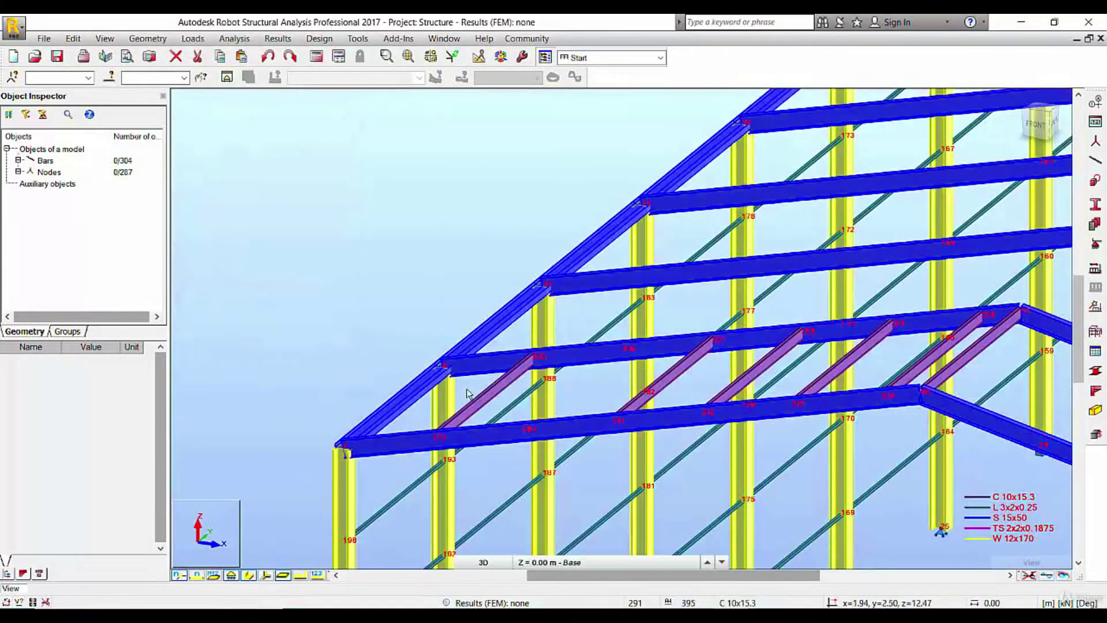
click(1095, 161)
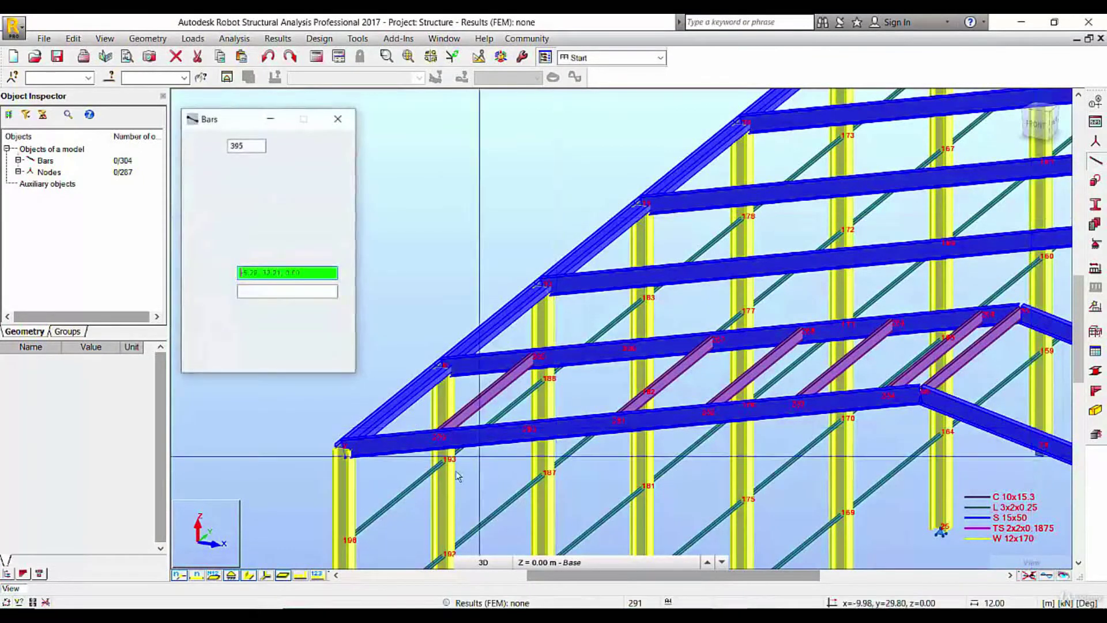
click(526, 432)
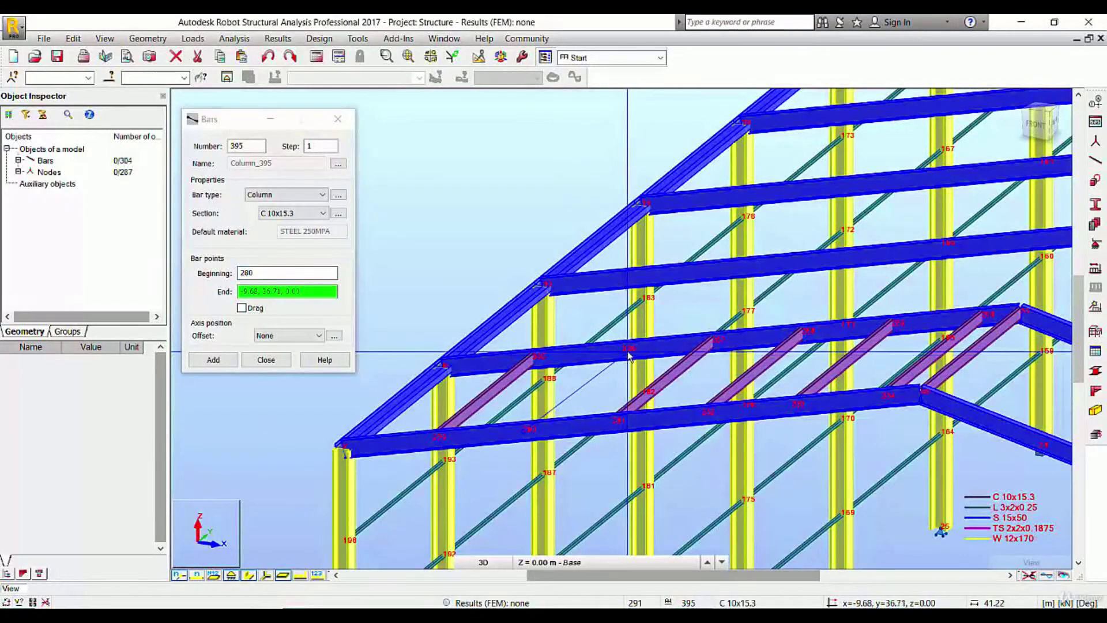
click(248, 575)
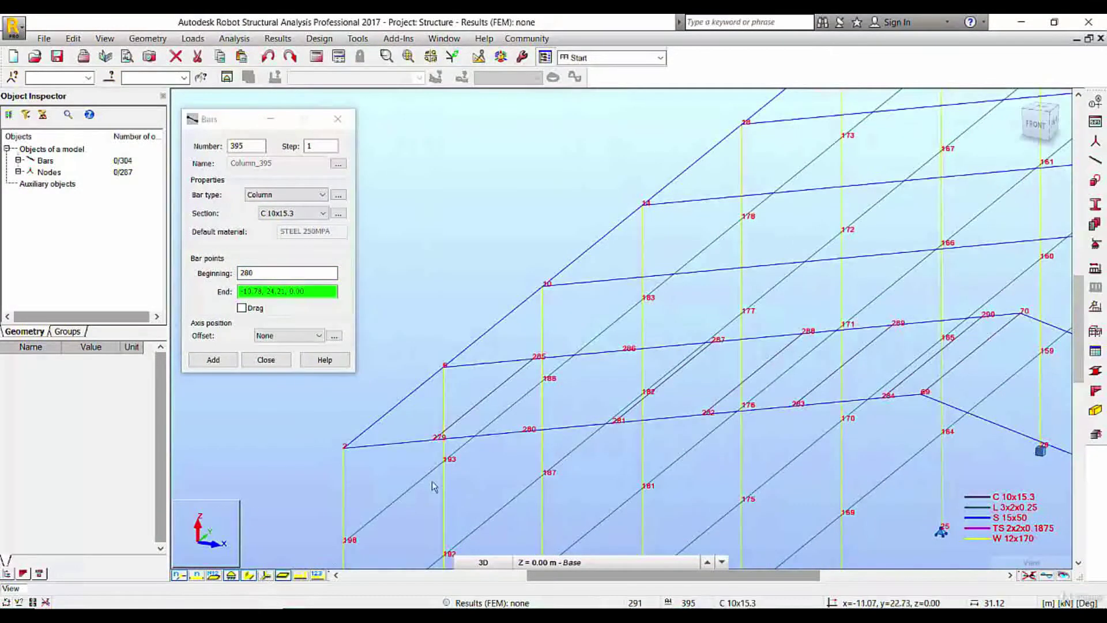
click(623, 352)
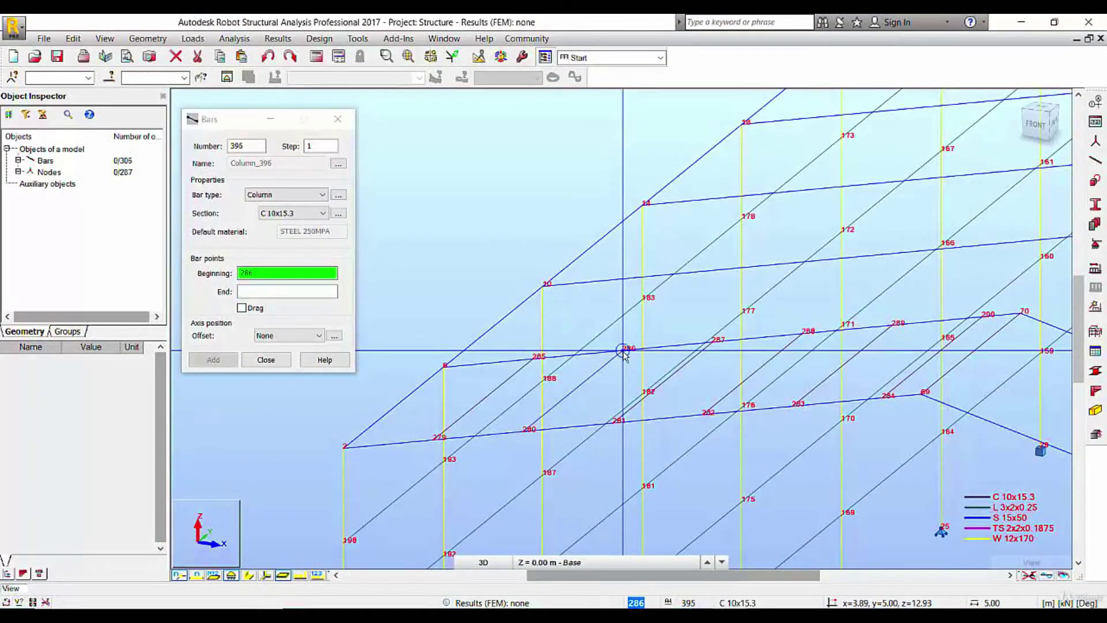
click(282, 360)
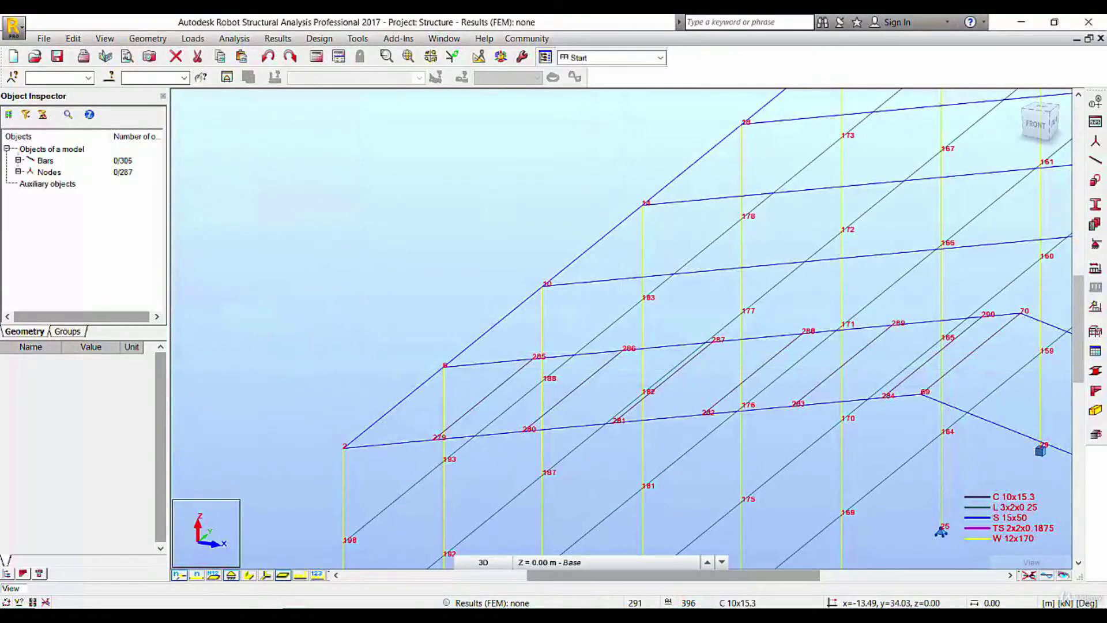
Display the section shapes and select all seven C 10x15.3 purlins between the first two frames, from the ridge to the eave
click(248, 575)
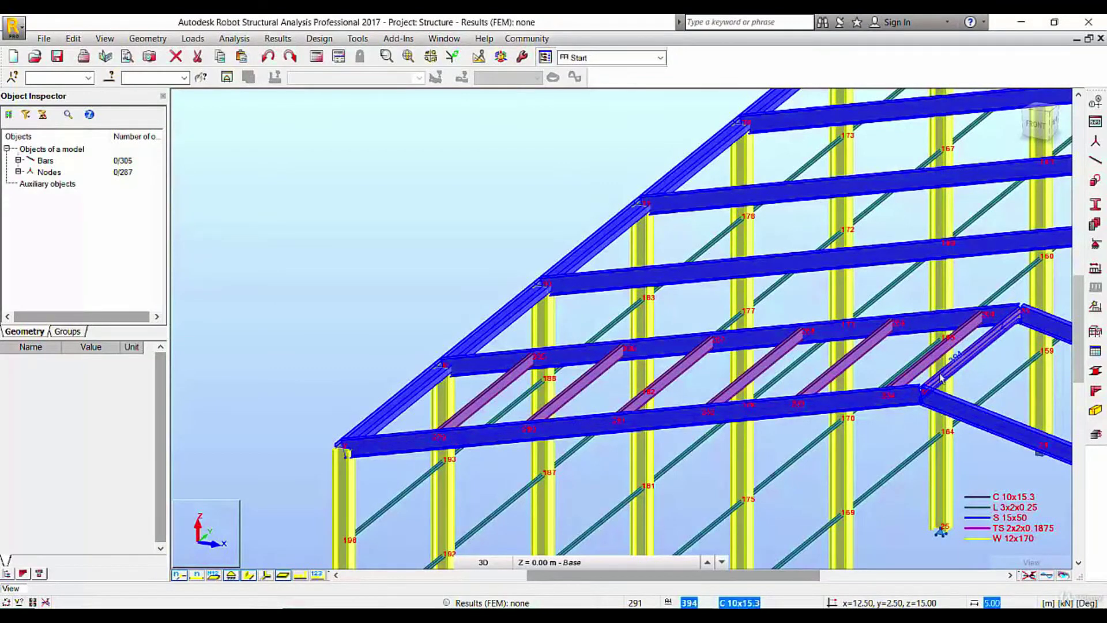
click(996, 344)
scroll(995, 344, up, 3)
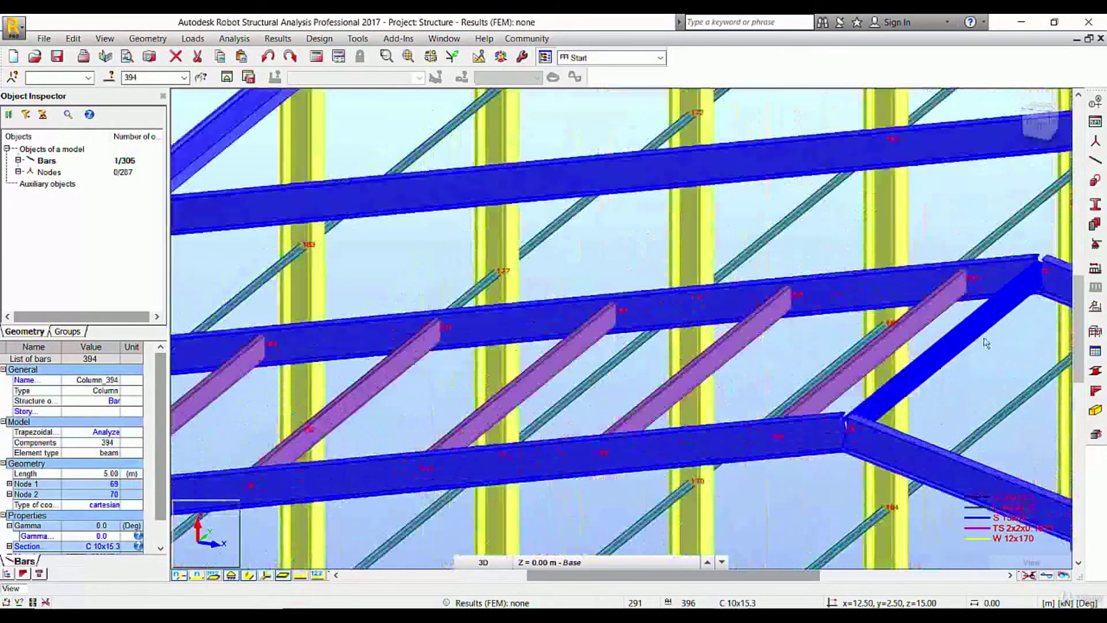
ctrl+click(944, 314)
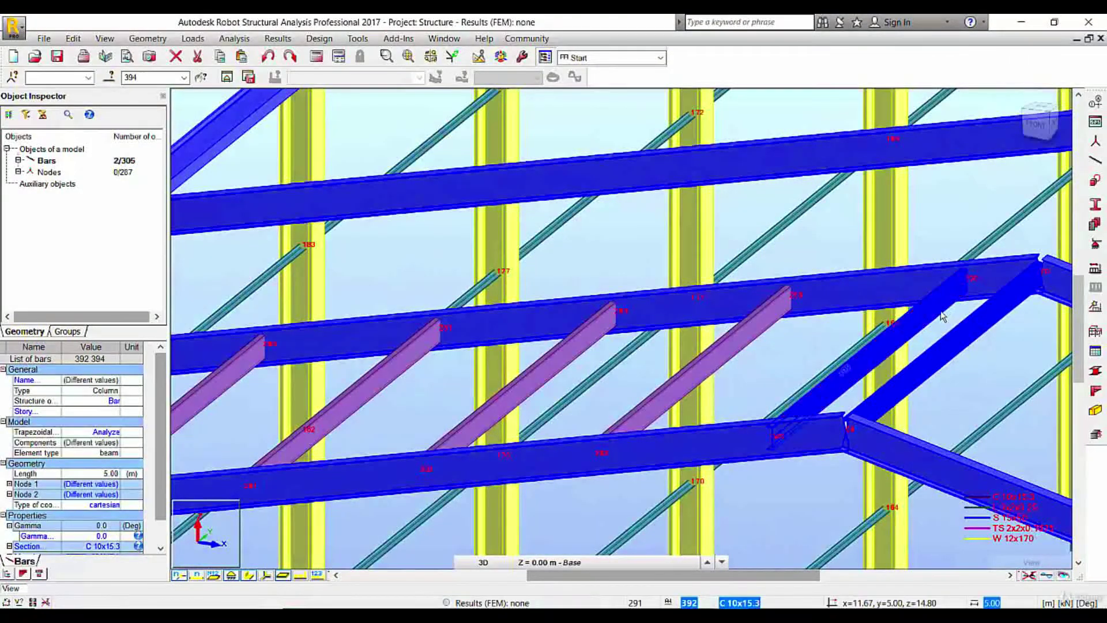
ctrl+click(747, 346)
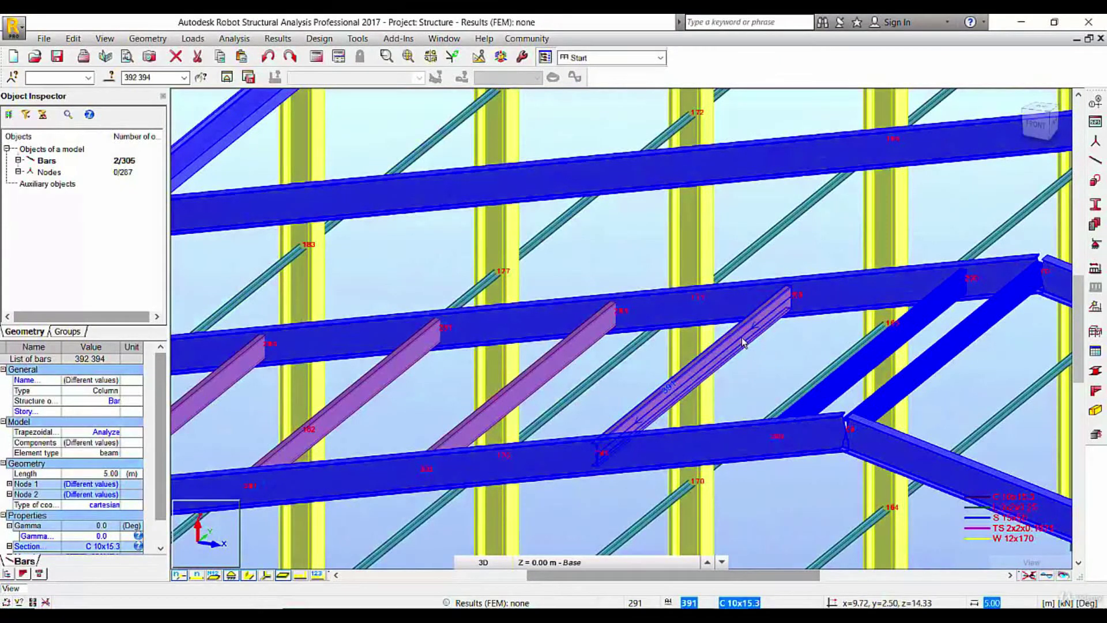
ctrl+click(519, 373)
ctrl+click(386, 407)
middle_drag(399, 421, 799, 422)
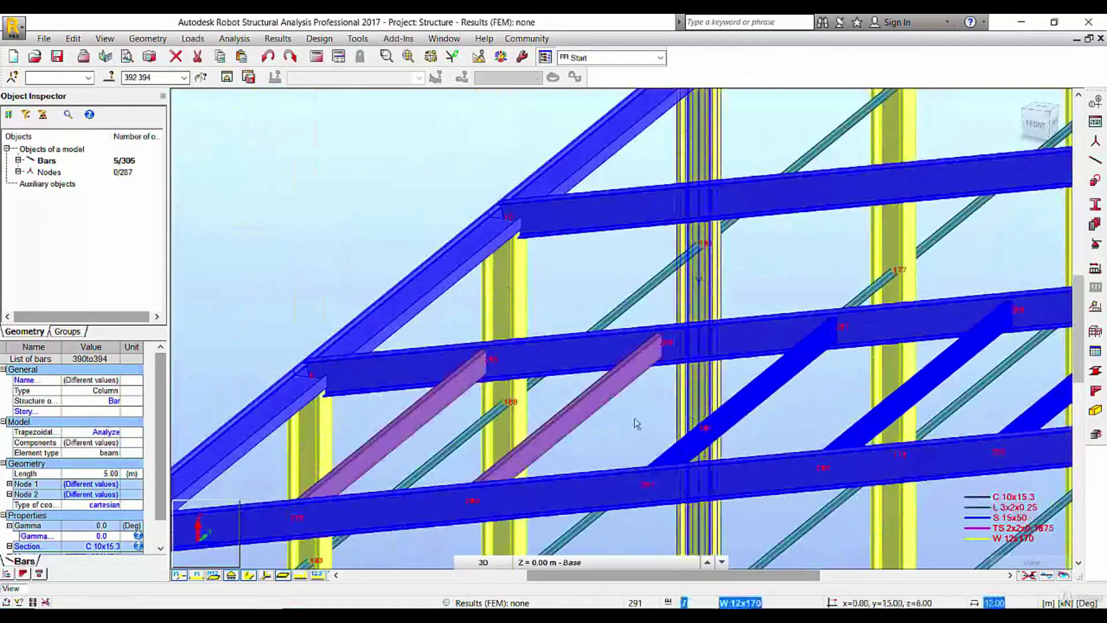
ctrl+click(593, 401)
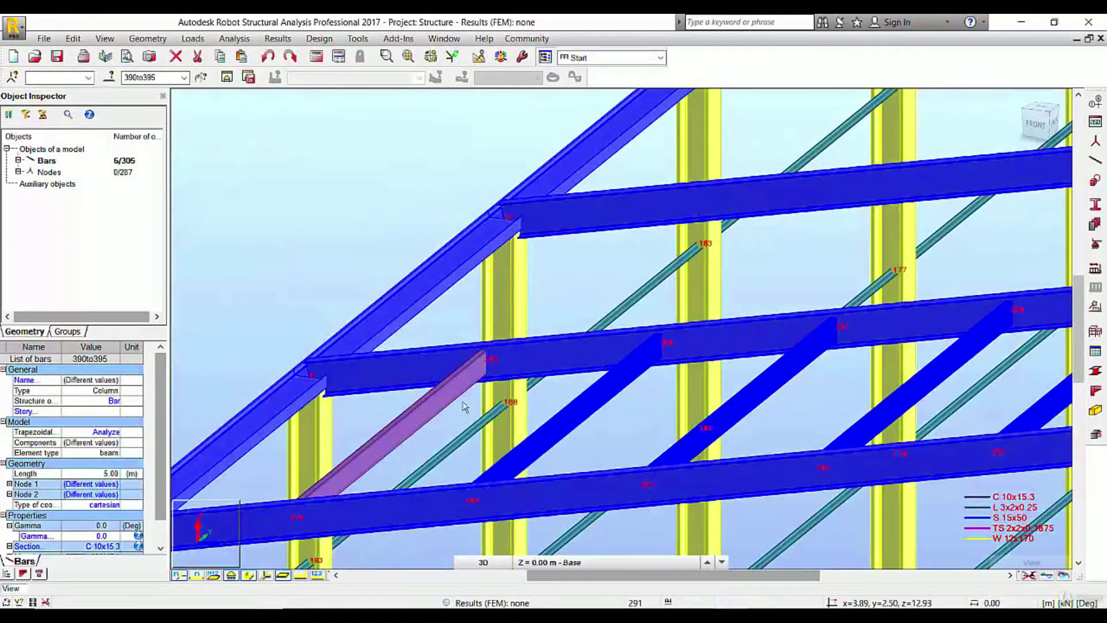
ctrl+click(444, 397)
scroll(446, 414, down, 1)
scroll(449, 419, down, 2)
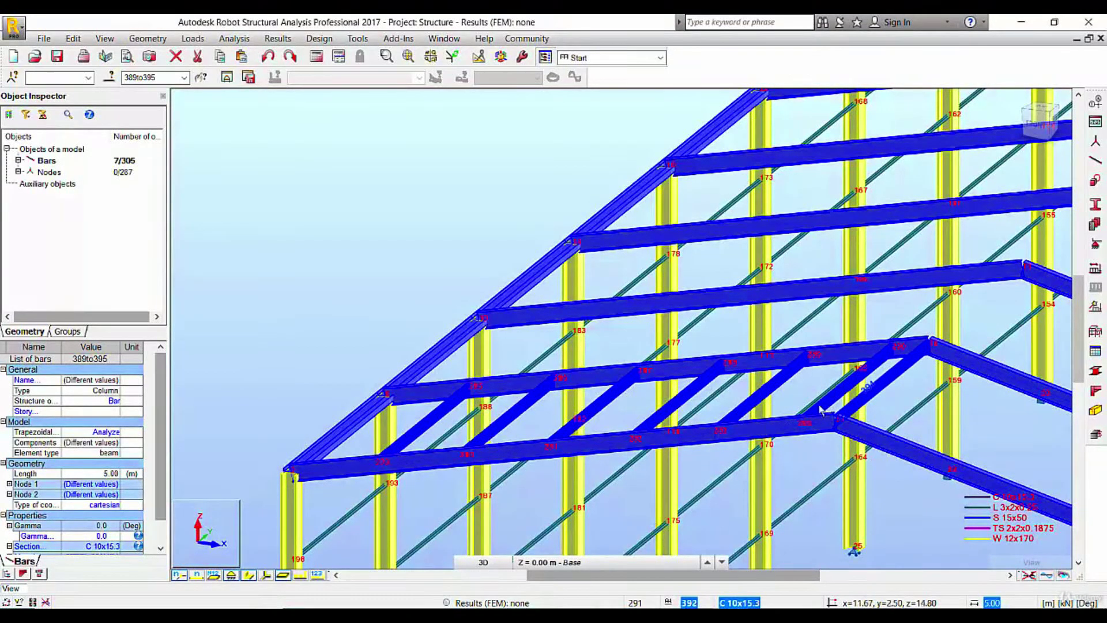
Set the gamma angle of the seven selected C 10x15.3 purlins to -13.5 degrees and check their alignment with the rafter slope
scroll(601, 517, up, 5)
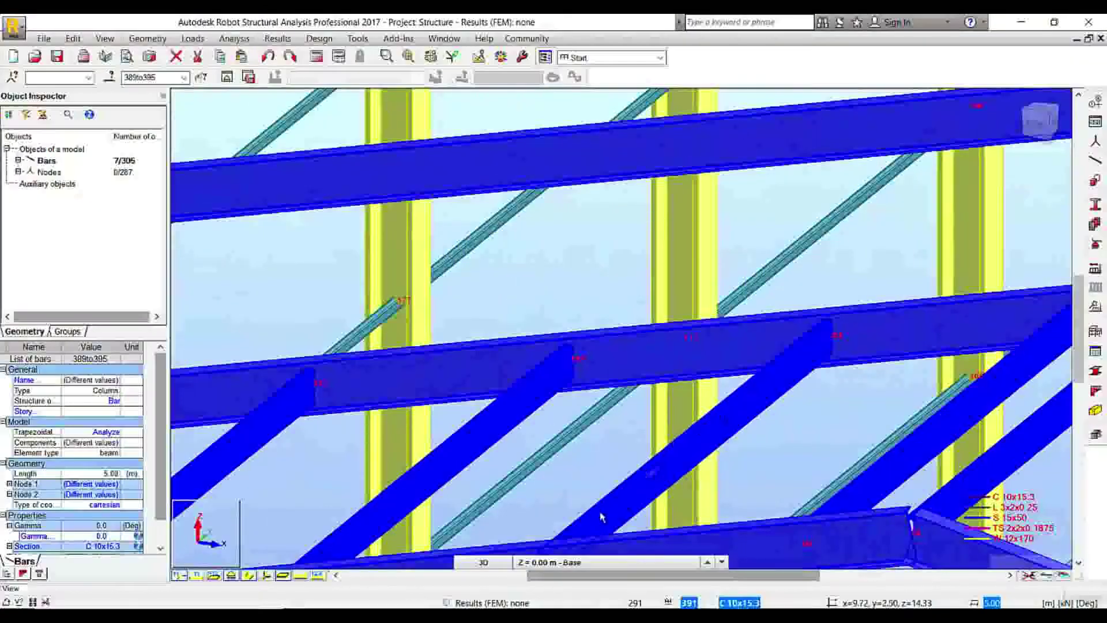
scroll(602, 517, down, 5)
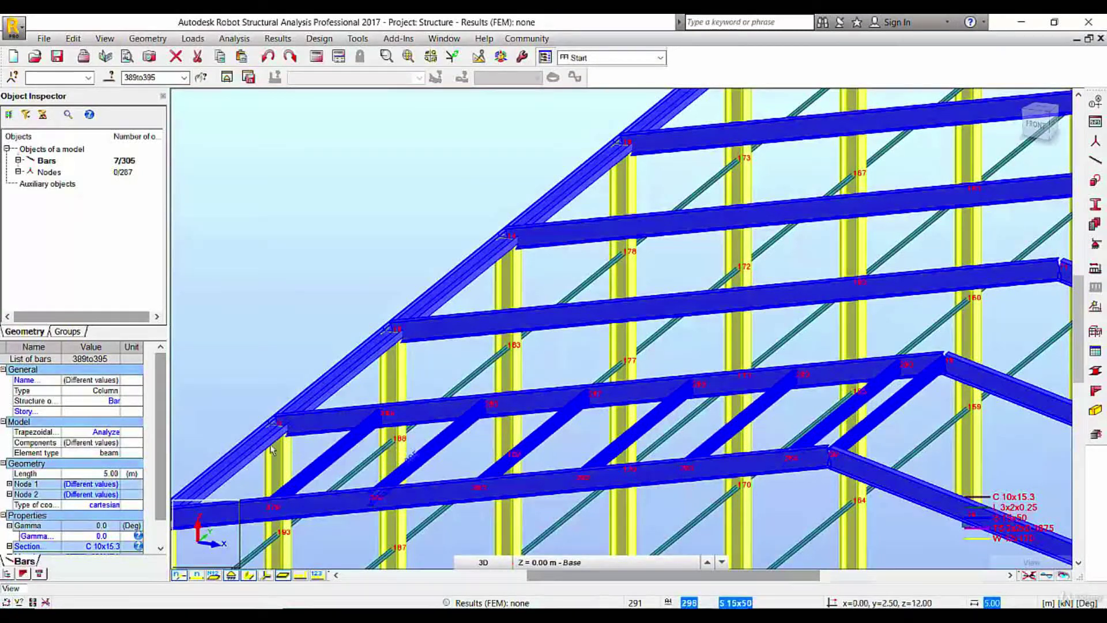
click(86, 537)
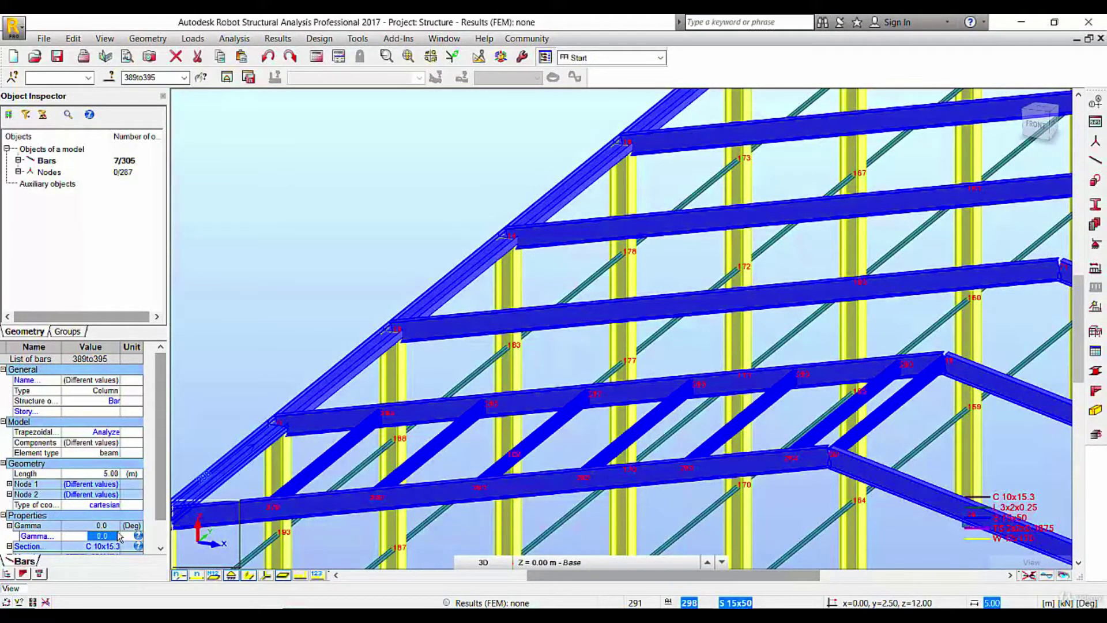
text(-13.5)
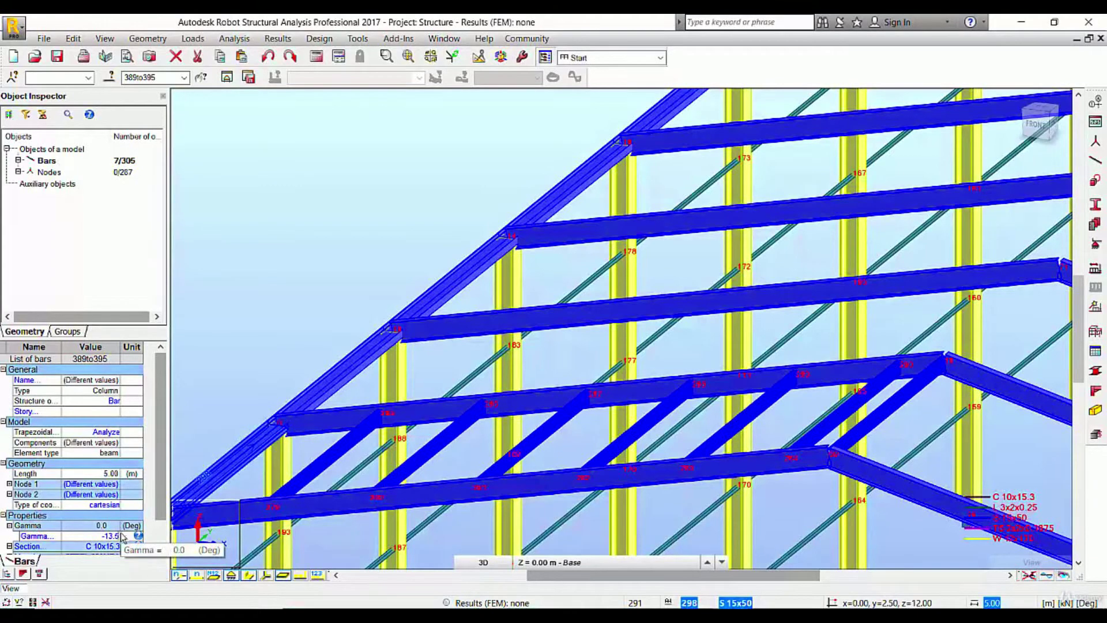
key(Return)
scroll(580, 421, up, 3)
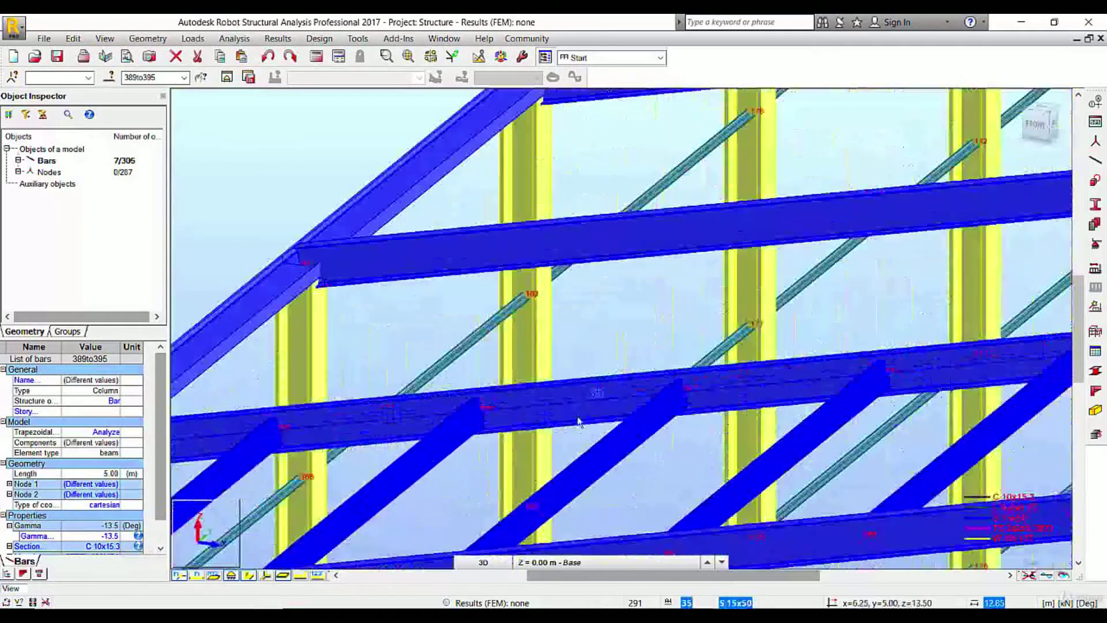
scroll(580, 421, up, 4)
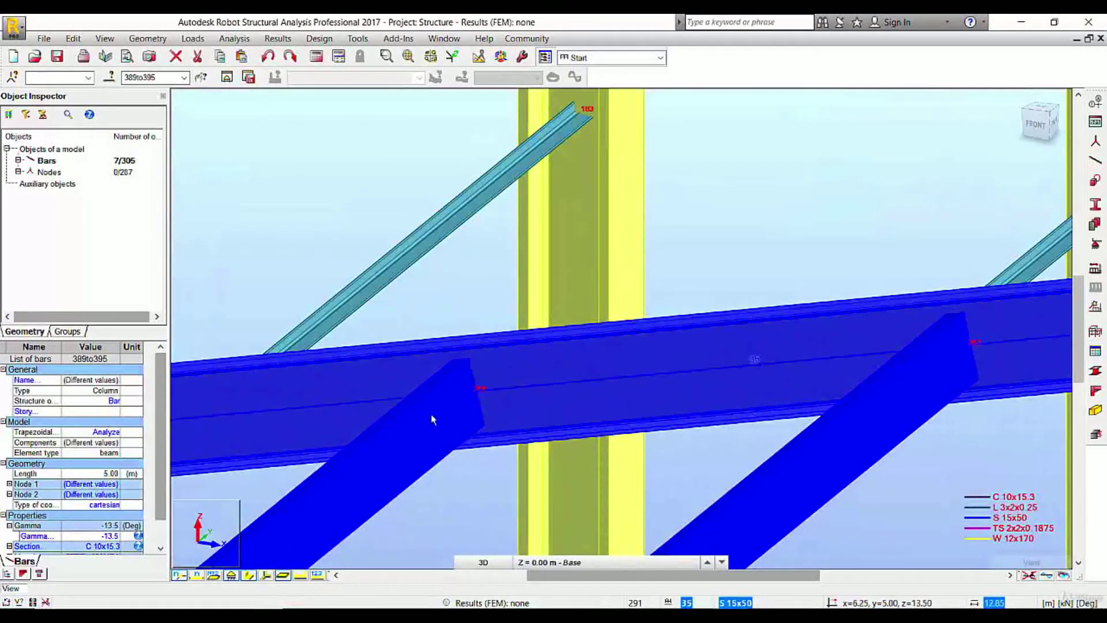
scroll(416, 458, down, 3)
scroll(532, 437, down, 2)
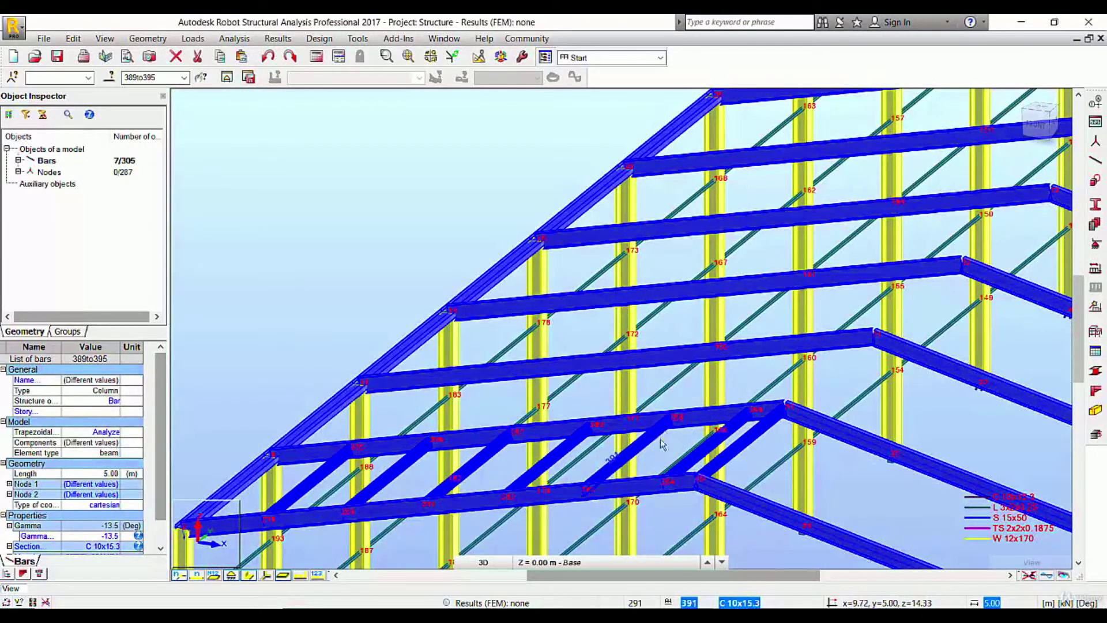
Restore the previous selection of the seven purlins and assign Pinned-Pinned bar releases to them
click(858, 490)
right_click(883, 494)
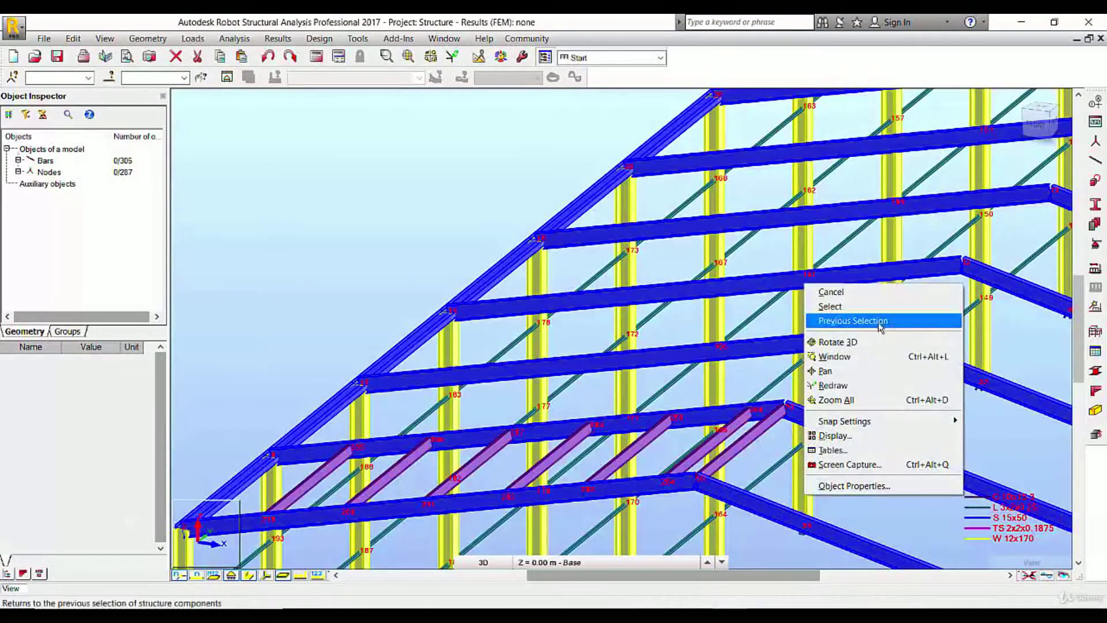
click(853, 320)
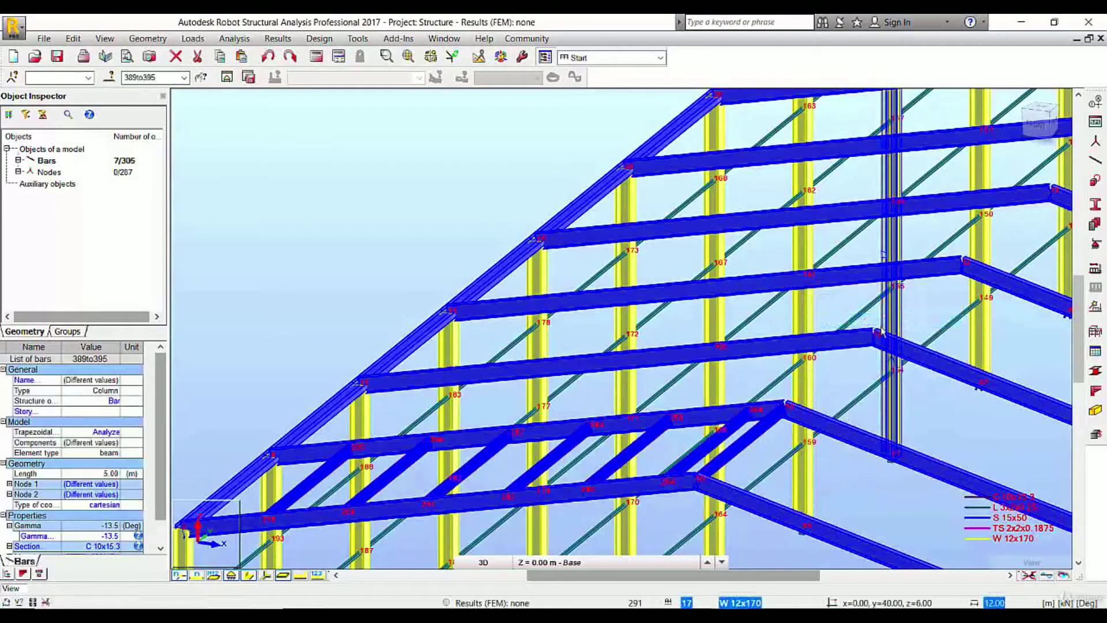
click(74, 39)
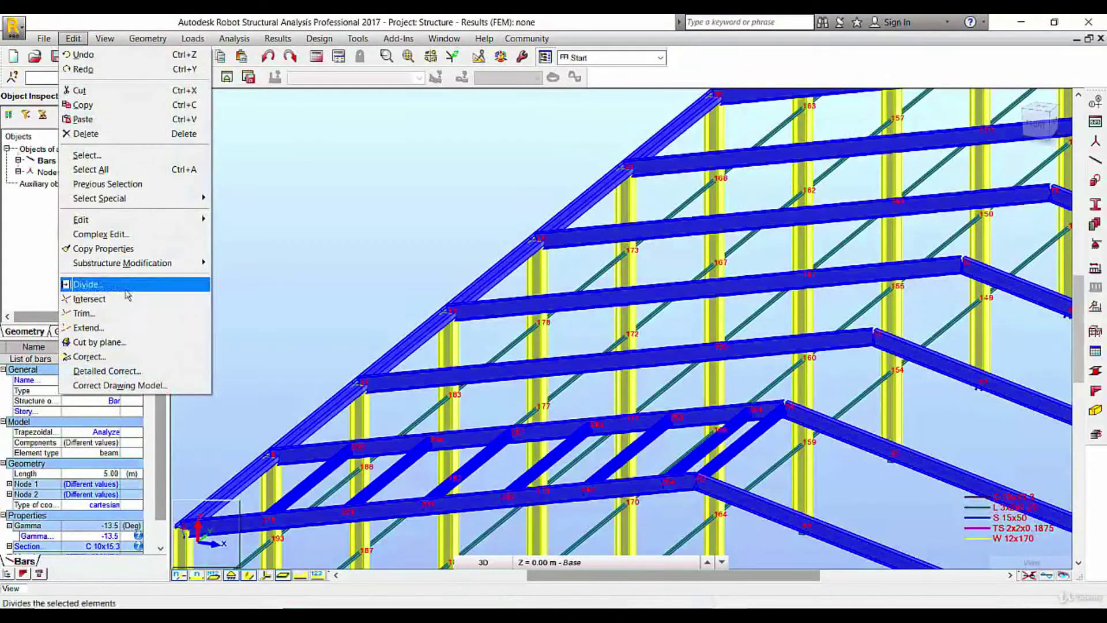
mouse_move(145, 36)
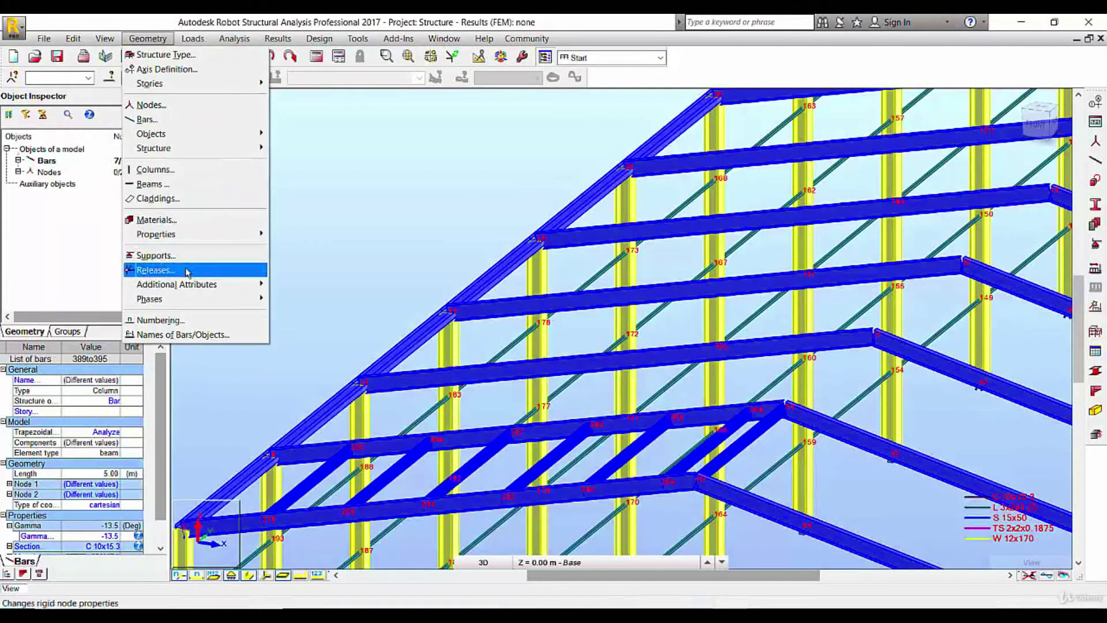
click(156, 270)
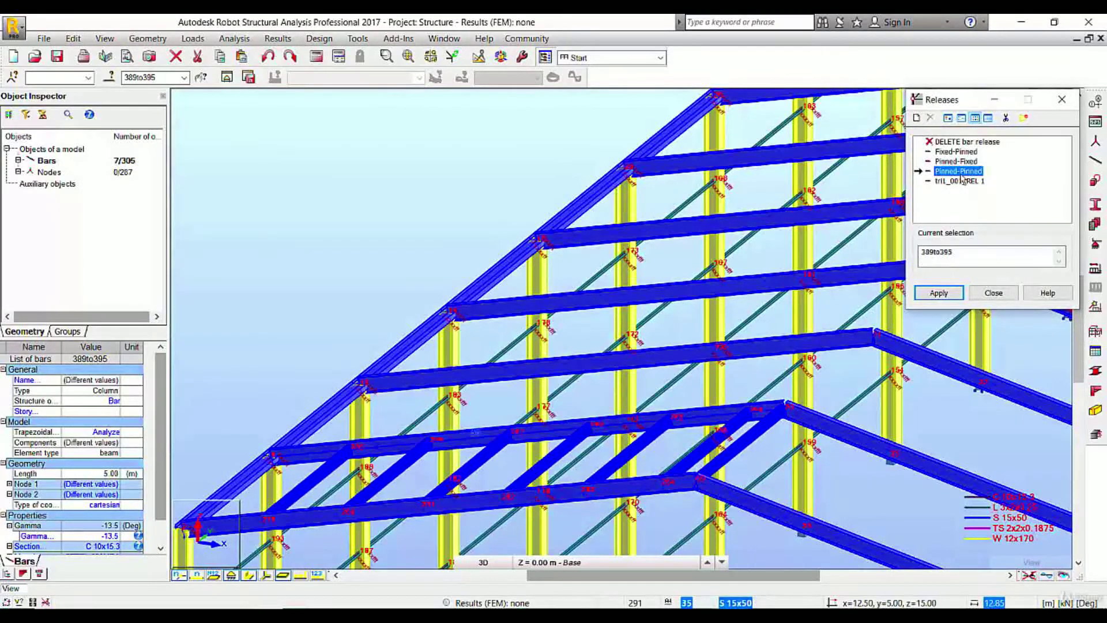
click(939, 293)
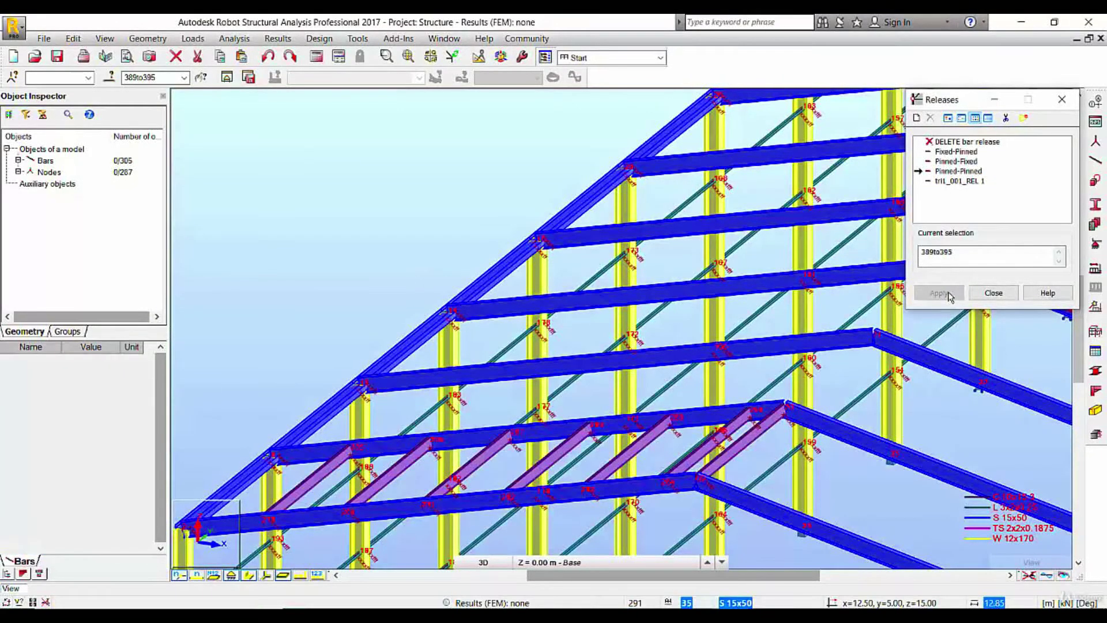
click(995, 295)
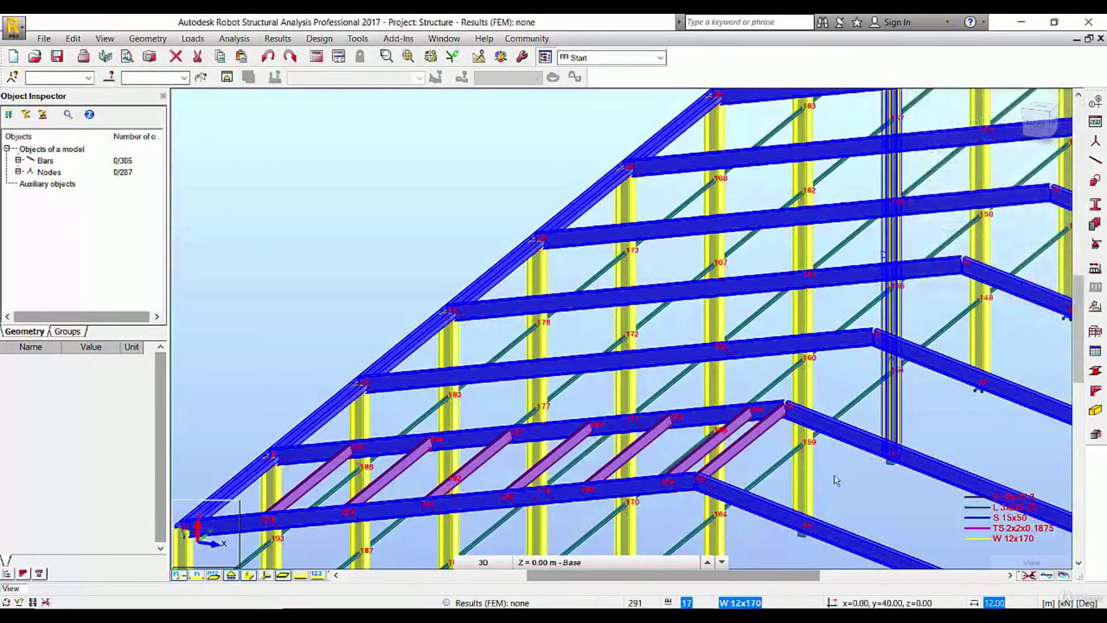
Select the six C 10x15.3 purlins on the slope between the first two frames, leaving out the ridge purlin
right_click(870, 498)
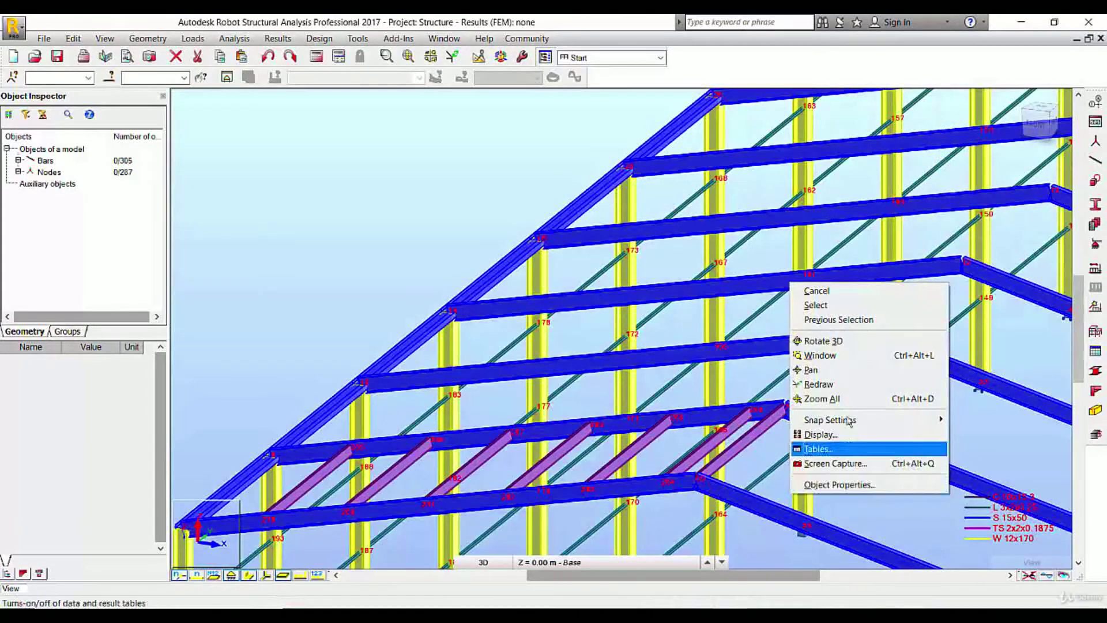
click(859, 321)
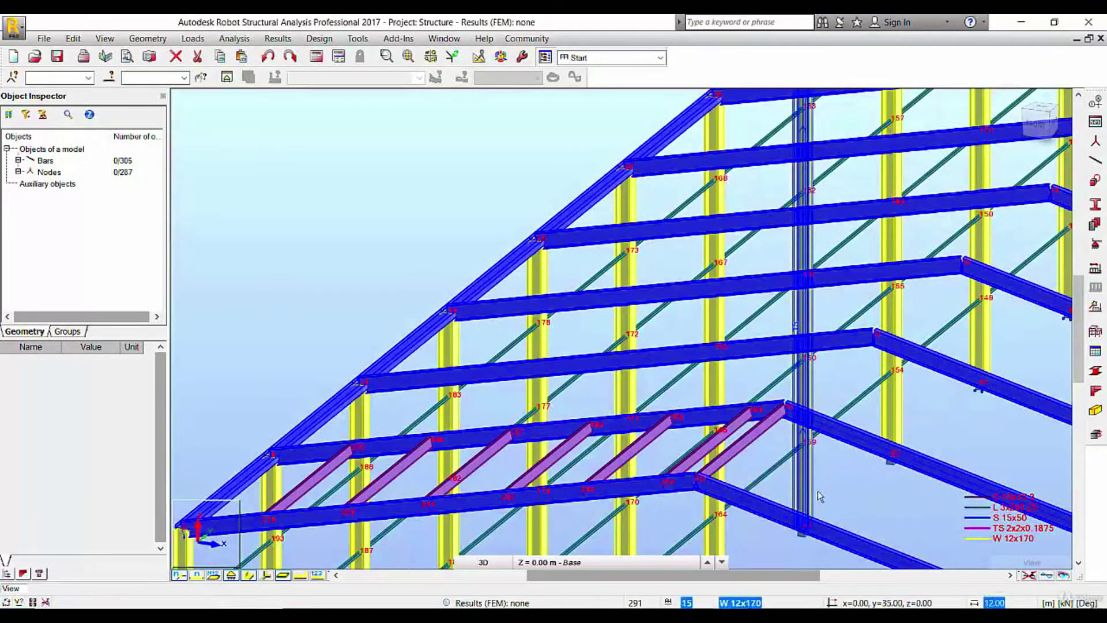
click(736, 429)
scroll(641, 460, up, 3)
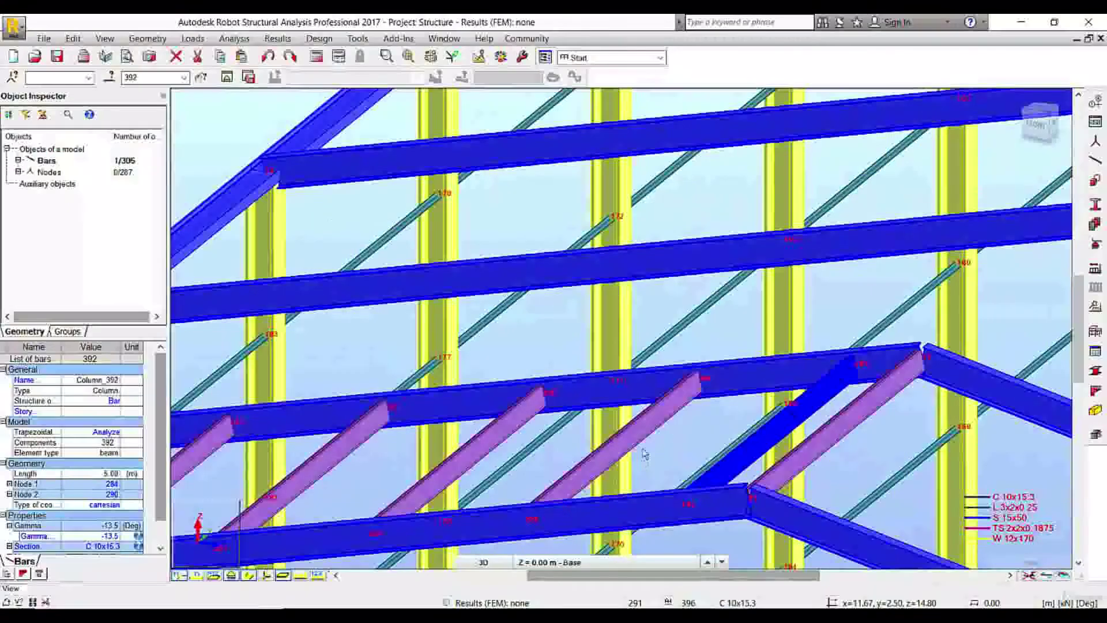
ctrl+click(647, 436)
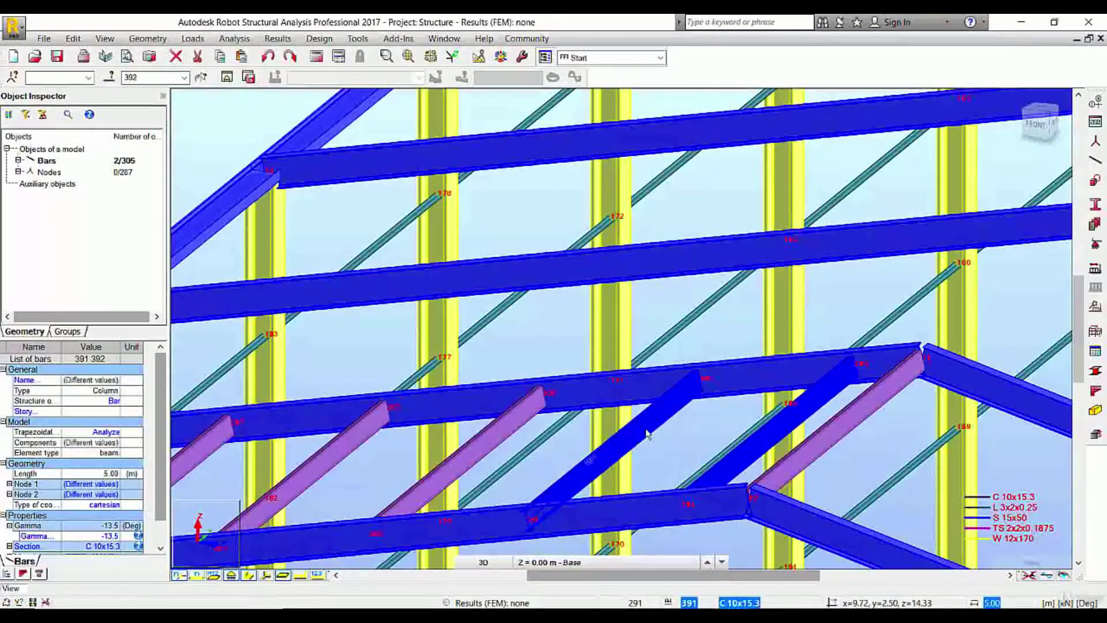
ctrl+click(493, 437)
ctrl+click(354, 449)
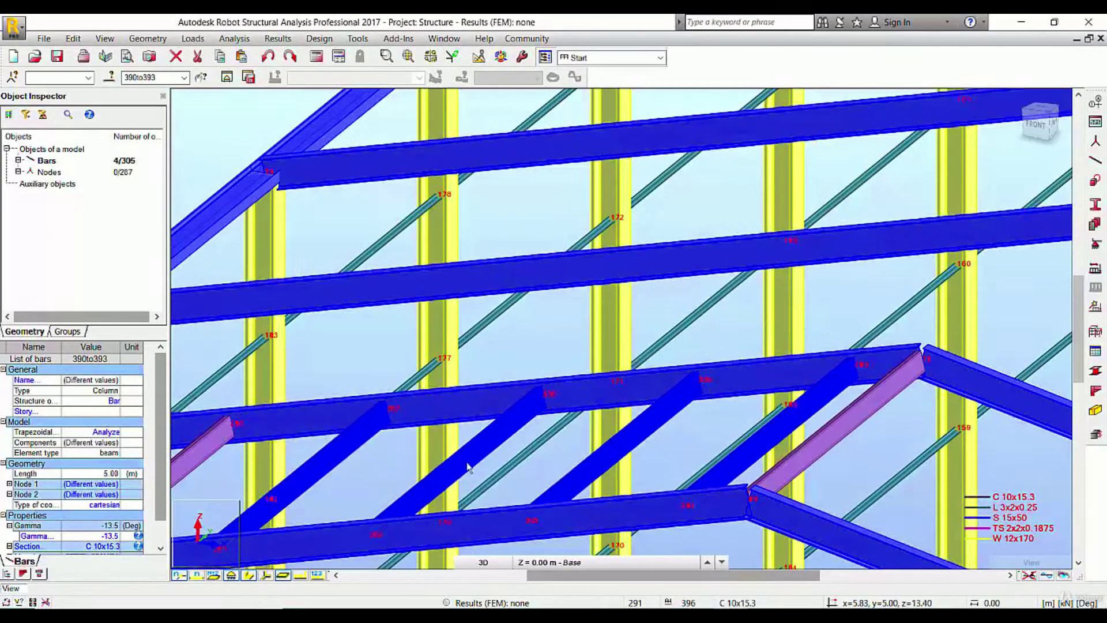
middle_drag(468, 468, 722, 415)
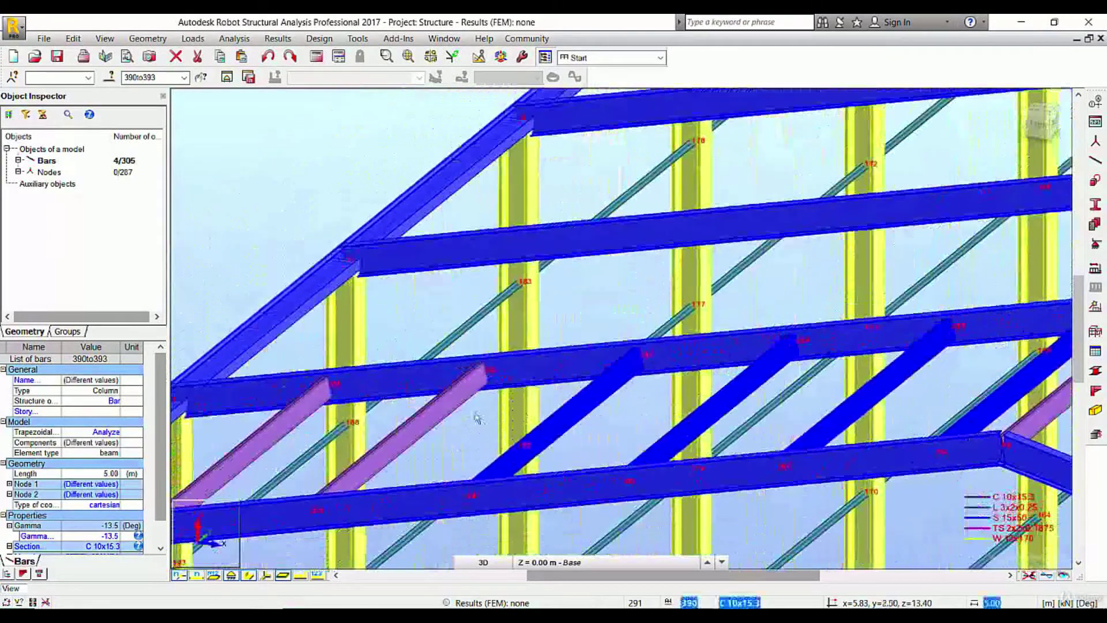
ctrl+click(302, 418)
scroll(529, 393, down, 1)
scroll(674, 396, down, 2)
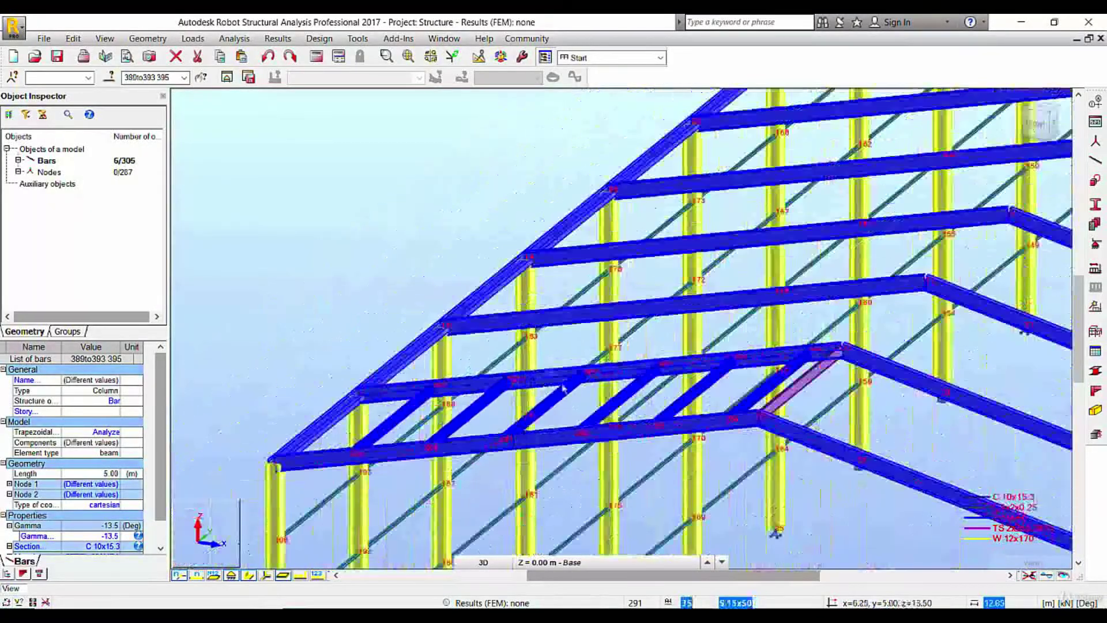
scroll(795, 424, down, 1)
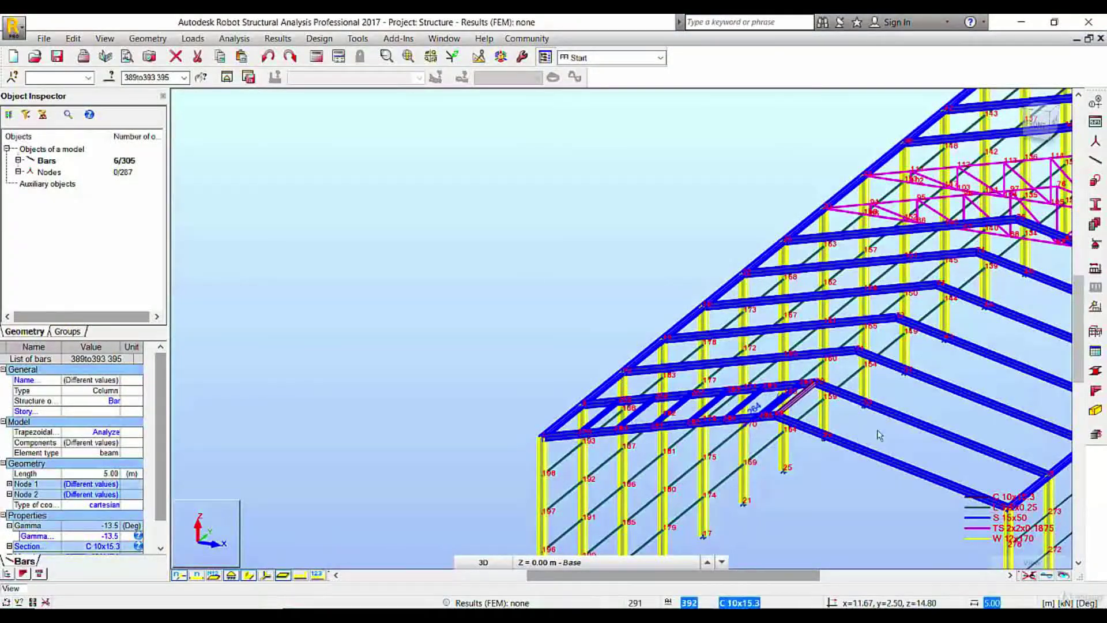
Copy the six selected purlins to the opposite roof slope with a vertical mirror about a YZ plane through the ridge, and clear the selection
click(71, 38)
mouse_move(167, 221)
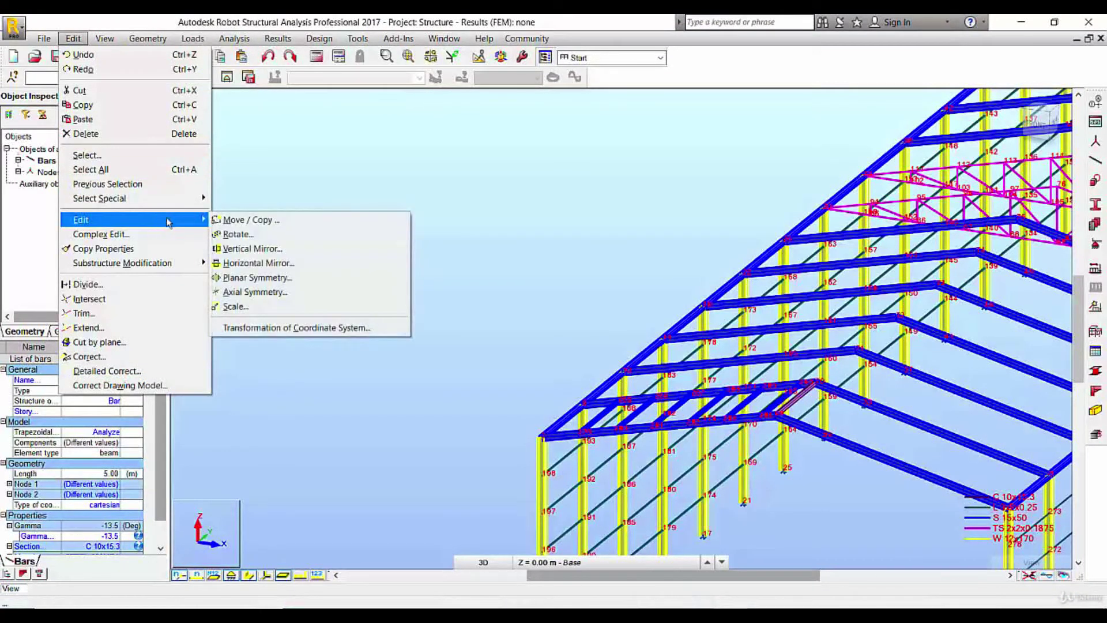
click(323, 249)
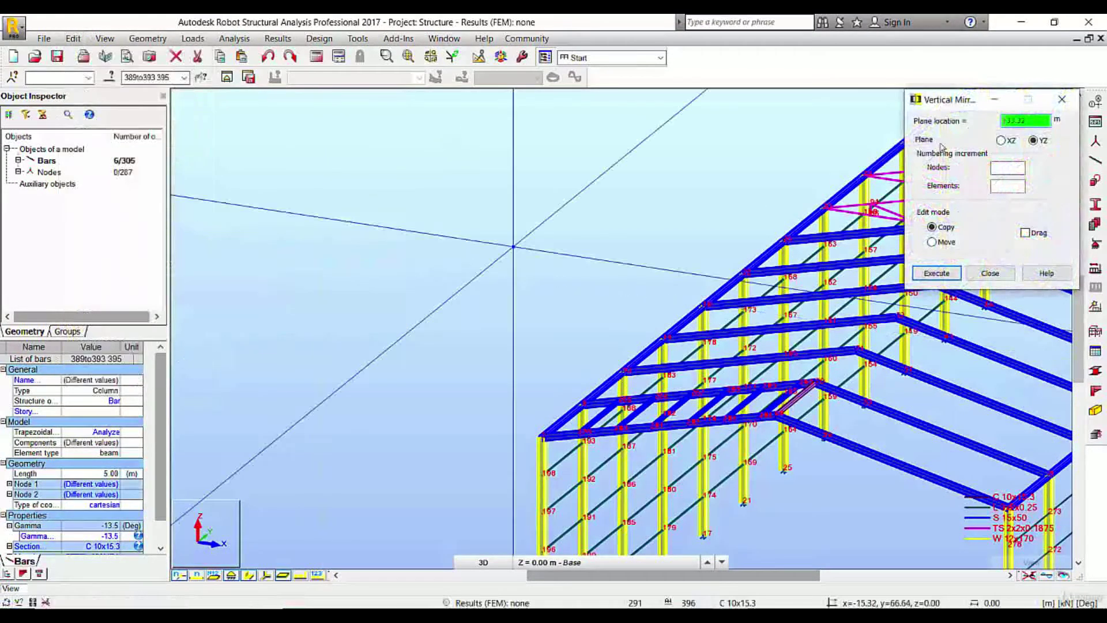
click(777, 424)
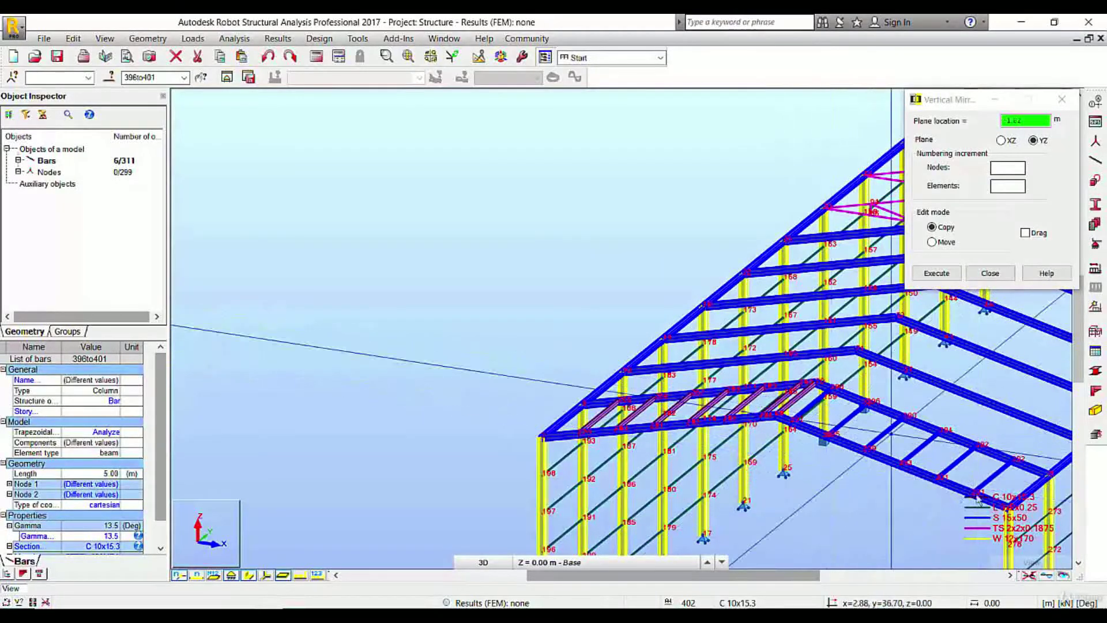
click(990, 272)
click(822, 507)
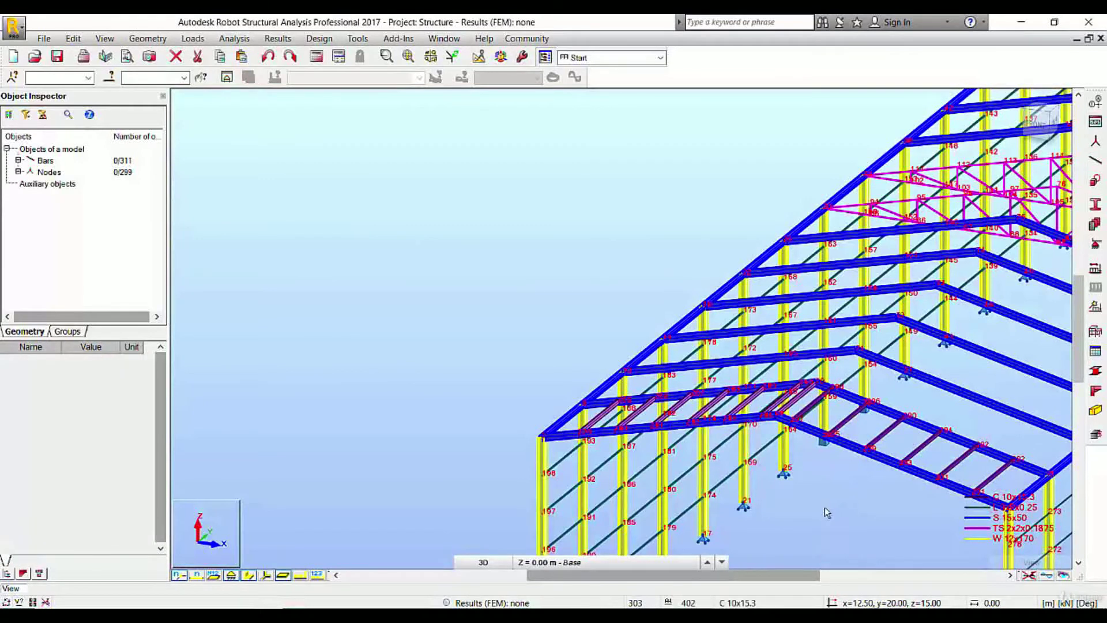
Temporarily display the bars' local coordinate systems to examine the purlin orientation on both roof slopes
click(266, 575)
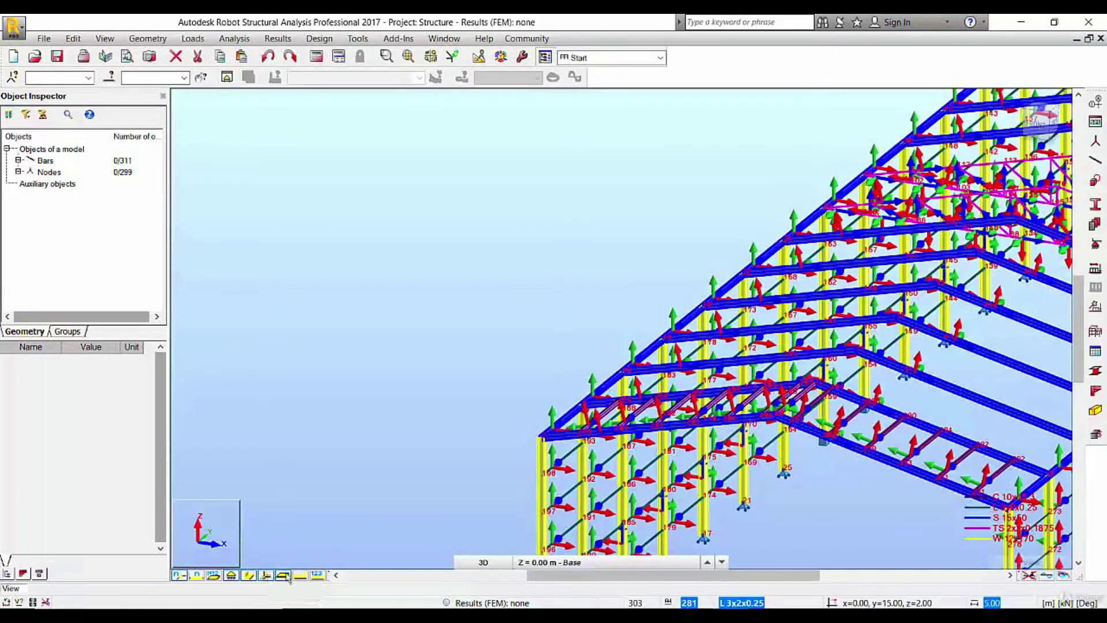
scroll(703, 447, up, 5)
scroll(705, 449, up, 2)
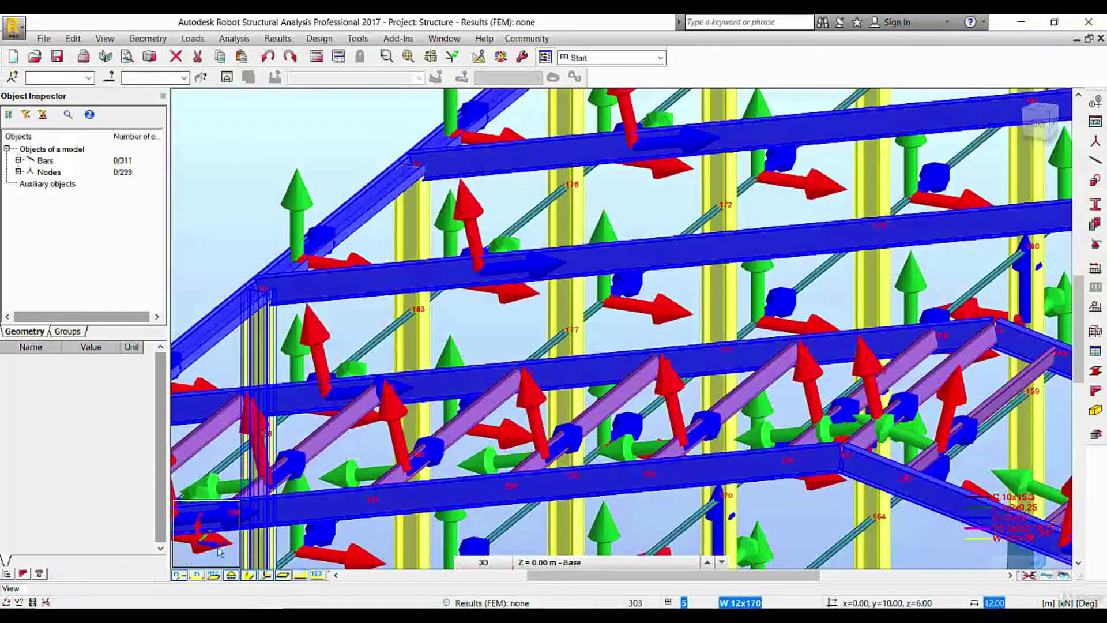
scroll(257, 544, down, 5)
scroll(525, 431, up, 5)
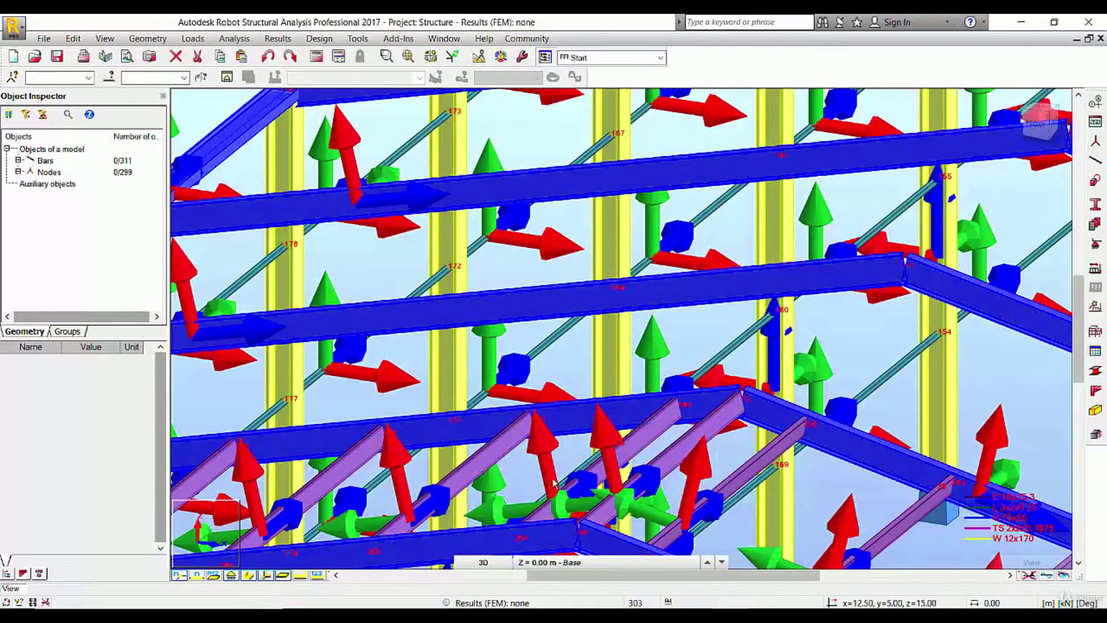
scroll(619, 461, down, 2)
middle_drag(802, 542, 723, 439)
scroll(717, 446, up, 1)
scroll(718, 447, up, 2)
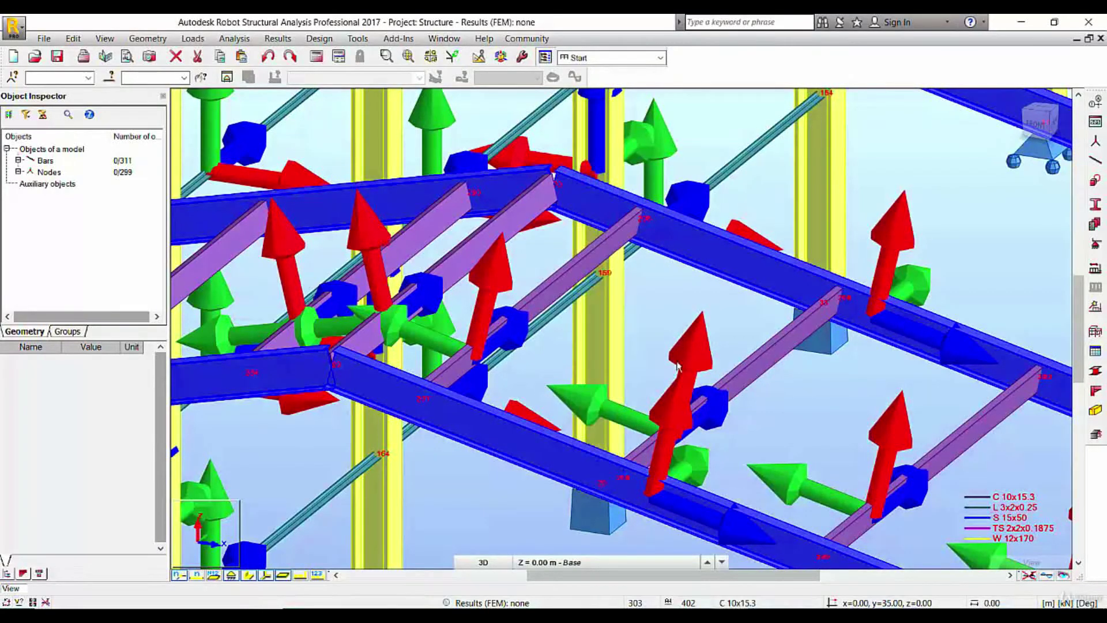
scroll(741, 371, down, 5)
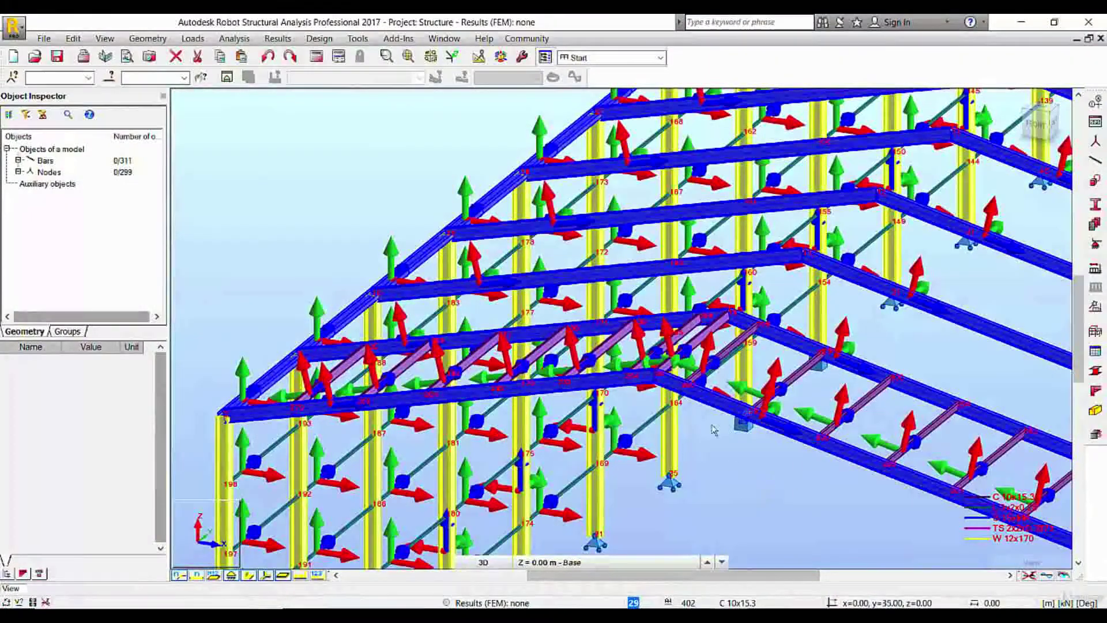
click(251, 576)
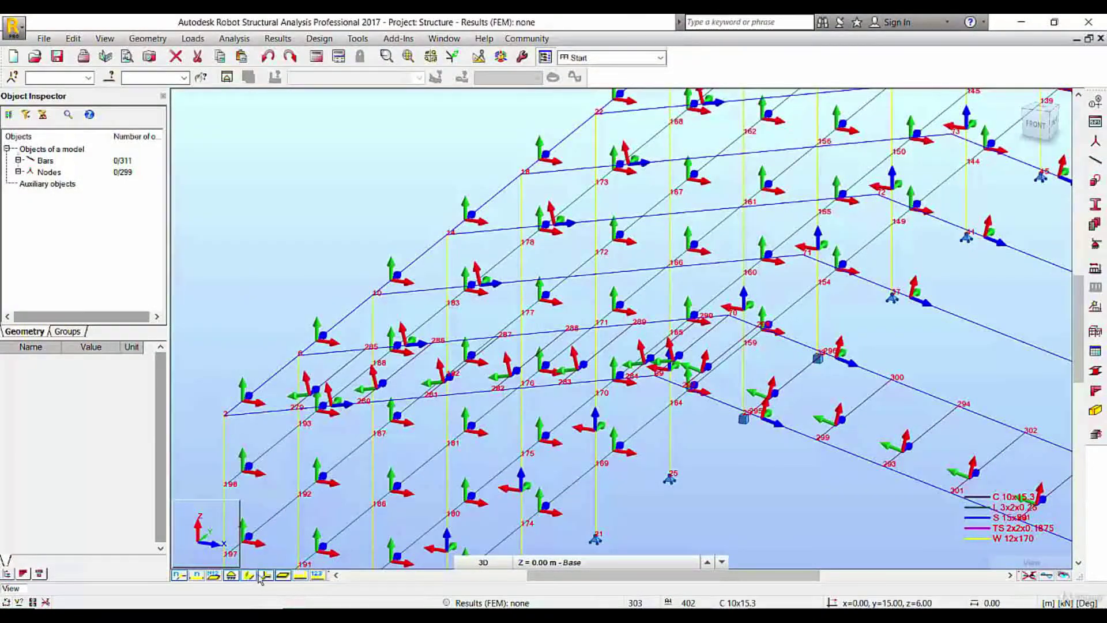
click(264, 576)
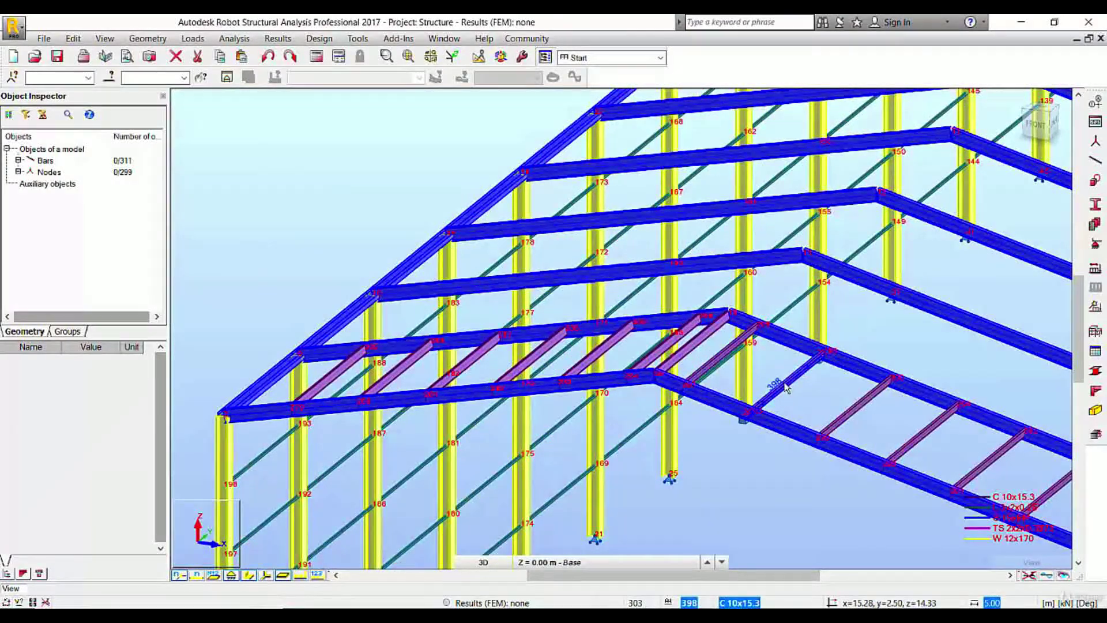
Select all thirteen C 10x15.3 purlins between the first two frames, on both roof slopes and including the ridge purlin
click(788, 388)
ctrl+click(848, 415)
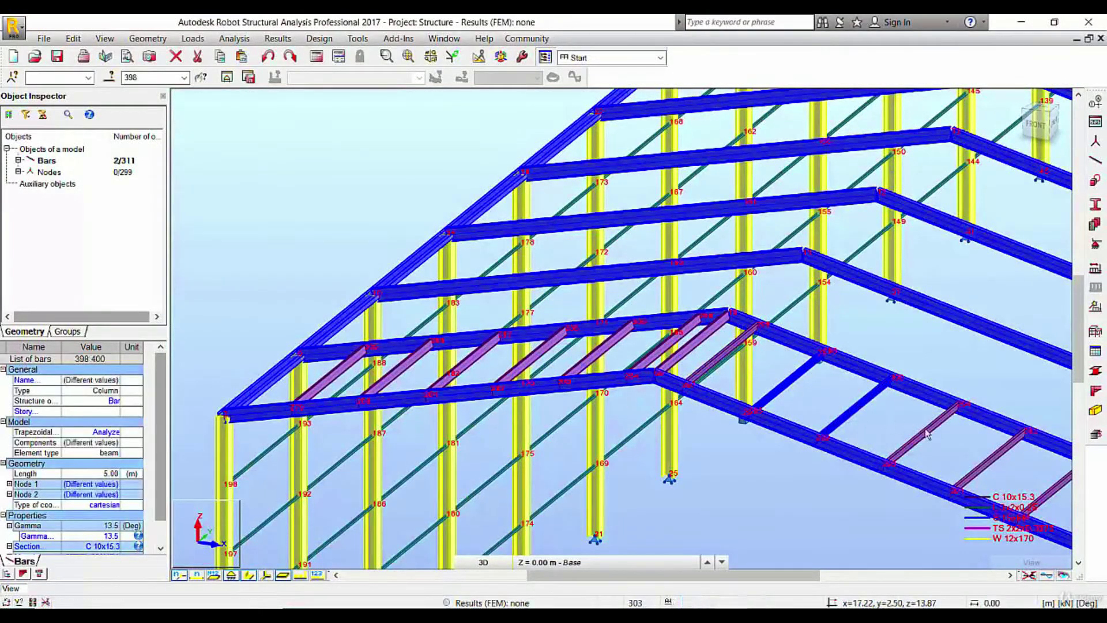
middle_drag(913, 456, 796, 425)
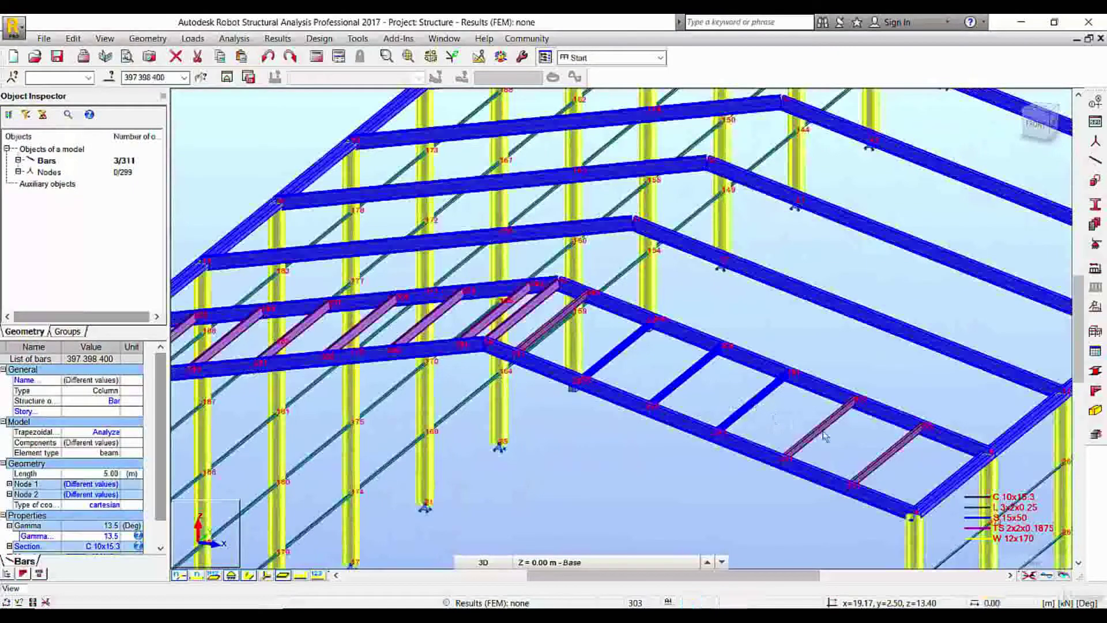
ctrl+click(881, 456)
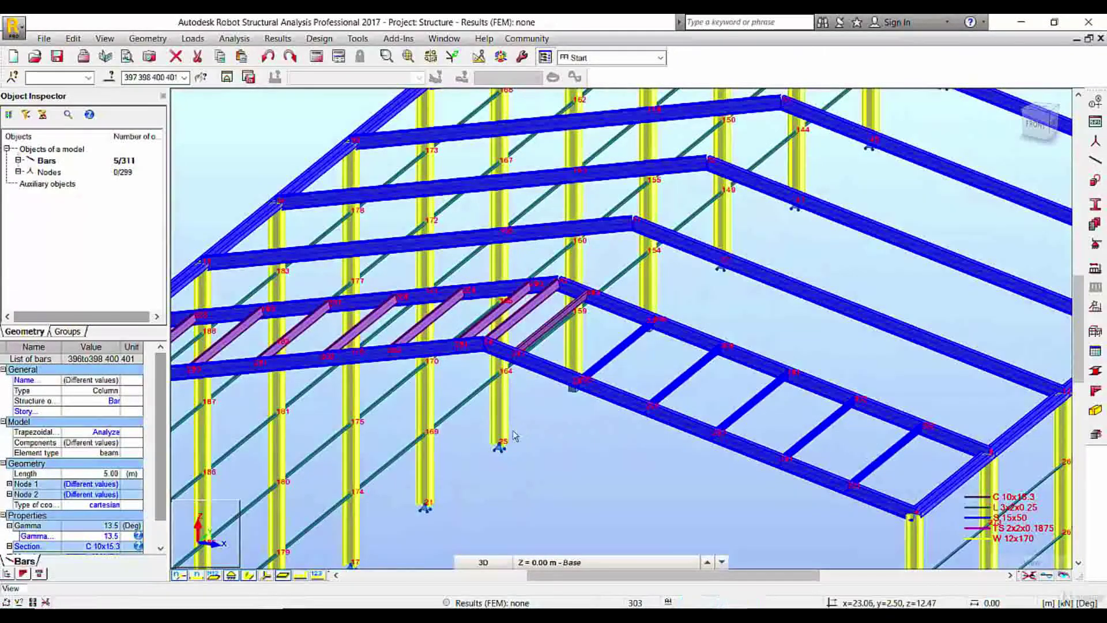
scroll(564, 460, up, 4)
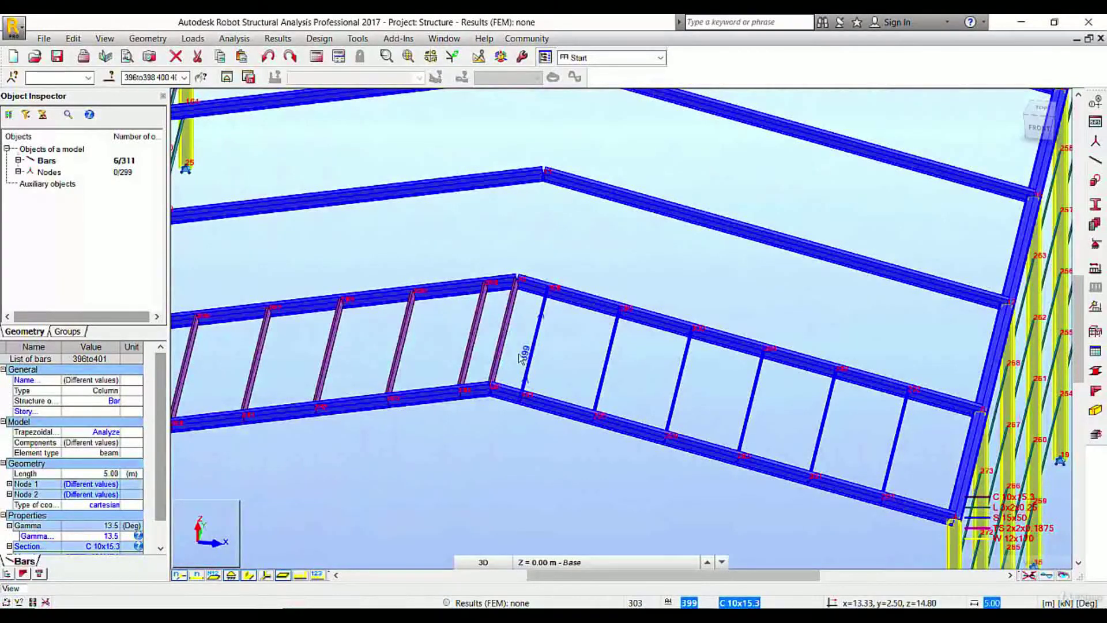
ctrl+click(503, 353)
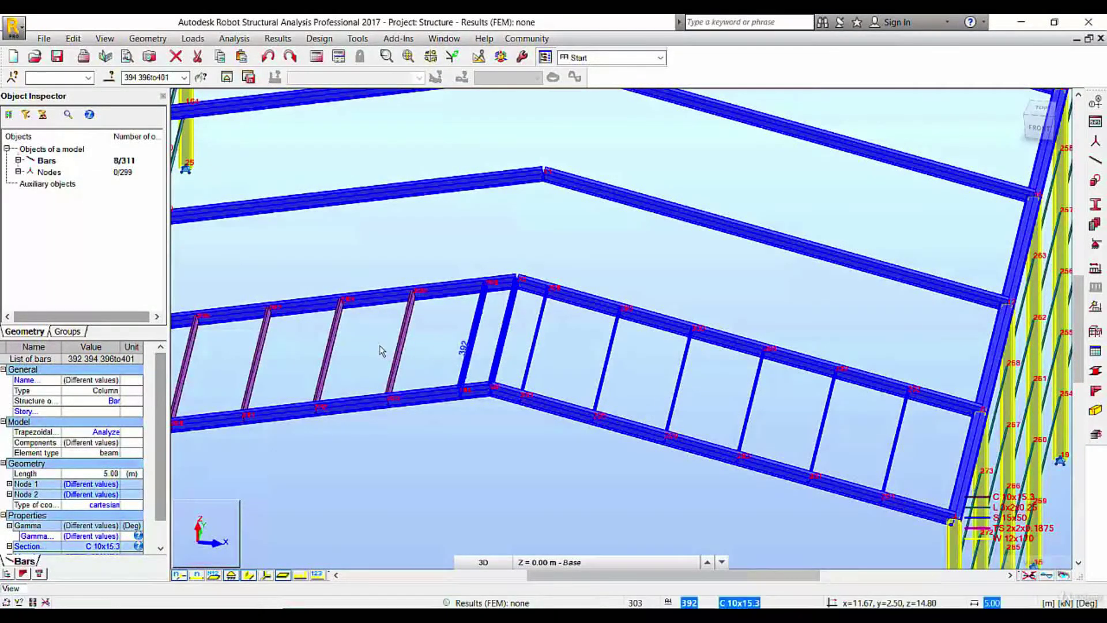
ctrl+click(400, 359)
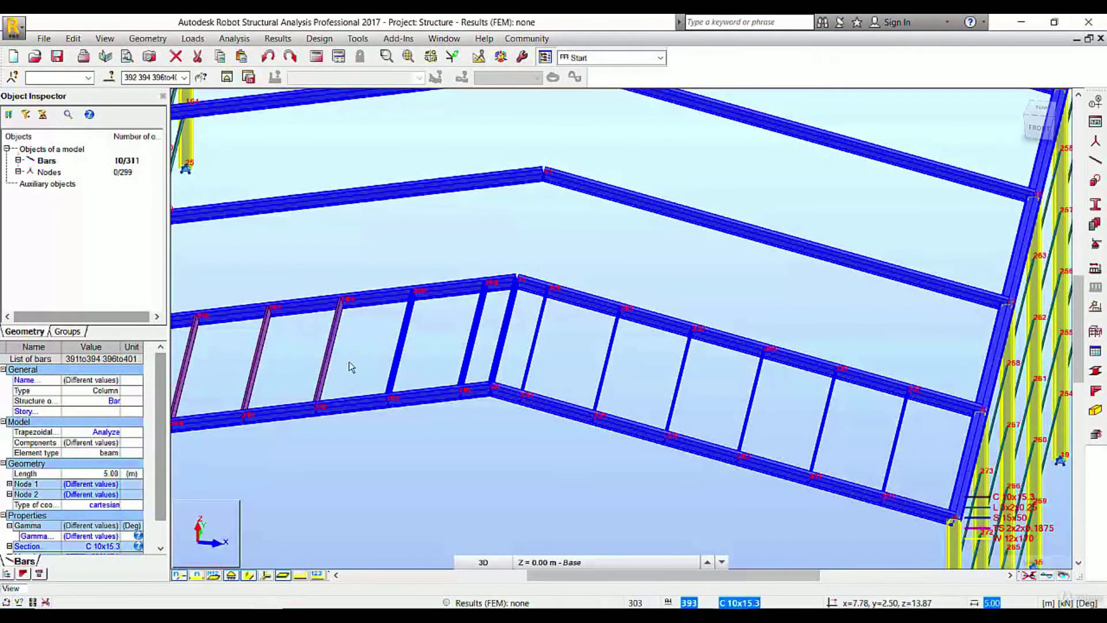
middle_drag(350, 370, 563, 400)
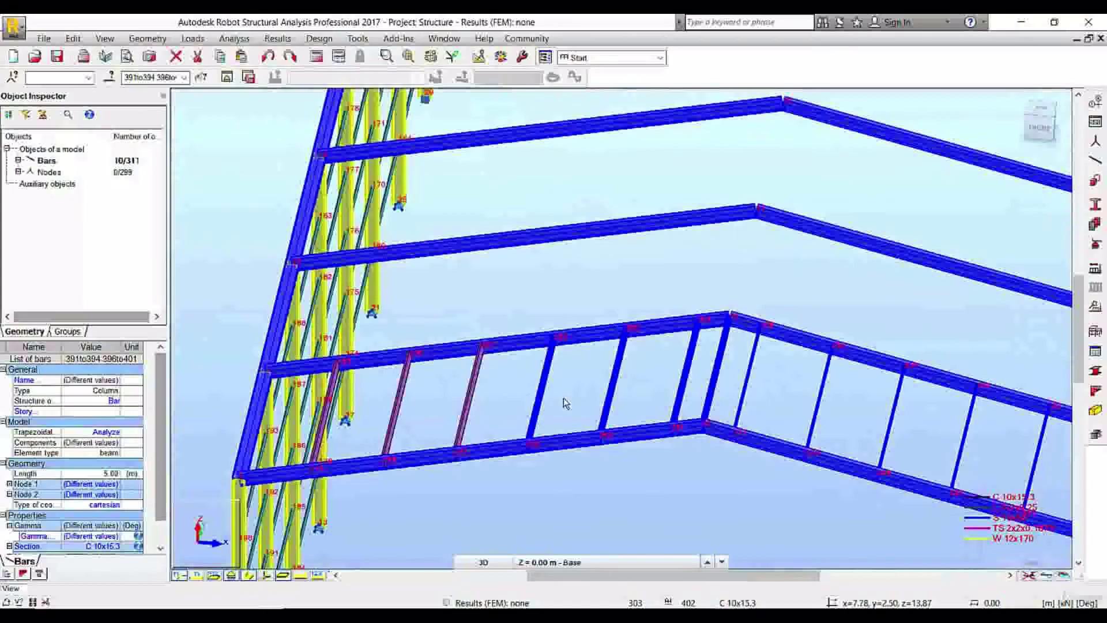
ctrl+click(470, 407)
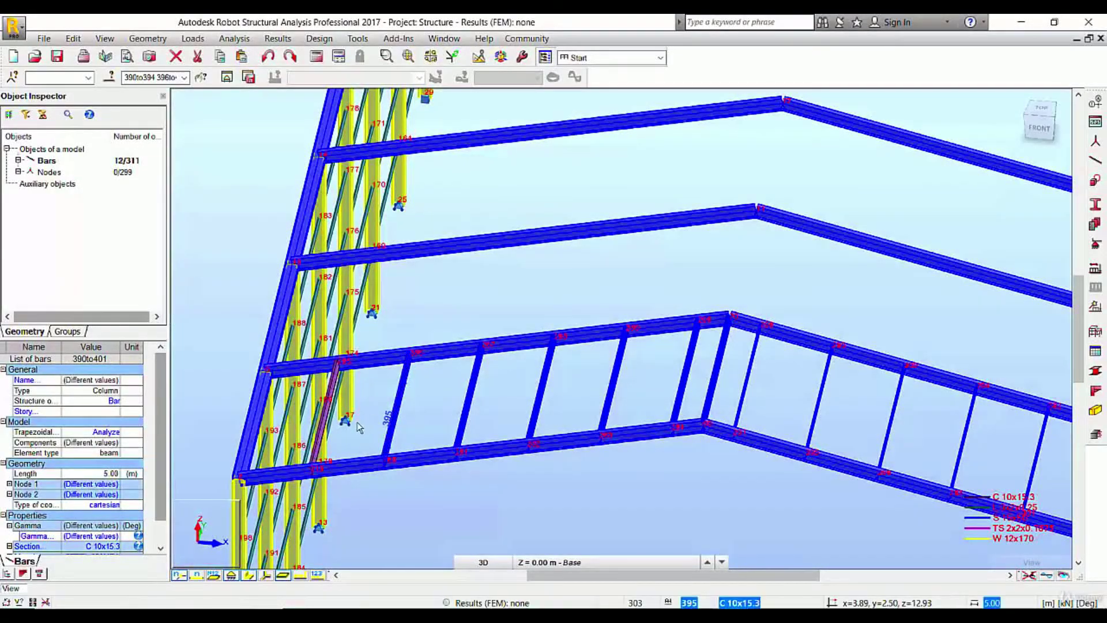
shift+middle_drag(360, 435, 353, 452)
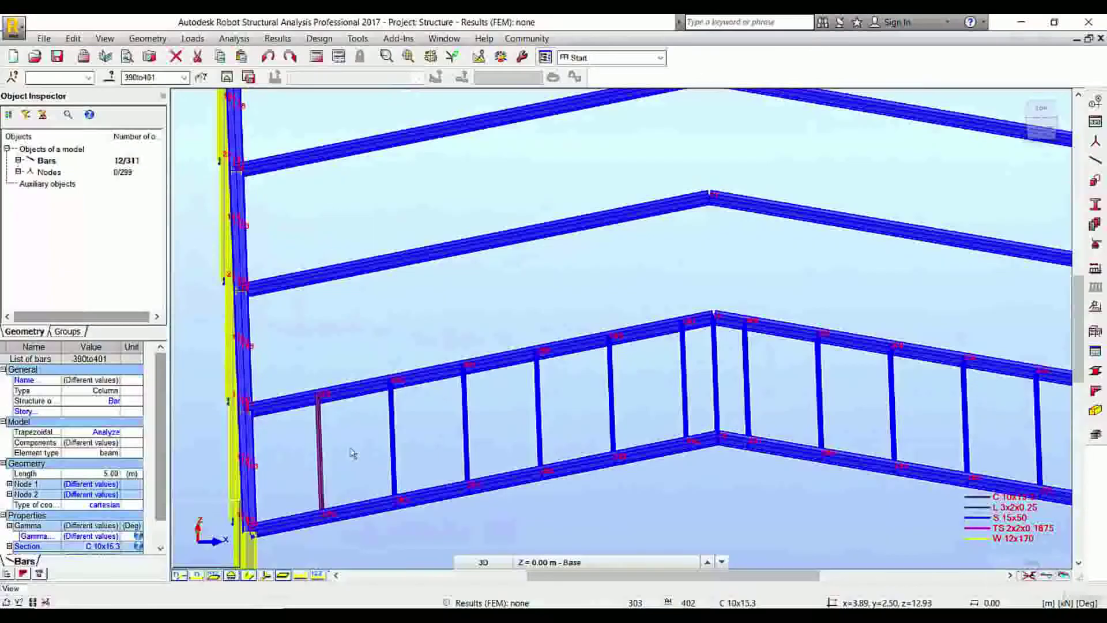
ctrl+click(321, 461)
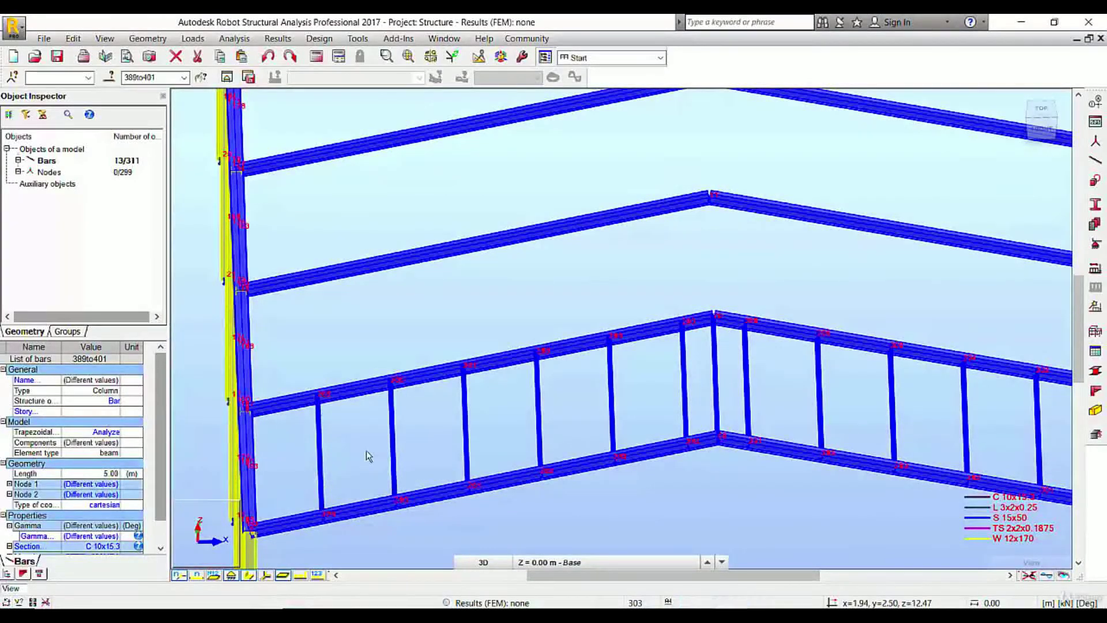
Copy the selected purlins by a translation of 0.00, 5.00, 0.00 from ridge node to ridge node with 15 repetitions, and clear the selection
scroll(437, 420, down, 2)
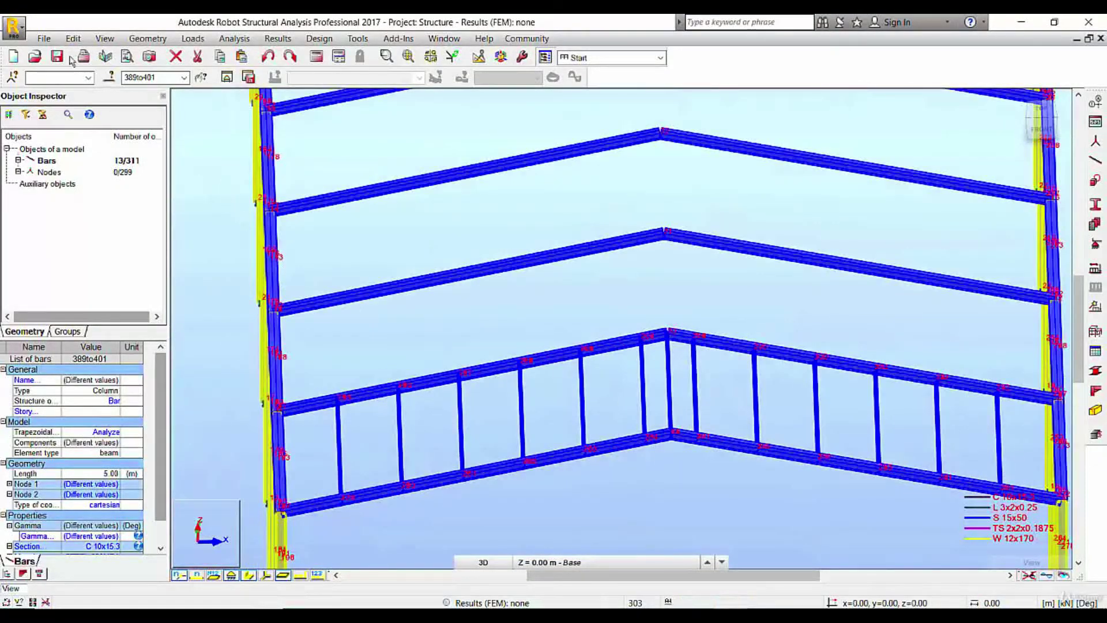
click(73, 38)
mouse_move(155, 225)
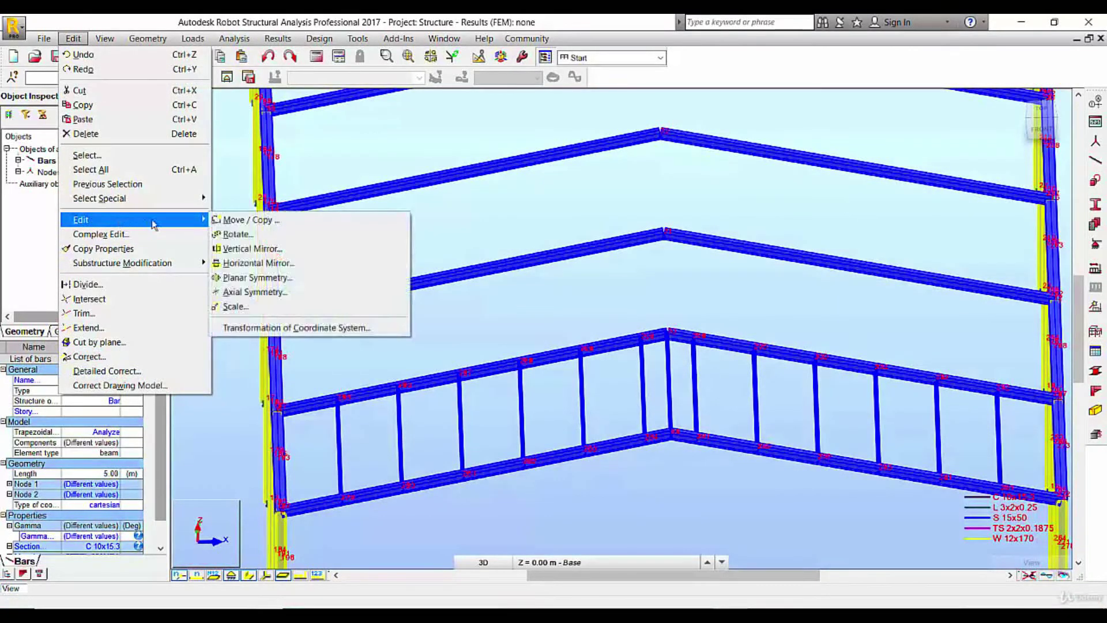
click(242, 219)
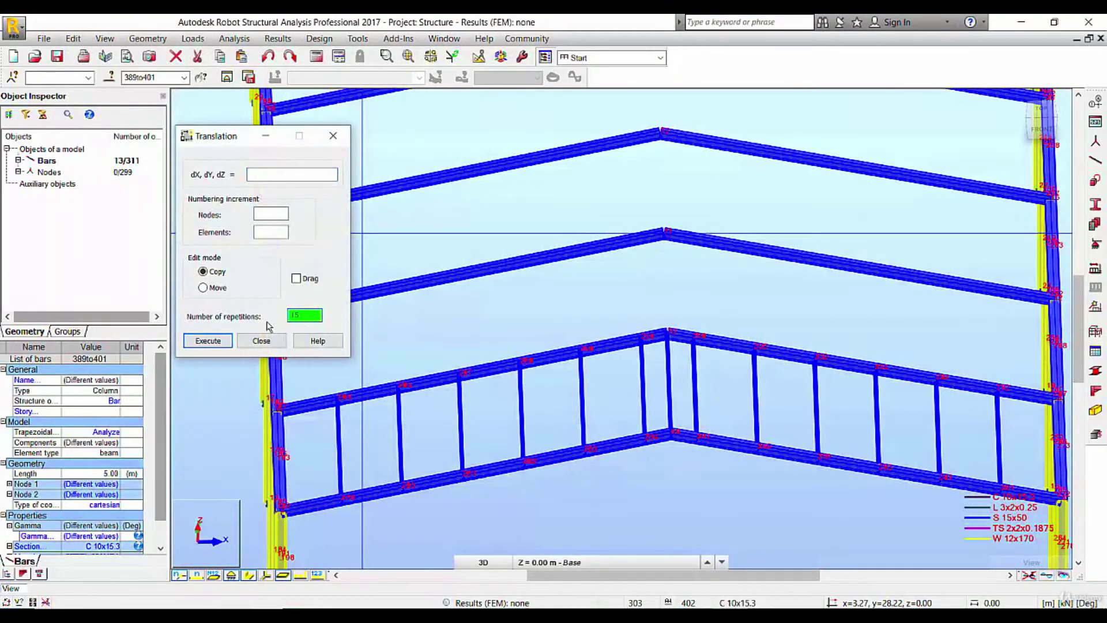
click(671, 438)
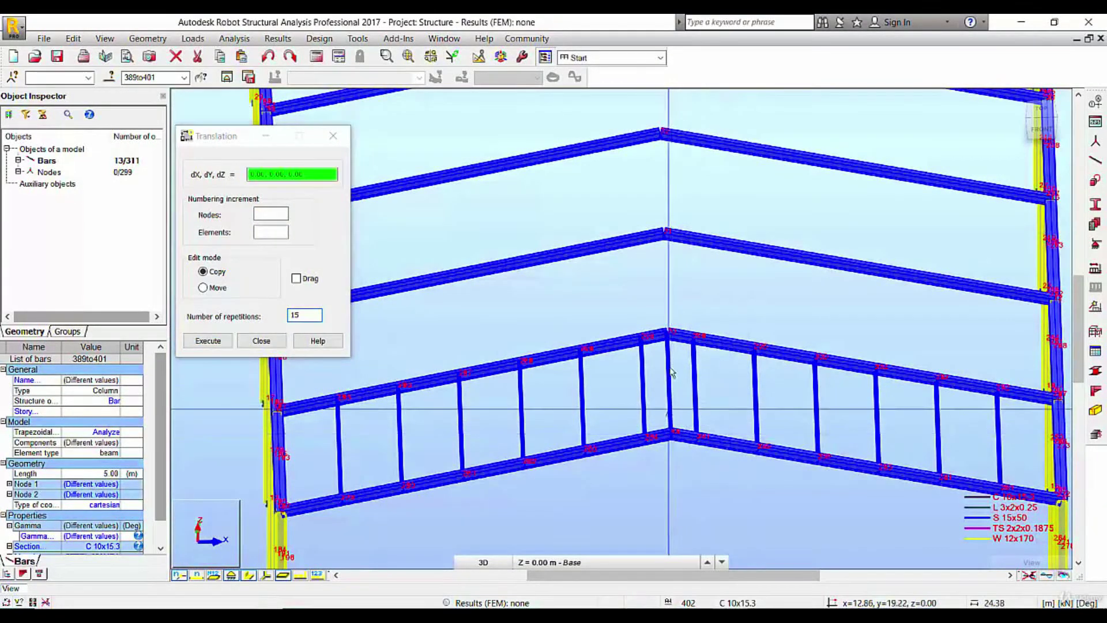
click(666, 336)
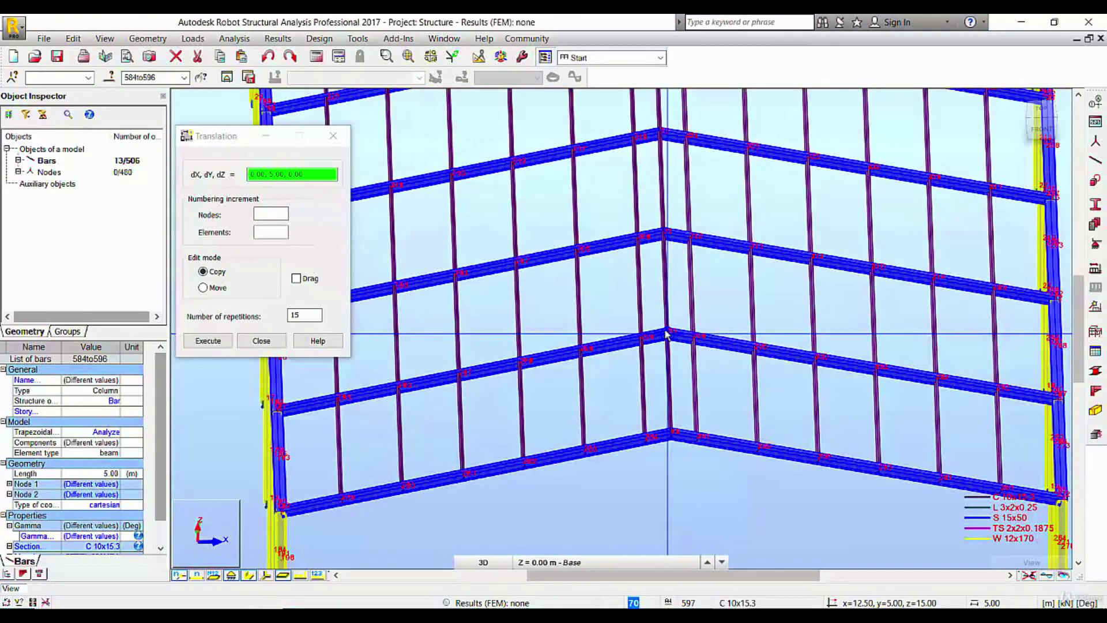
scroll(666, 335, down, 5)
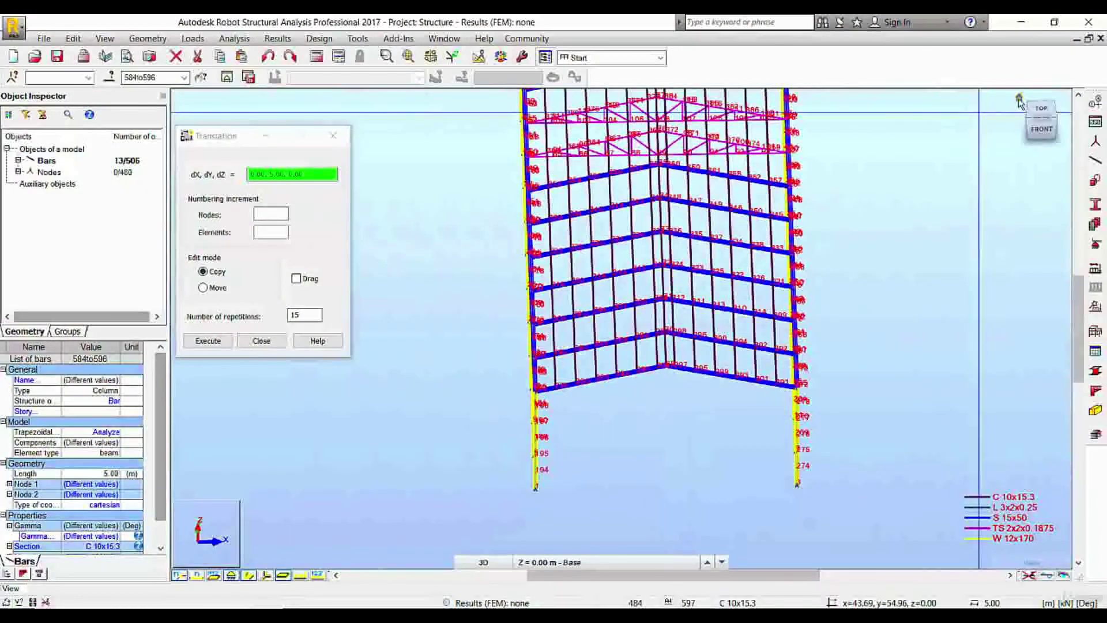
click(1019, 101)
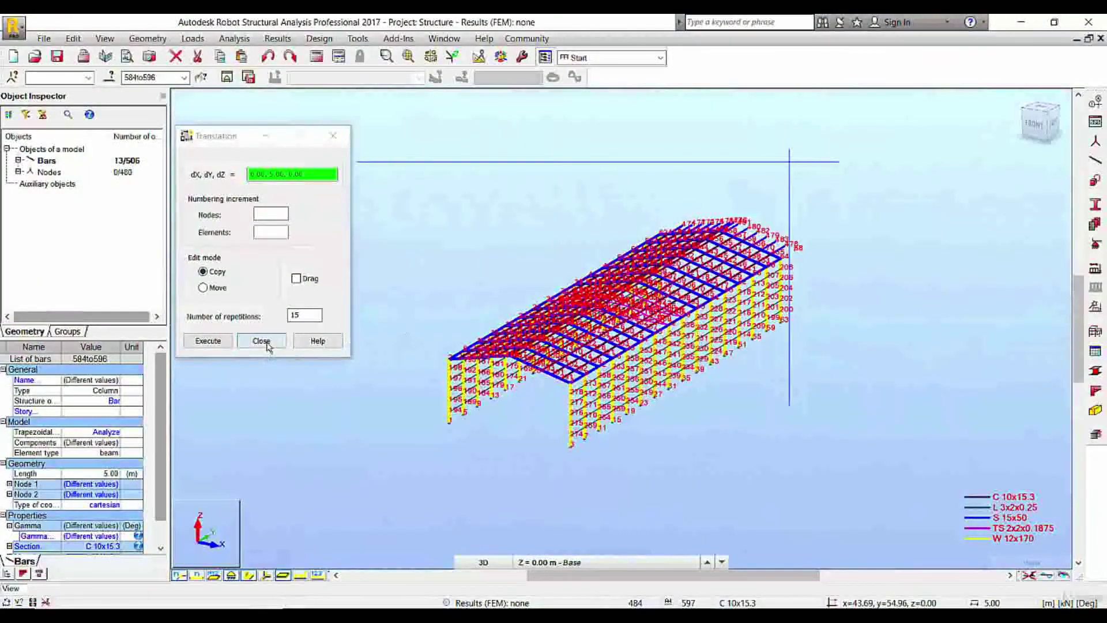
click(261, 341)
click(886, 291)
Delete the five purlins nearest the eave that overhang the last frame on the +X roof slope
shift+middle_drag(886, 291, 836, 313)
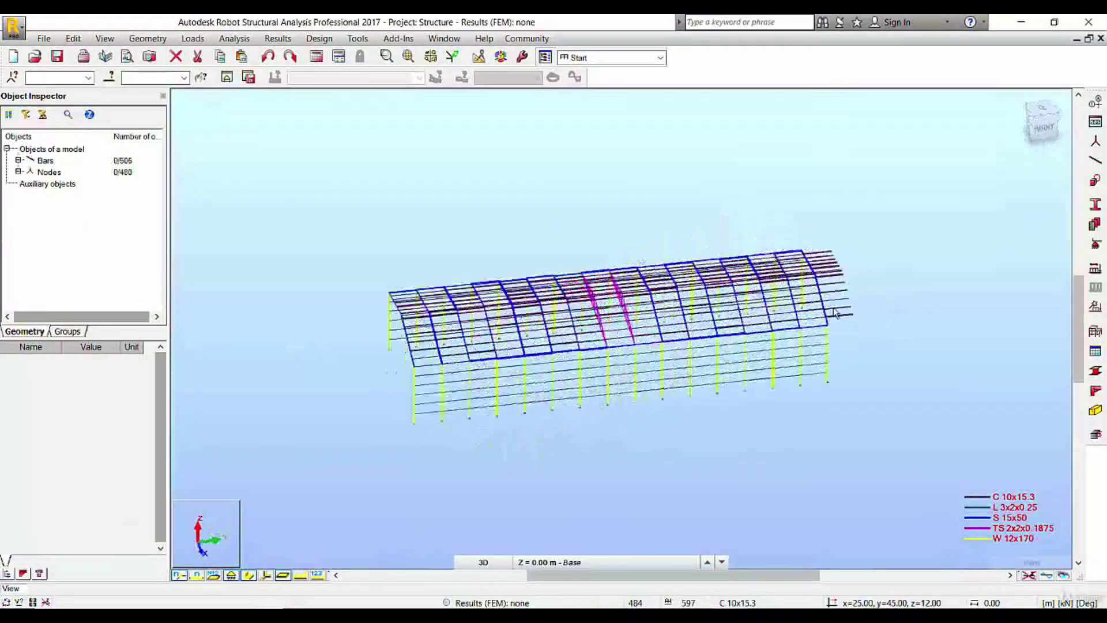
scroll(836, 313, up, 3)
click(821, 398)
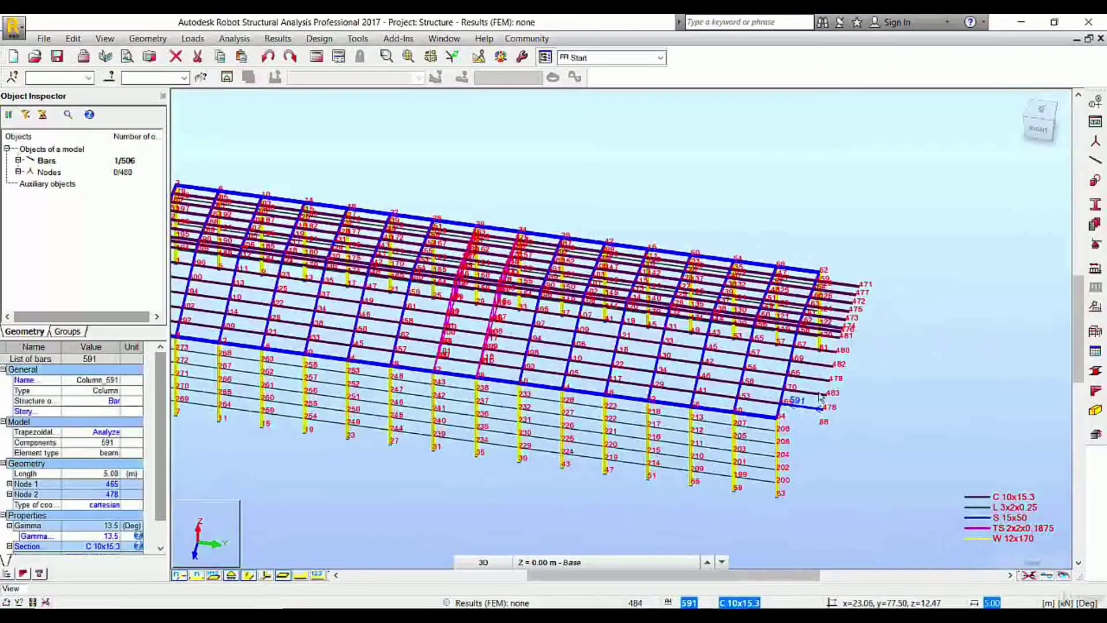
key(Delete)
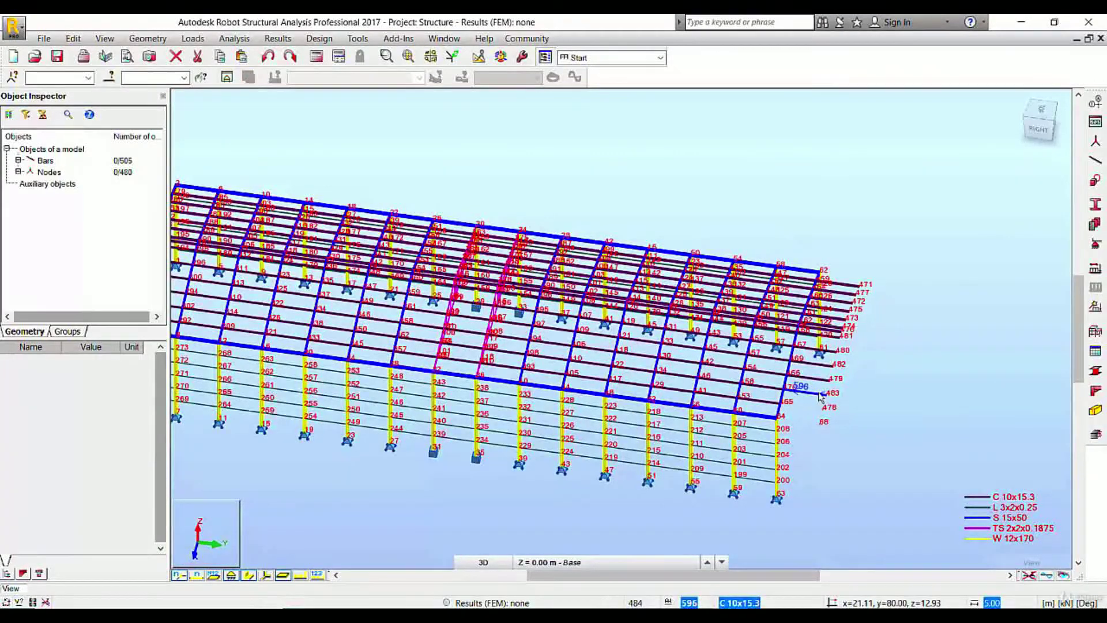
click(821, 396)
key(Delete)
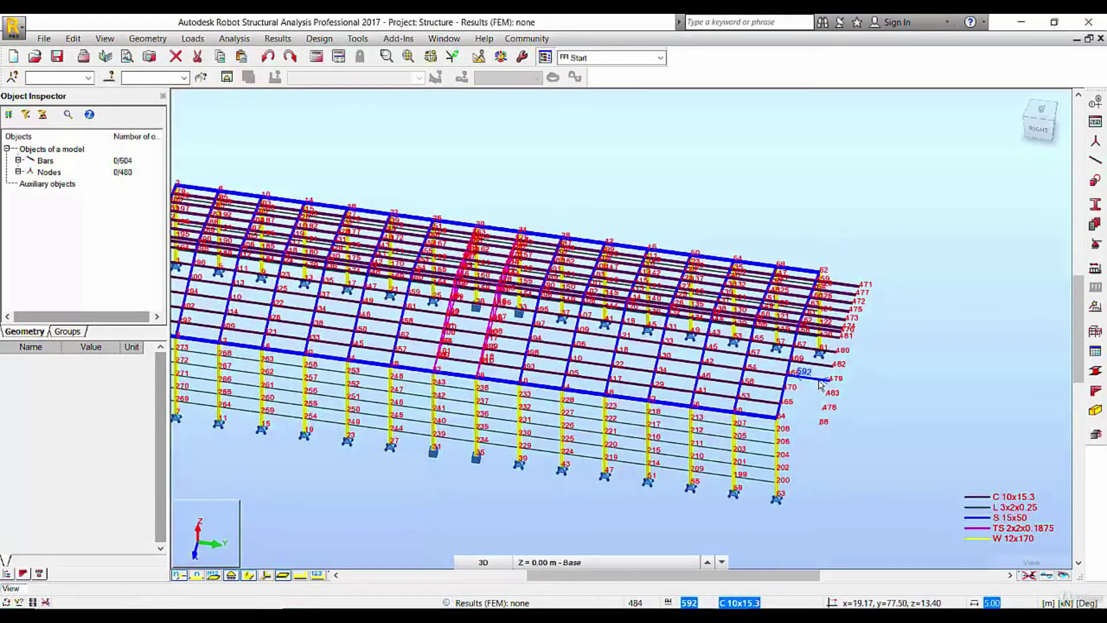
click(821, 384)
key(Delete)
click(823, 368)
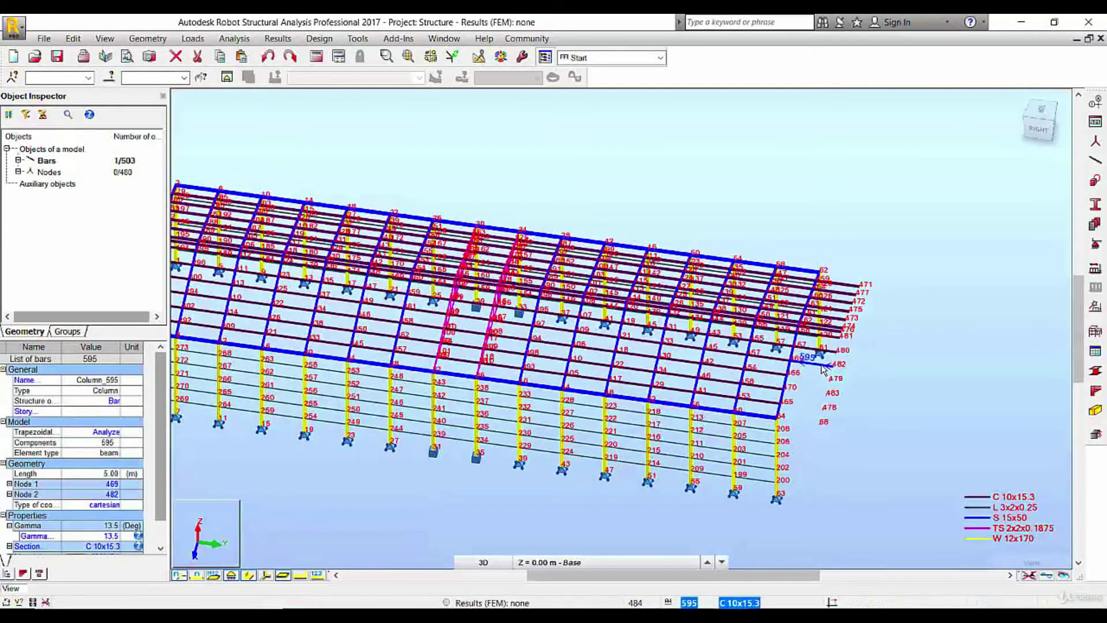
key(Delete)
click(829, 354)
key(Delete)
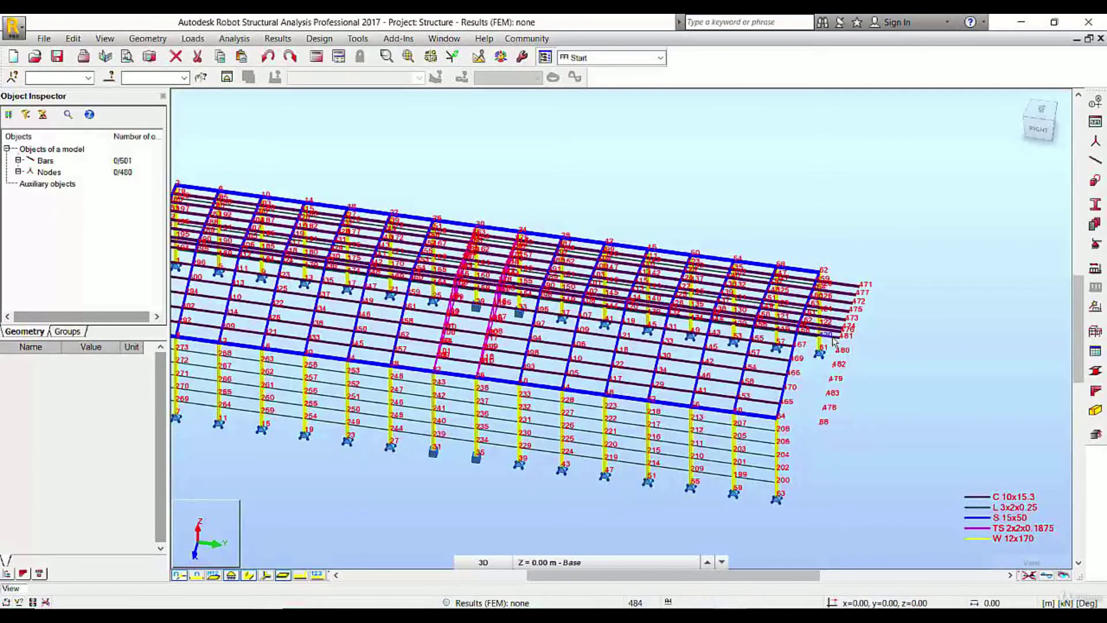
Delete the remaining eight overhanging purlins beyond the last frame, together with their end nodes
scroll(854, 337, up, 2)
shift+middle_drag(885, 372, 880, 310)
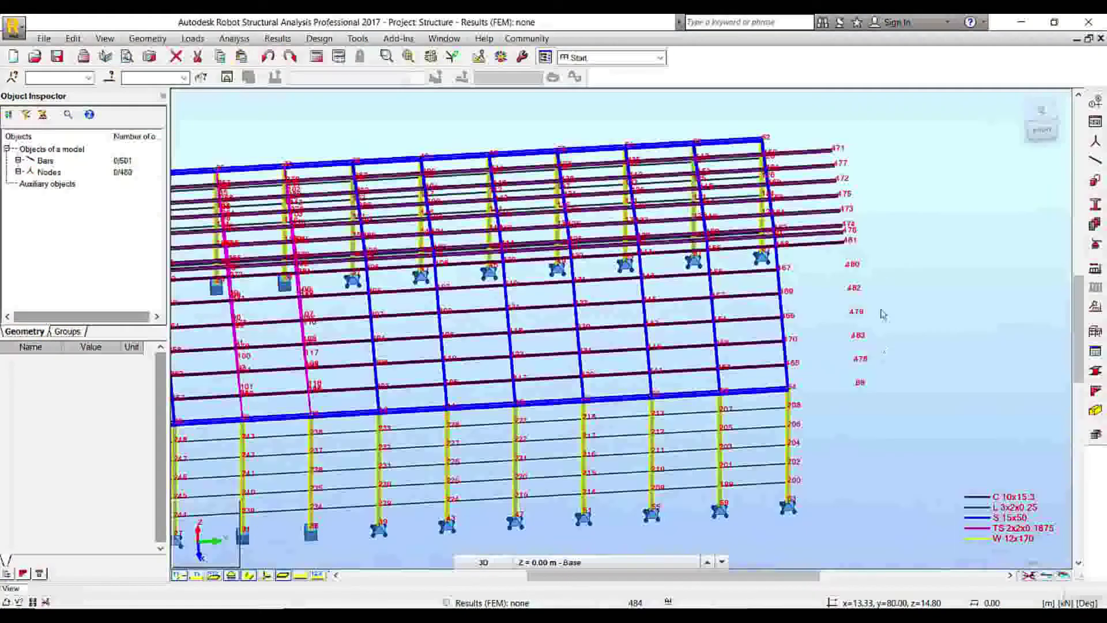
drag(856, 143, 834, 273)
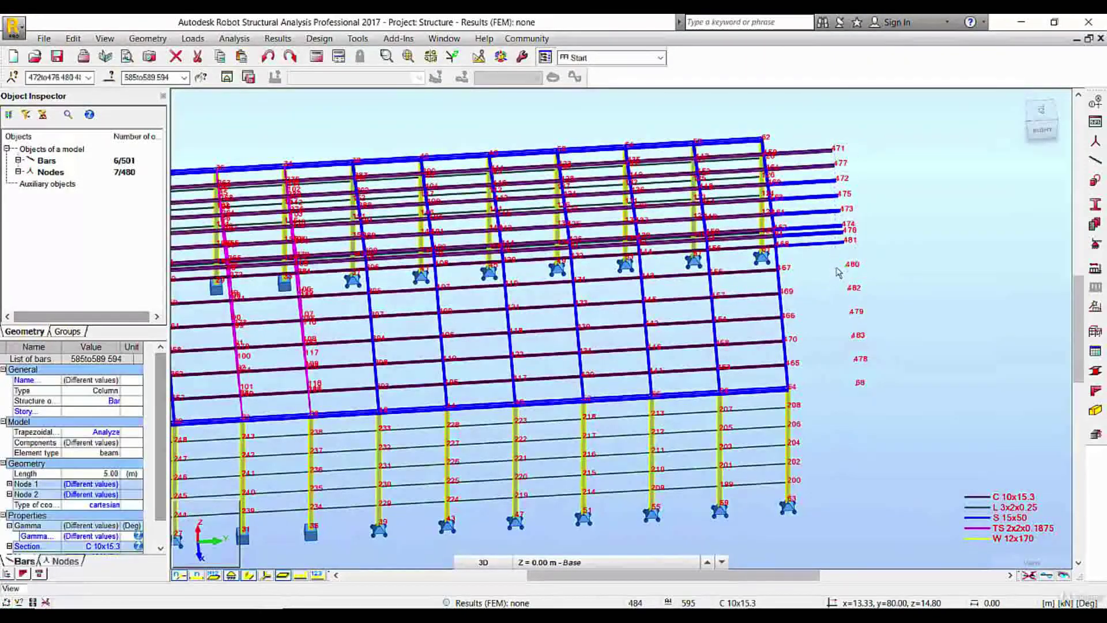
key(Delete)
drag(841, 131, 829, 206)
key(Delete)
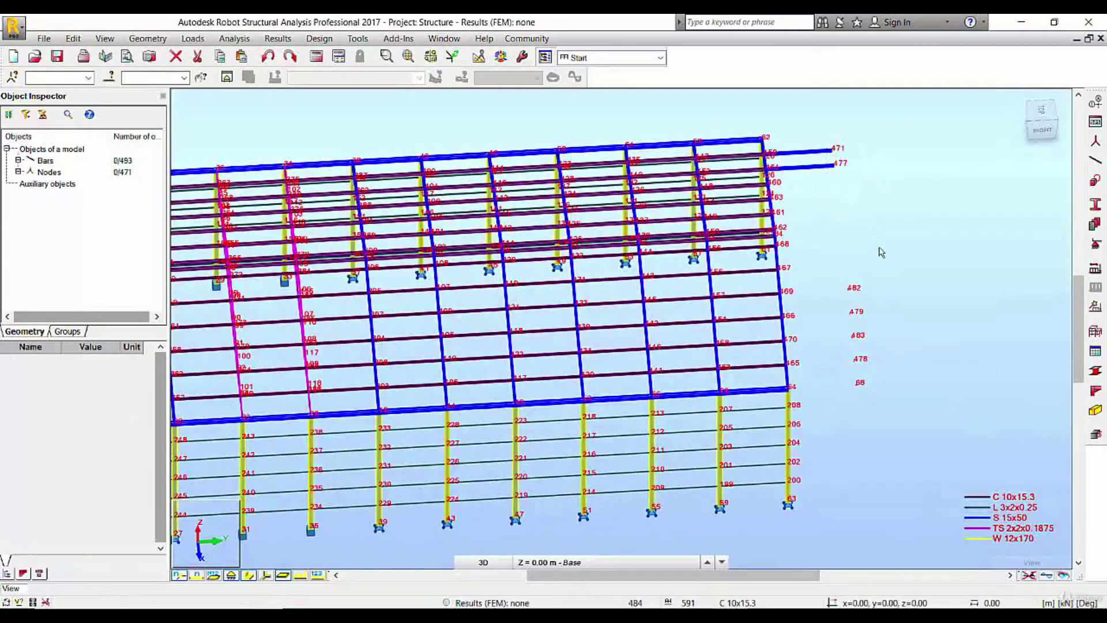
Delete the loose nodes left over beyond the last frame
drag(878, 235, 855, 407)
key(Delete)
drag(896, 246, 841, 421)
key(Delete)
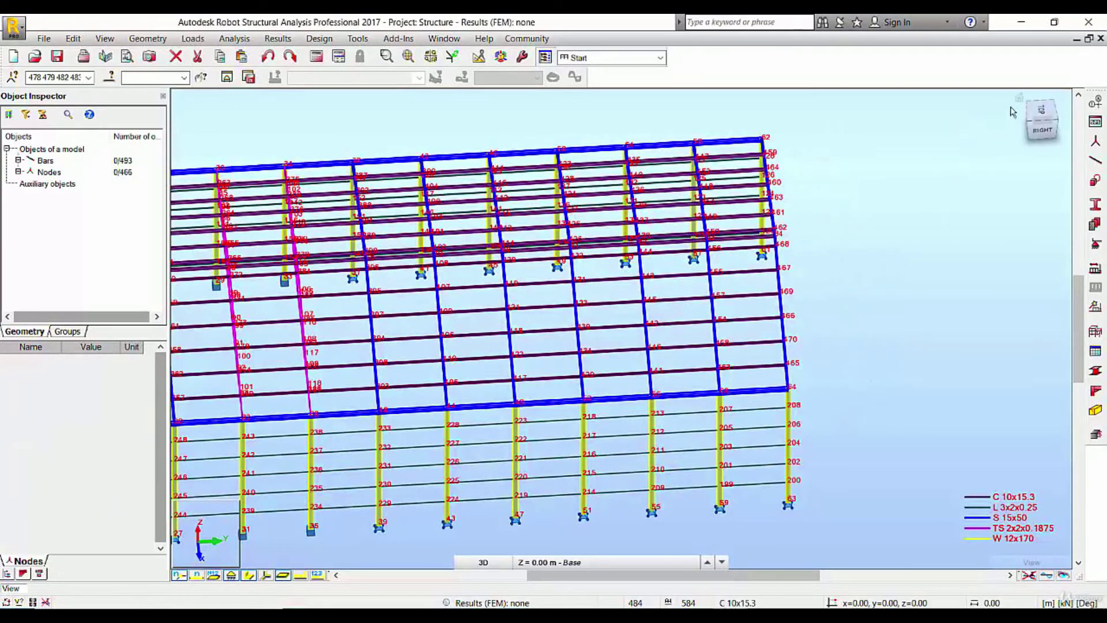
Restore the isometric home view and hide the node and bar numbers
click(1019, 101)
click(318, 575)
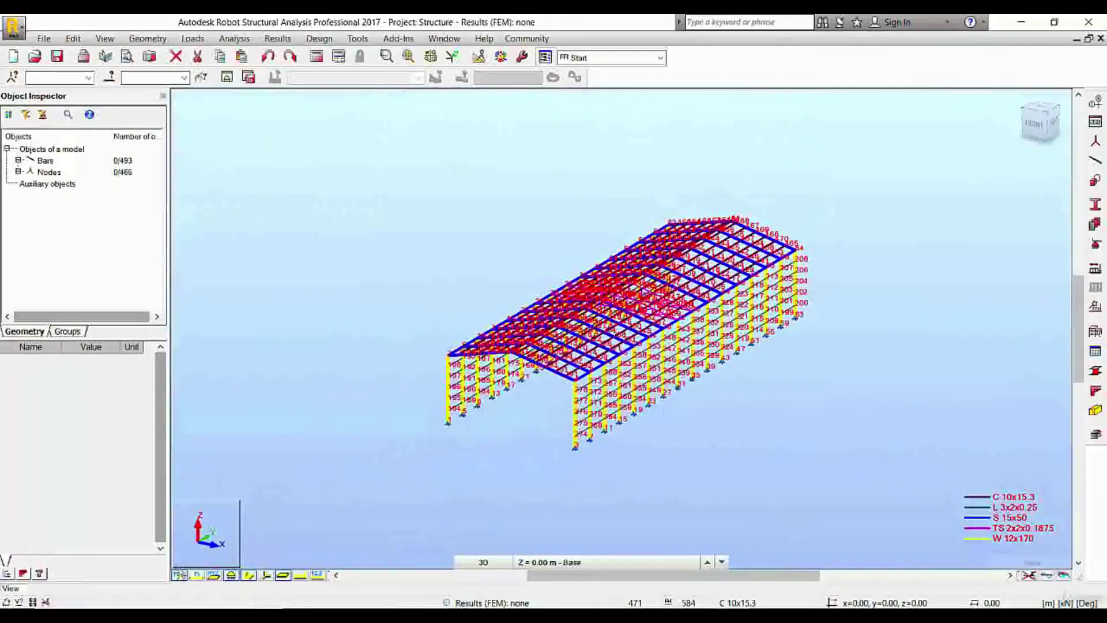
click(180, 576)
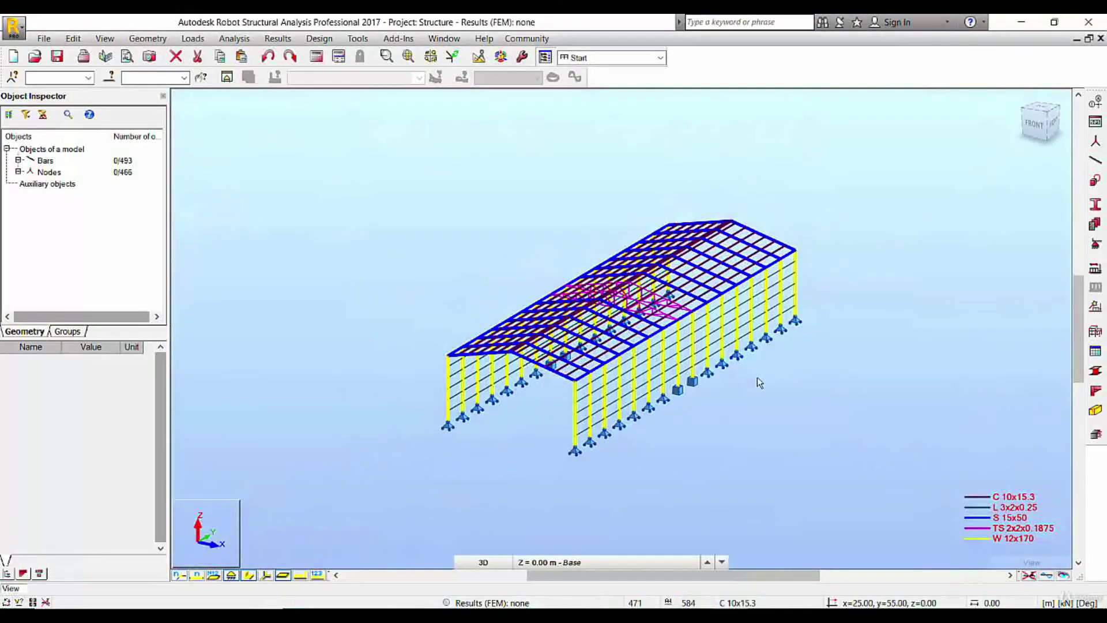
Examine the complete roof purlin layout from above and in the isometric view
shift+middle_drag(757, 378, 766, 247)
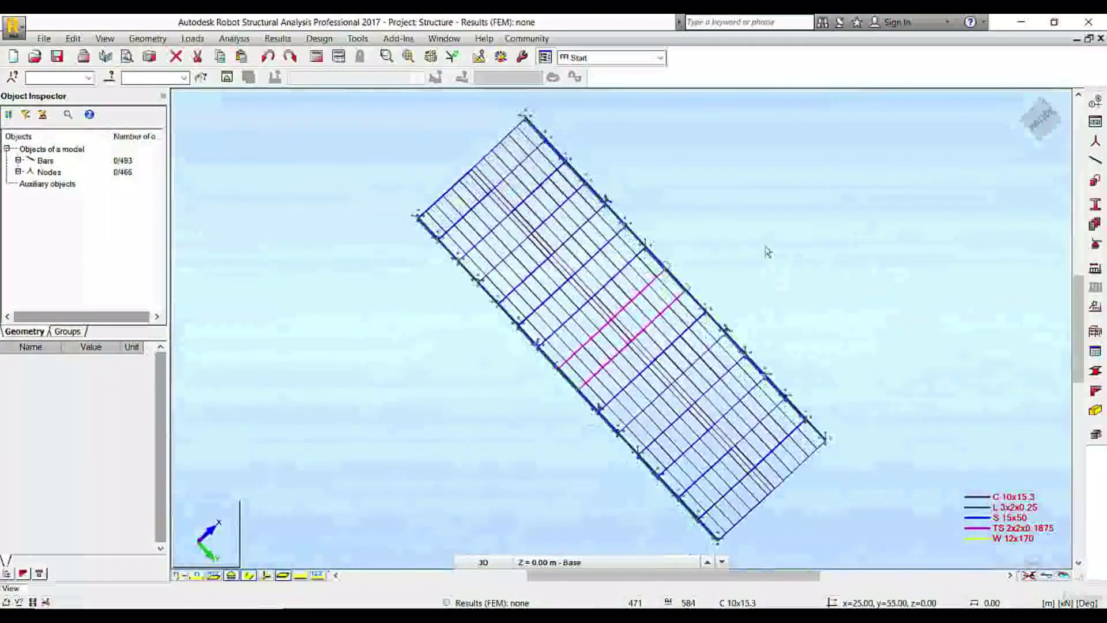
click(1018, 102)
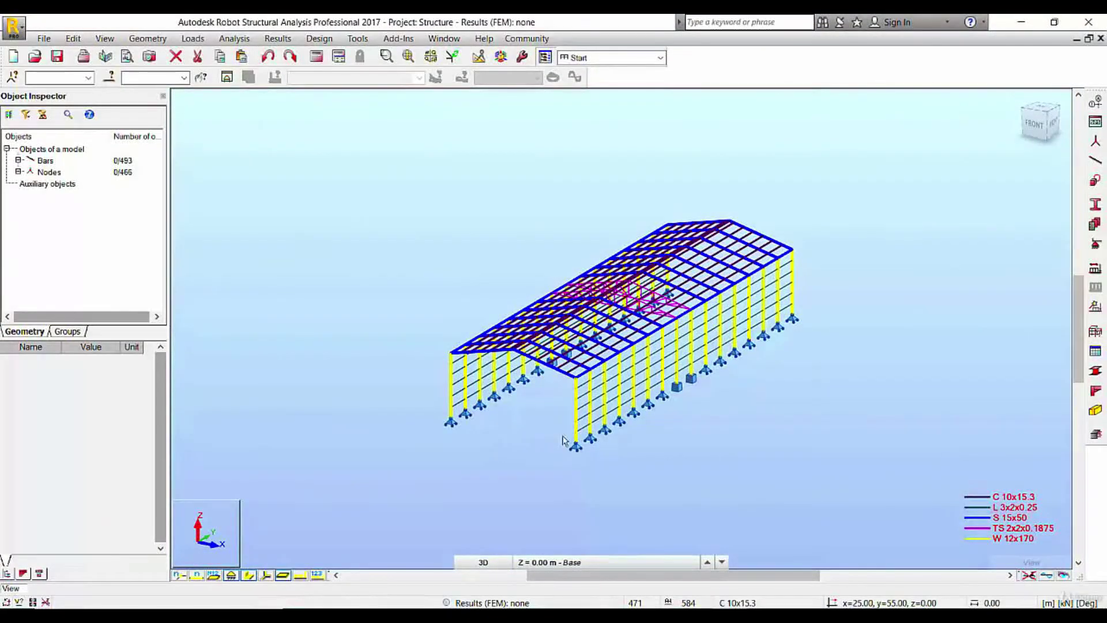
mouse_move(537, 448)
shift+middle_down()
mouse_move(564, 440)
mouse_move(554, 430)
mouse_move(551, 441)
shift+middle_up()
scroll(548, 441, up, 6)
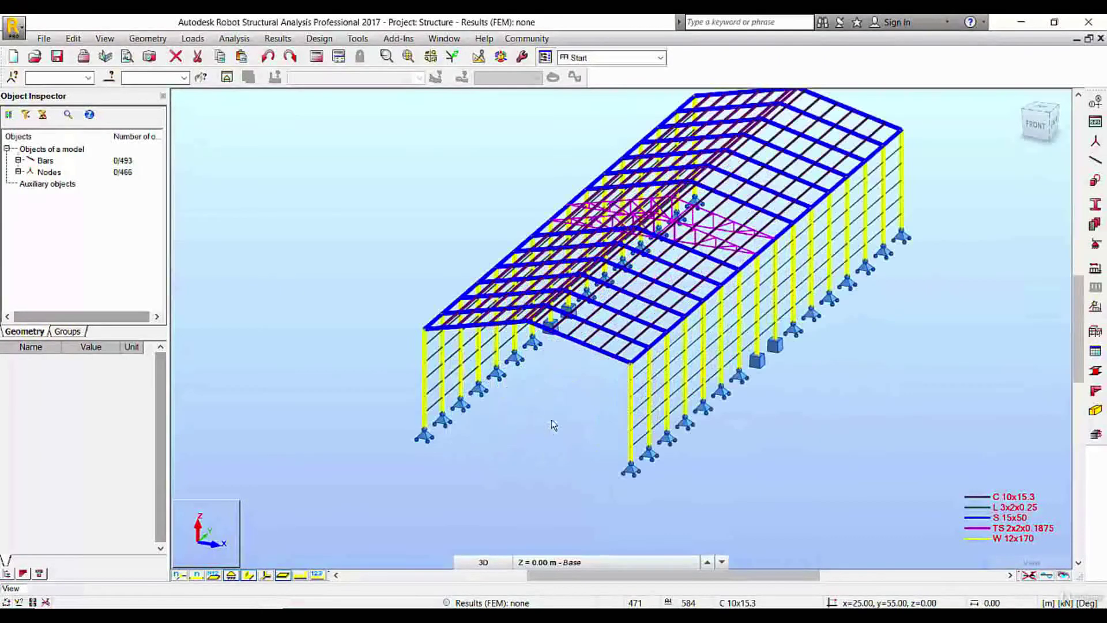
Look at the hall from the front and in the YZ work plane at structure axis A
click(1035, 131)
scroll(548, 201, up, 5)
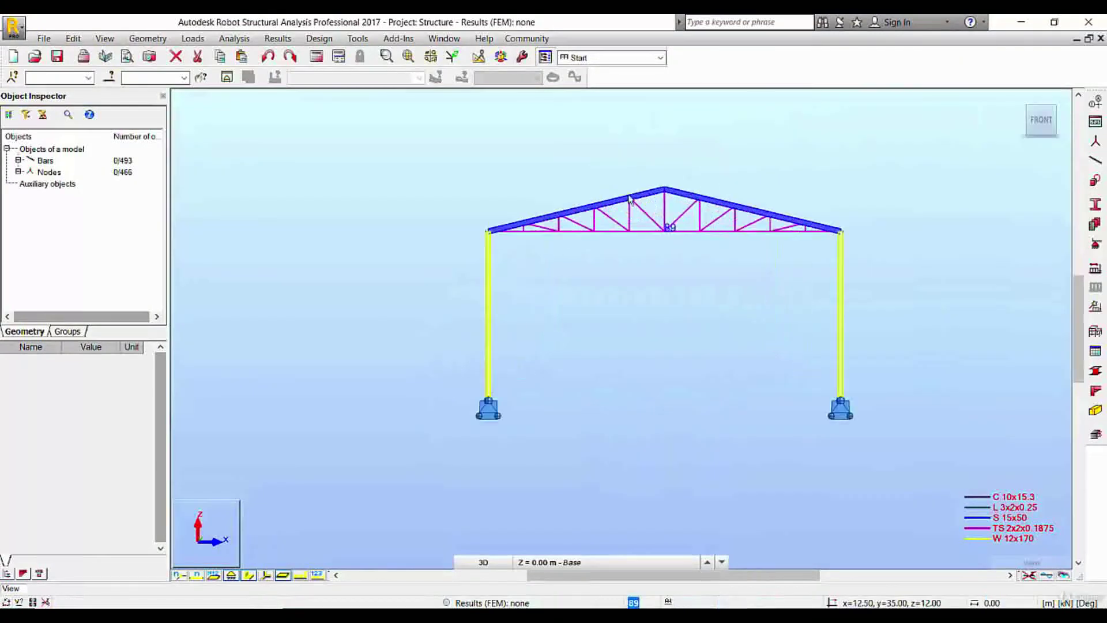
drag(568, 213, 594, 237)
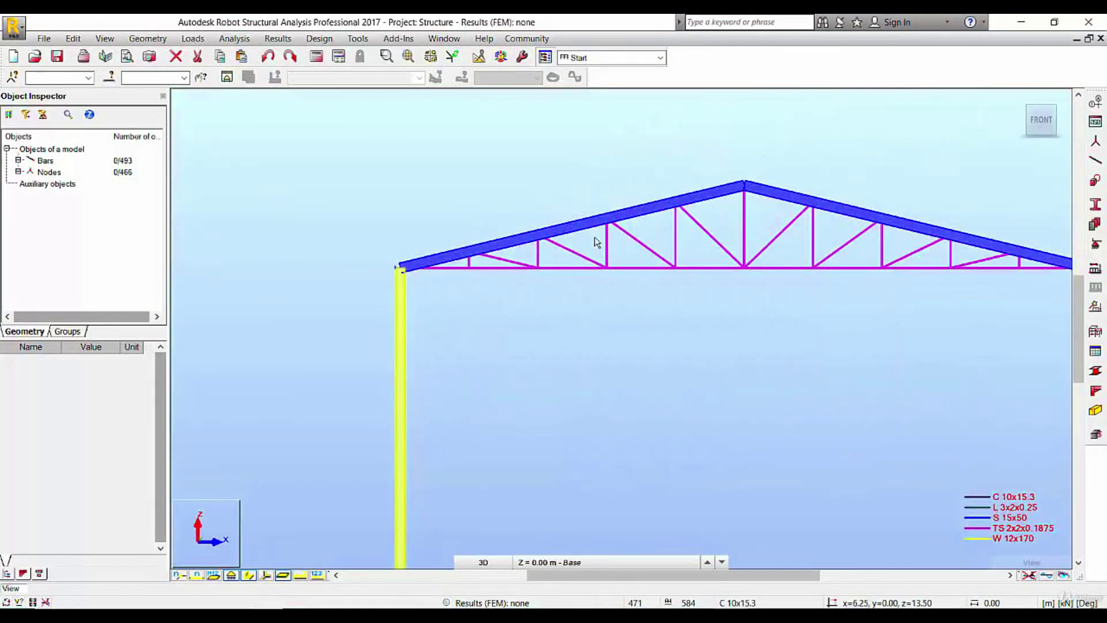
drag(406, 241, 455, 281)
click(554, 562)
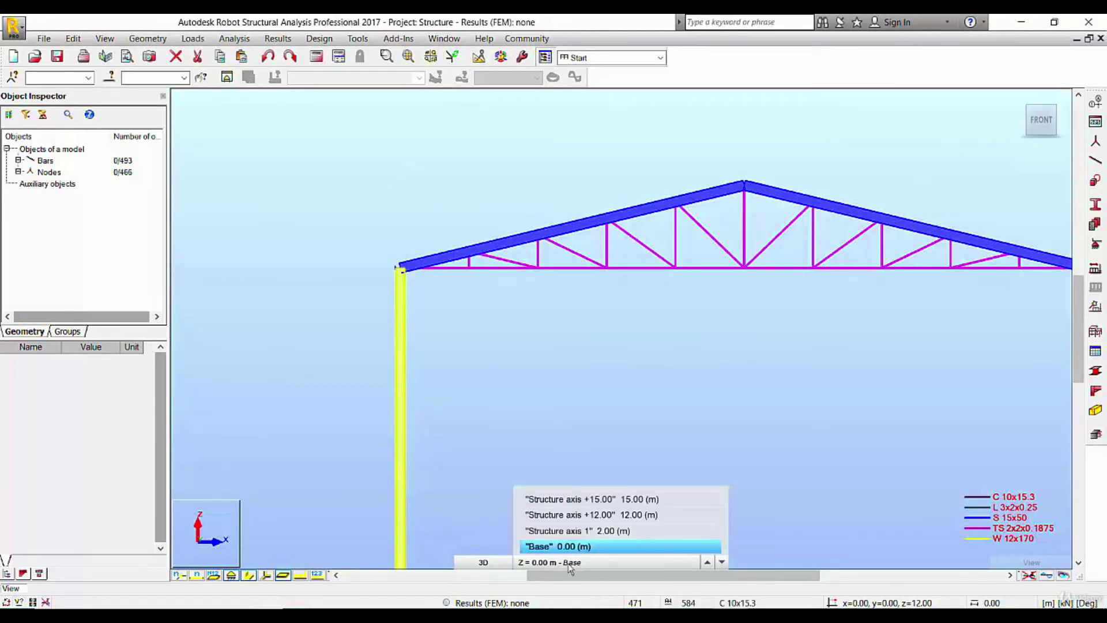
click(488, 563)
click(490, 514)
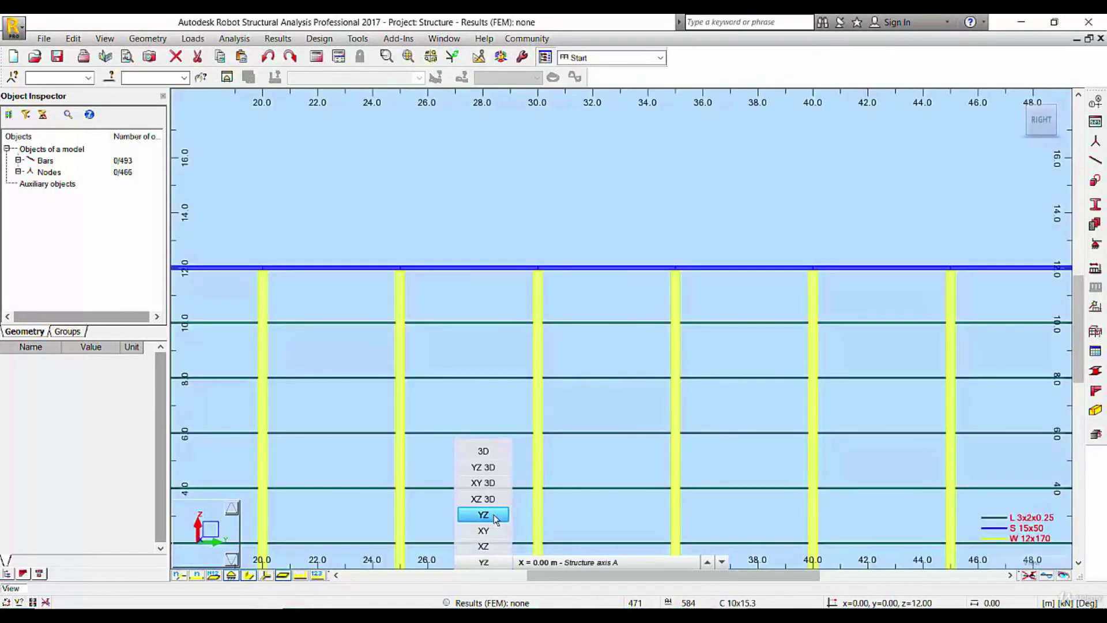
click(586, 546)
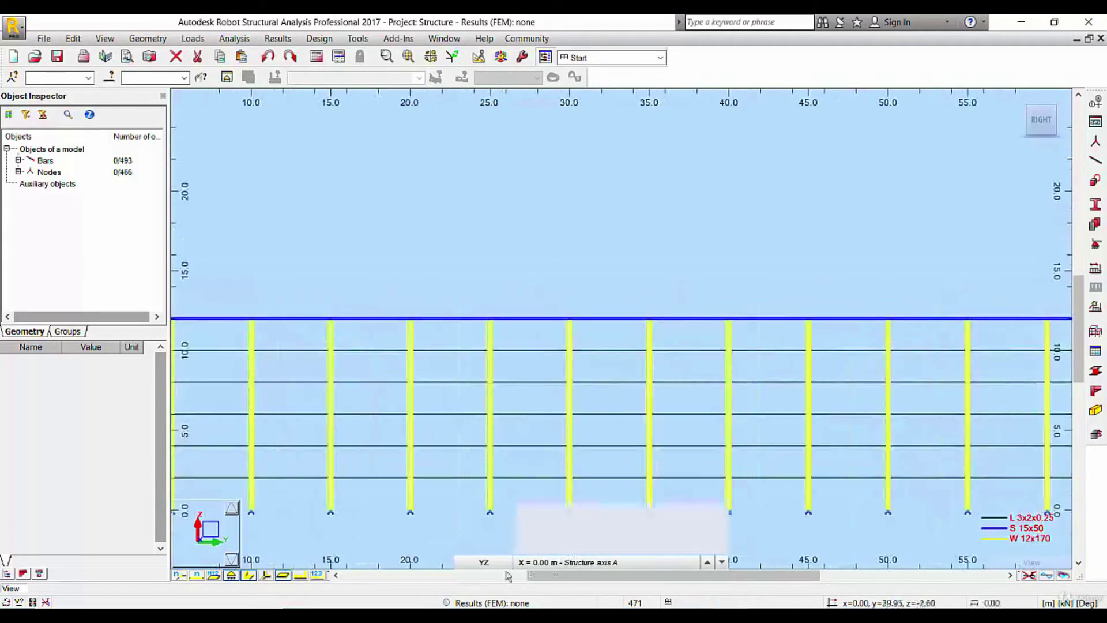
Try to window-select the purlins on one roof slope in the XZ work plane at Y = 0.00 m, structure axis 1
click(484, 562)
click(483, 545)
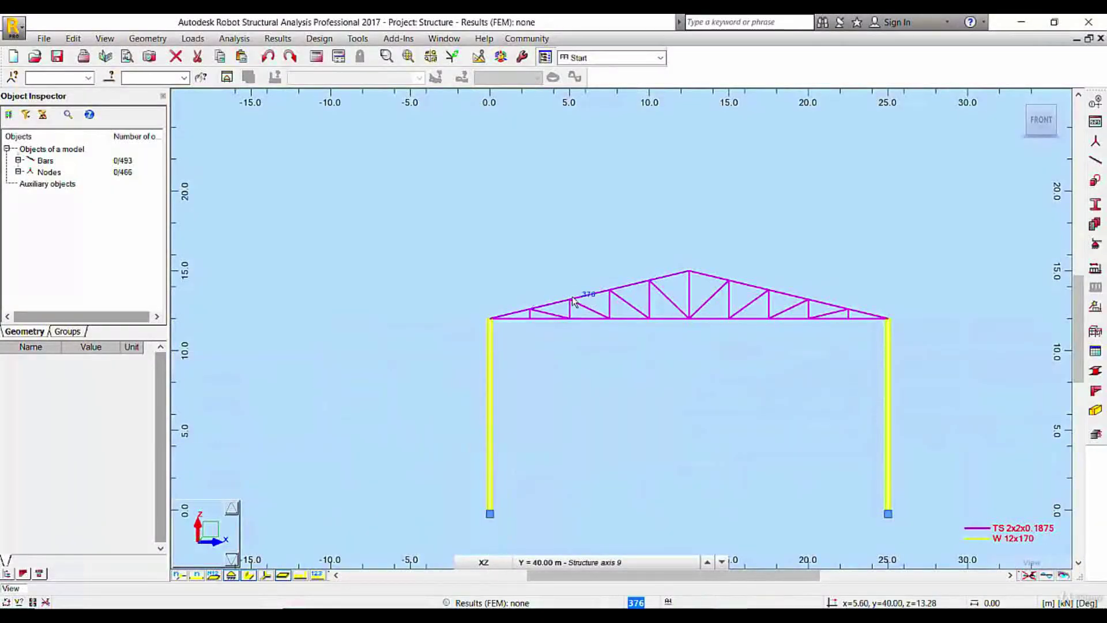
click(577, 562)
click(599, 542)
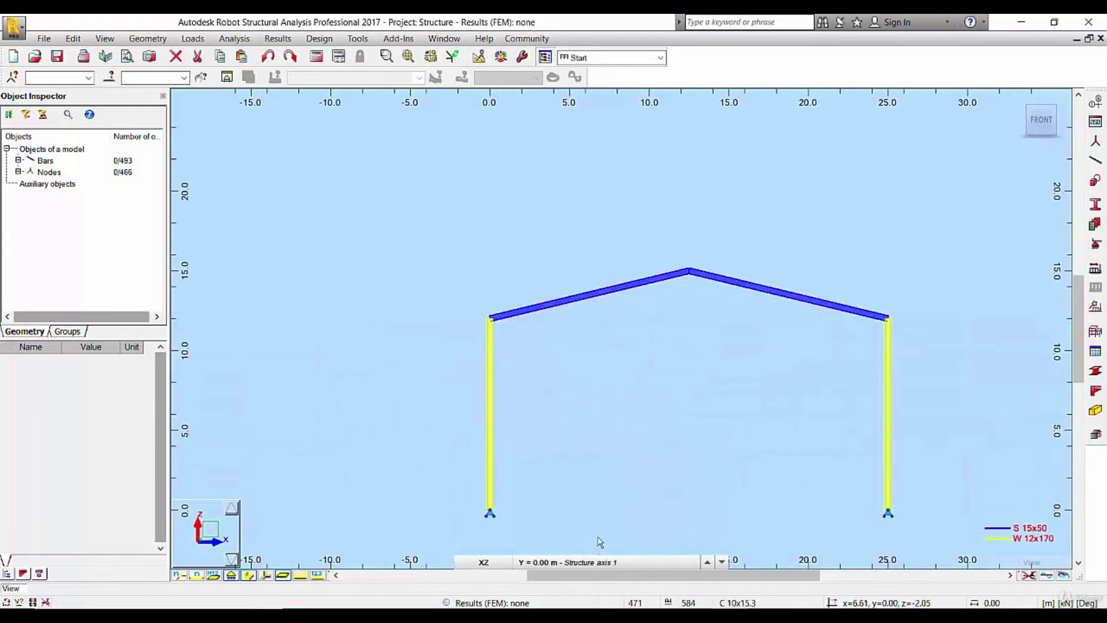
drag(507, 258, 652, 370)
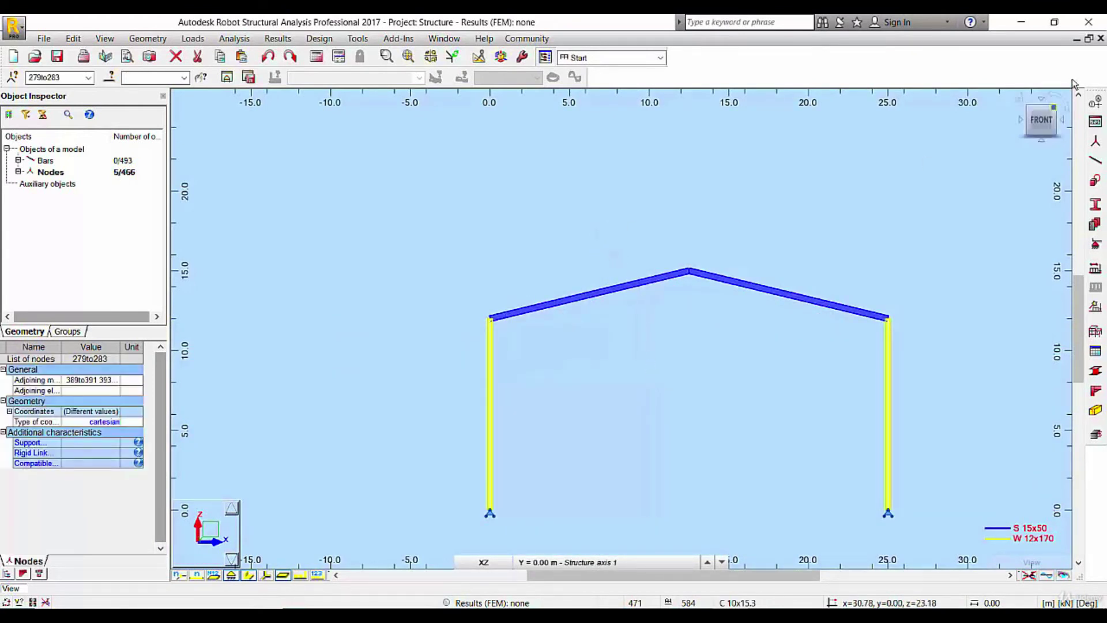
click(1019, 99)
scroll(595, 381, up, 5)
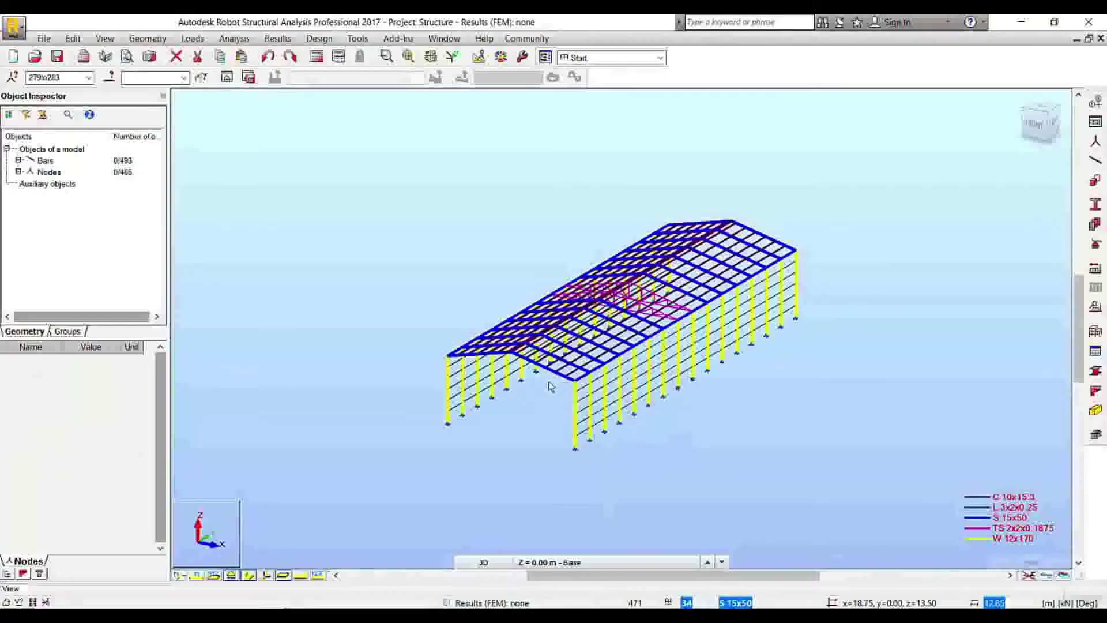
Try to capture the roof purlins with selection windows around the roof in the front view
click(581, 368)
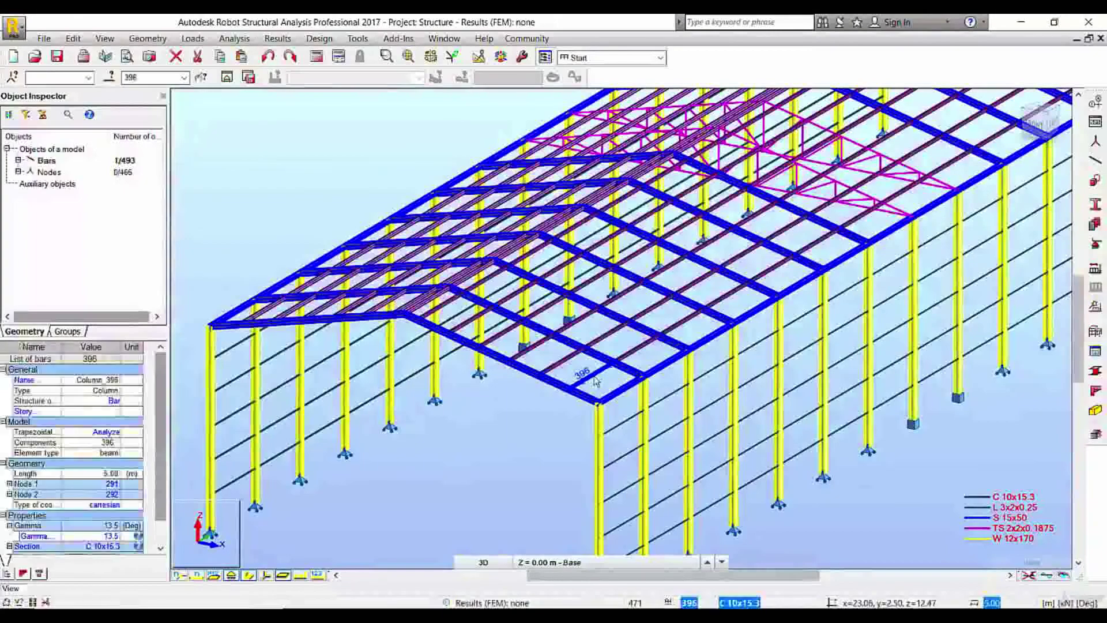
click(541, 402)
click(1034, 125)
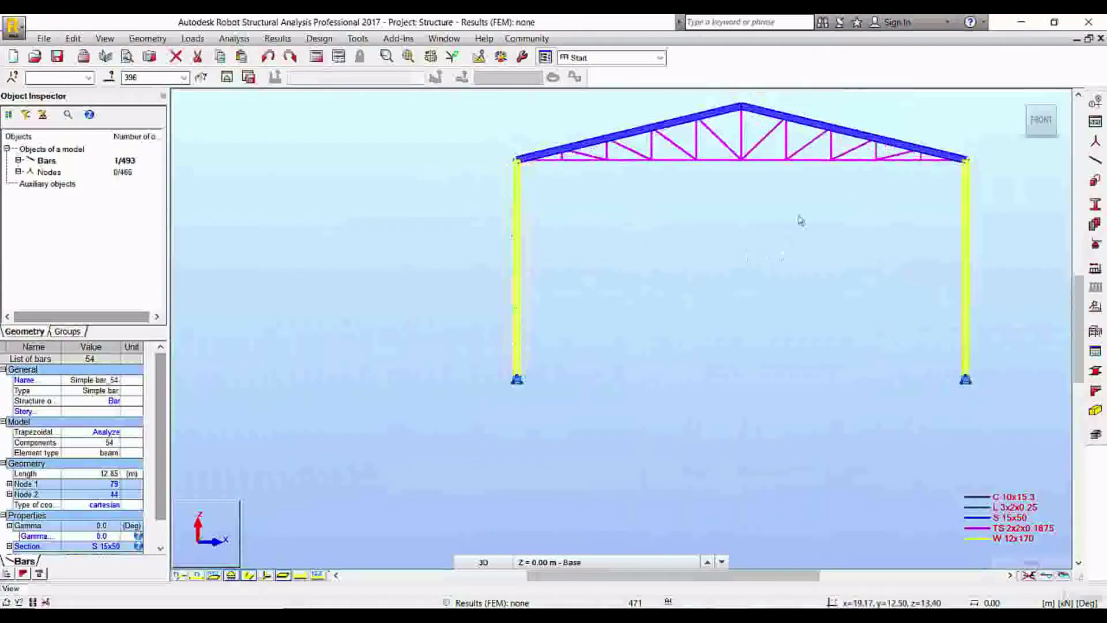
drag(833, 103, 958, 196)
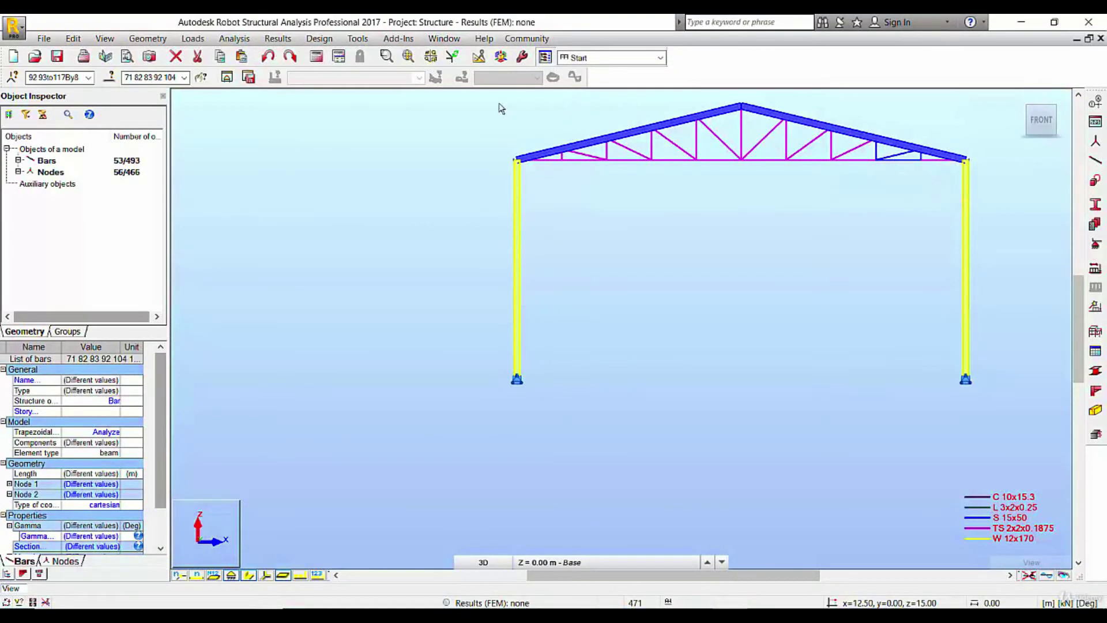
drag(497, 100, 1001, 204)
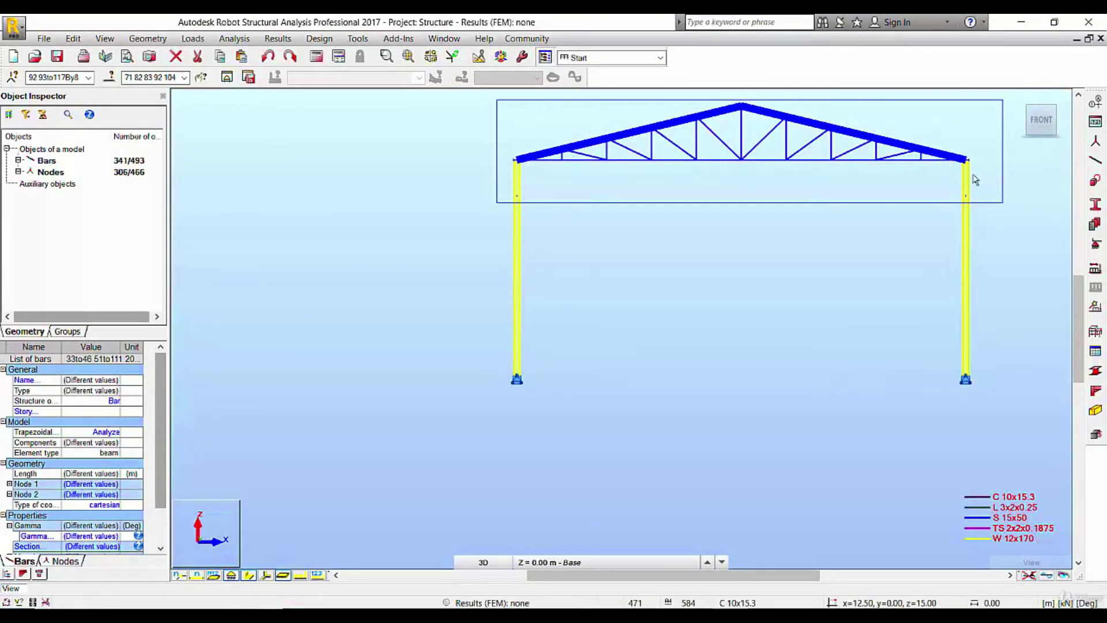
click(1018, 99)
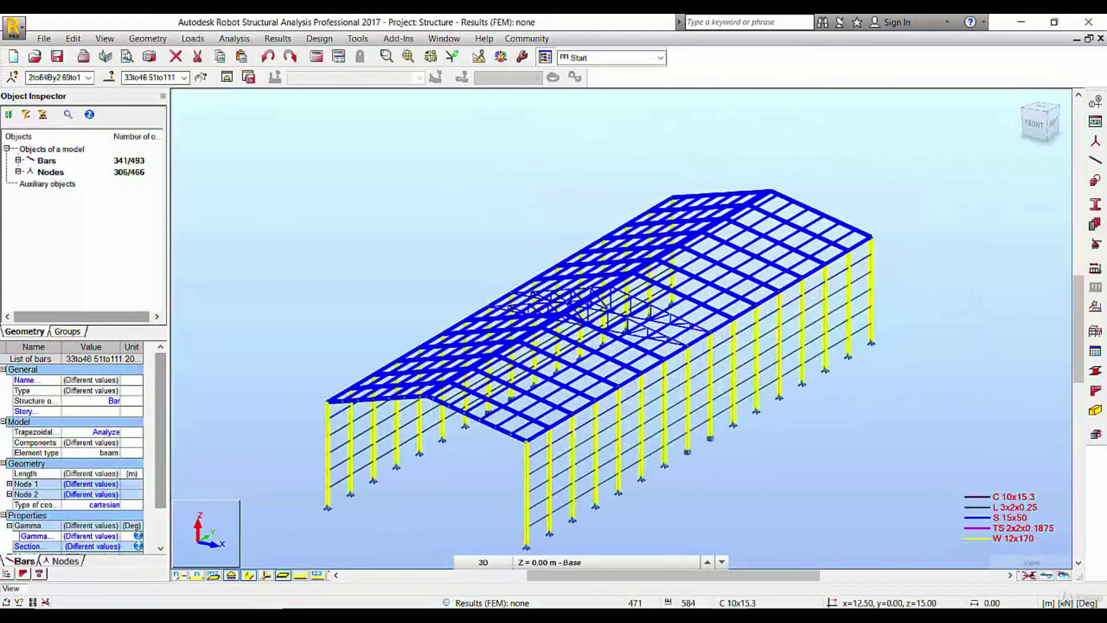
Try to filter the bar selection by selecting all bars and removing section C 10x15.3, and clear the selection
click(109, 76)
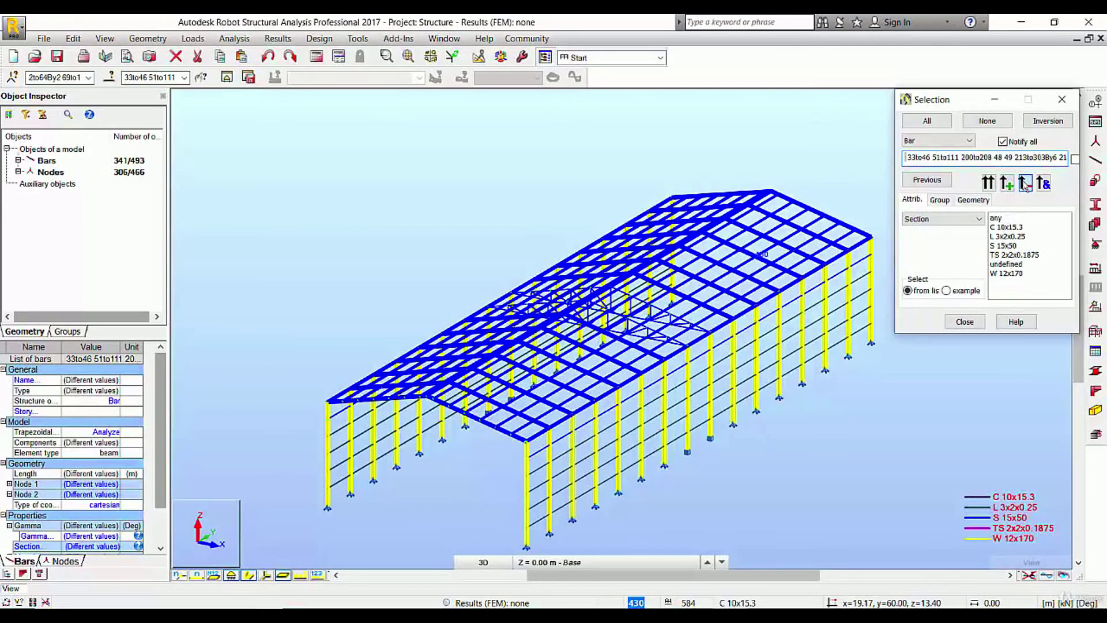
click(923, 141)
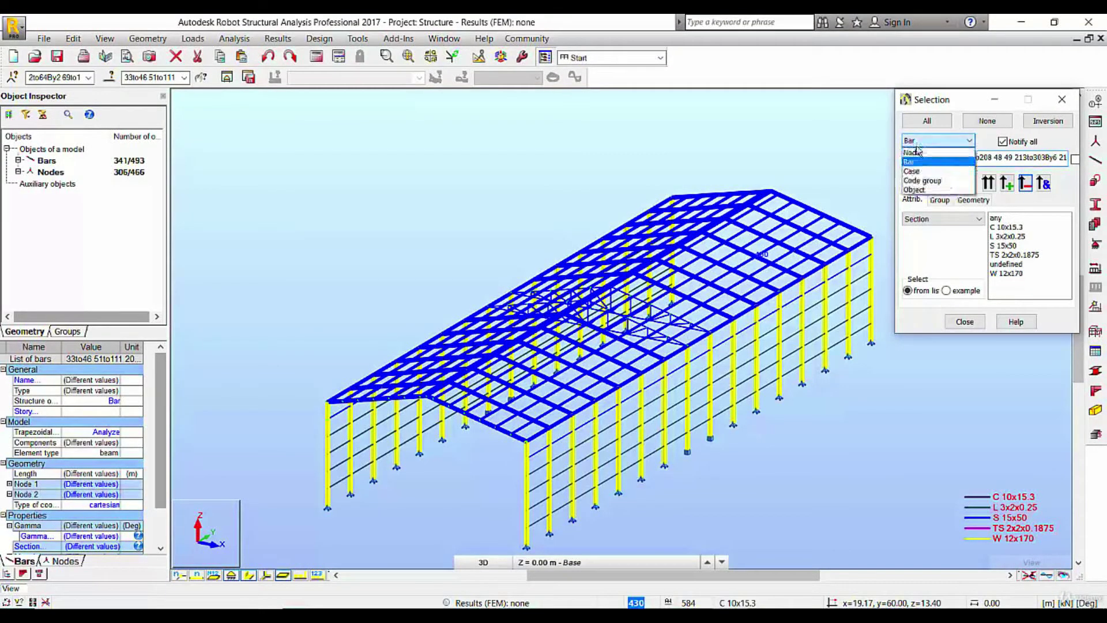
click(923, 149)
click(926, 121)
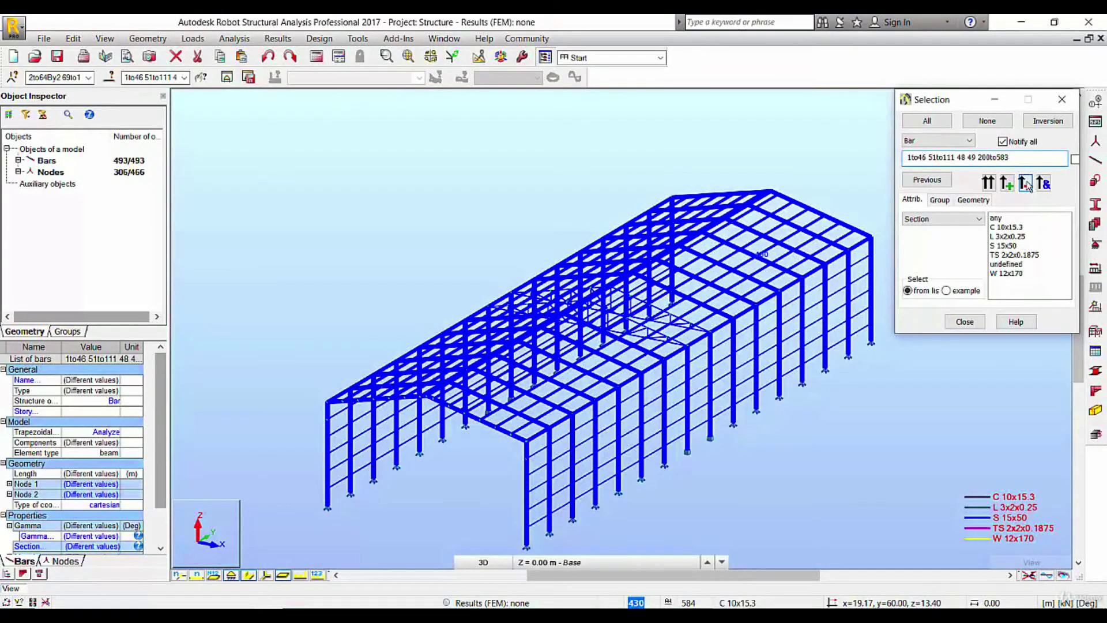
click(1007, 227)
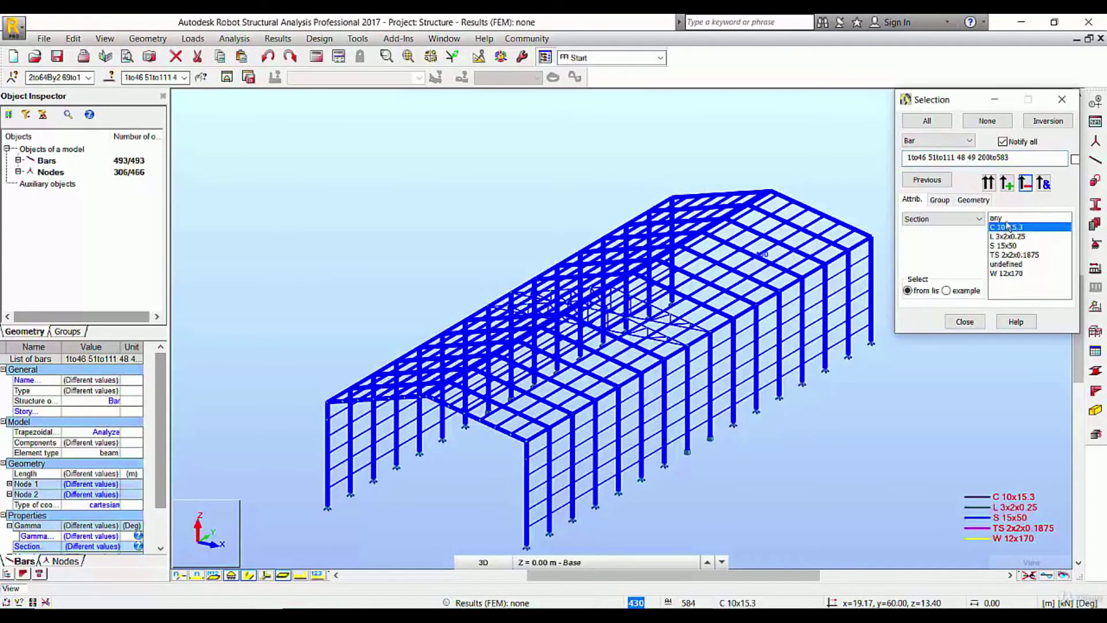
click(1024, 186)
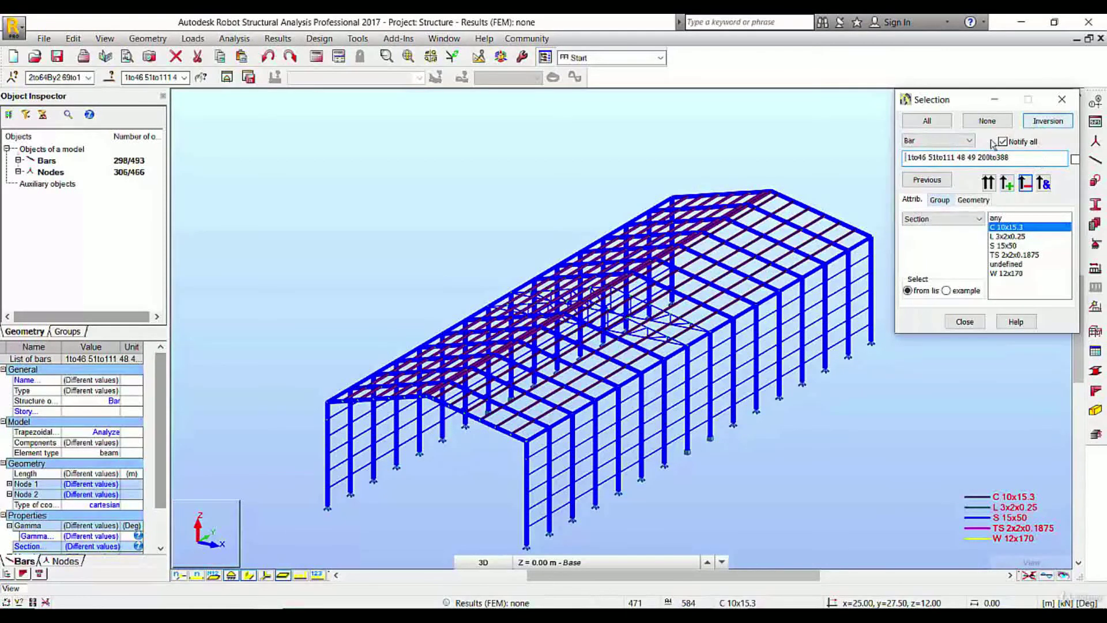
click(1062, 99)
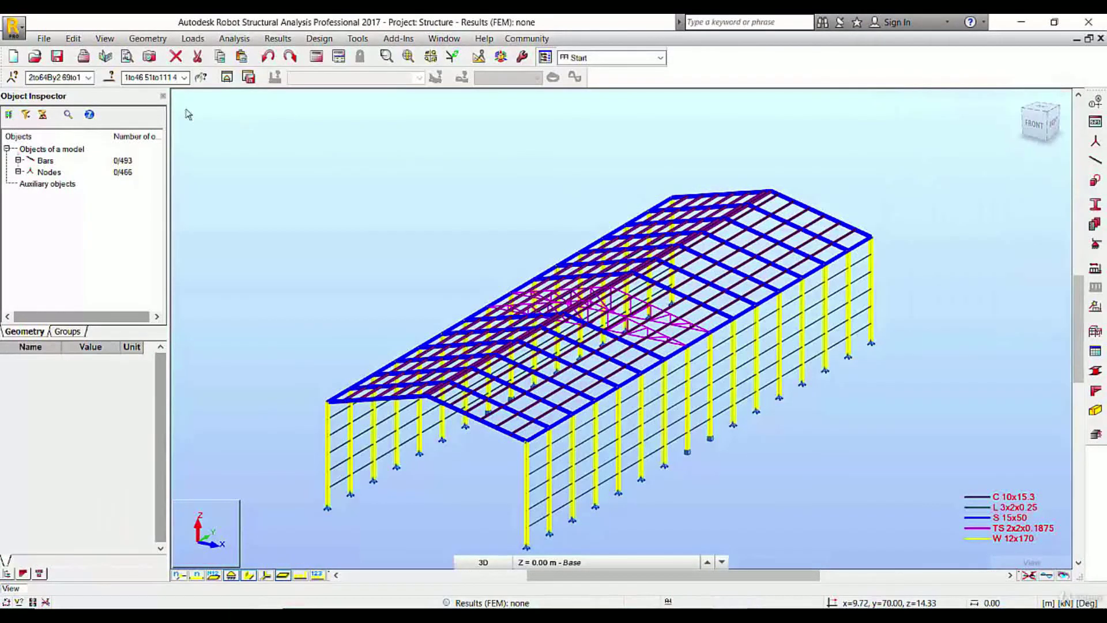
Select all bars that have the section C 10x15.3 by their section attribute
click(110, 77)
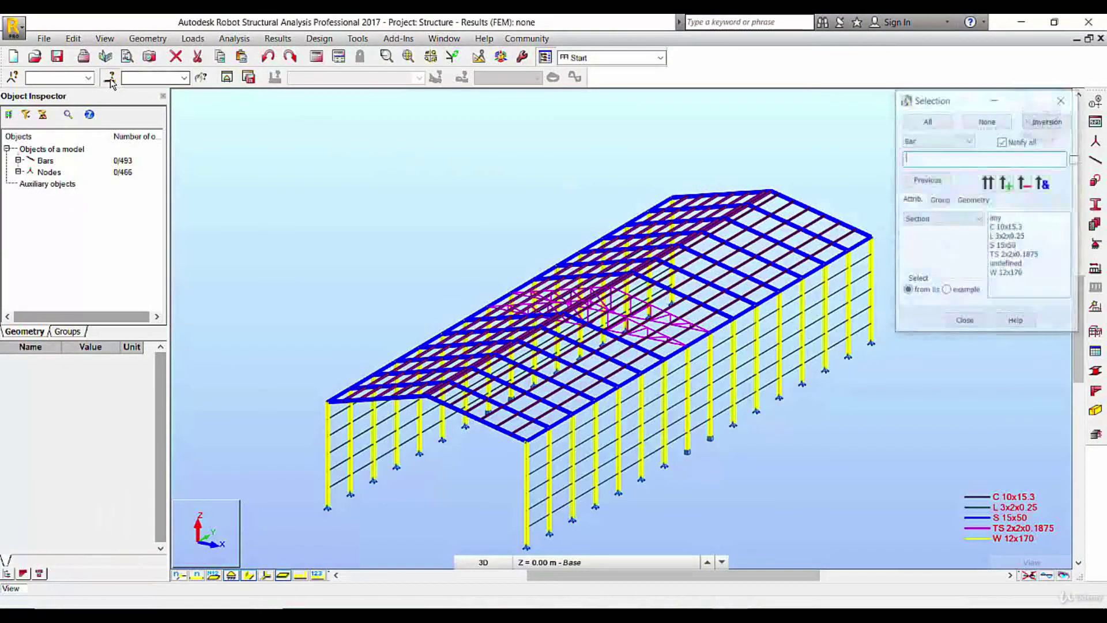
click(1004, 228)
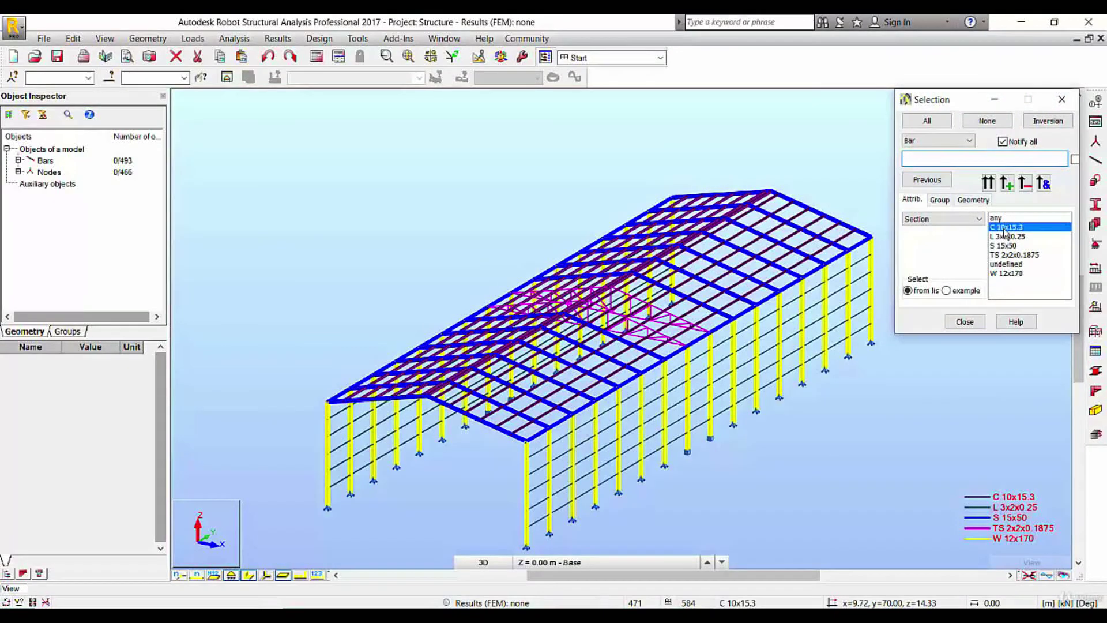
click(1006, 182)
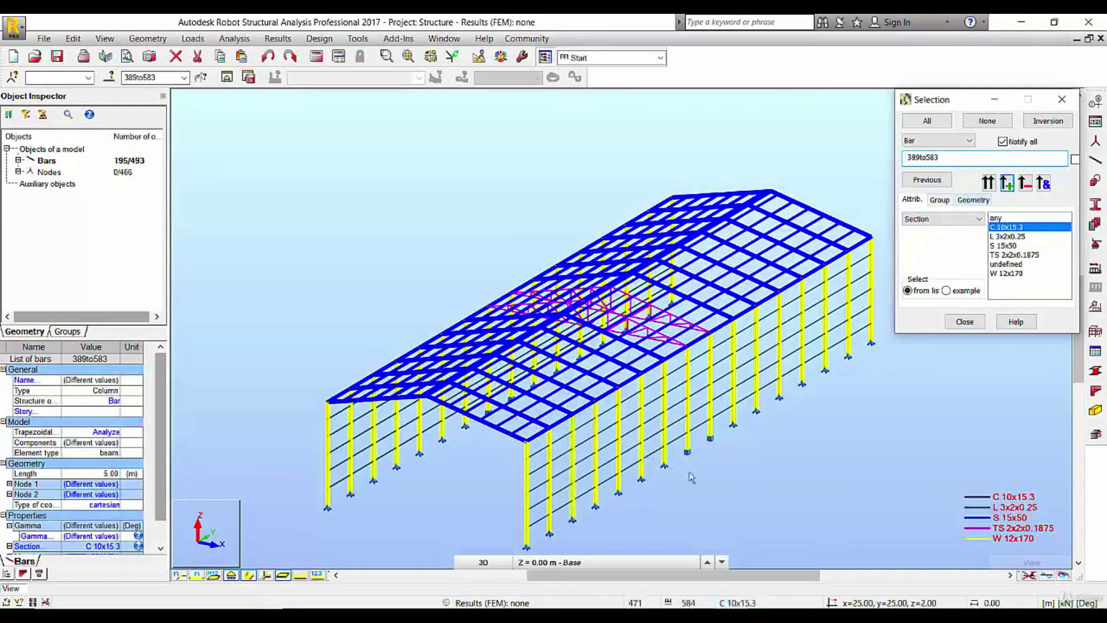
Isolate the selected purlins in their own view and close the selection dialog
middle_drag(455, 487, 526, 461)
shift+middle_drag(806, 452, 727, 459)
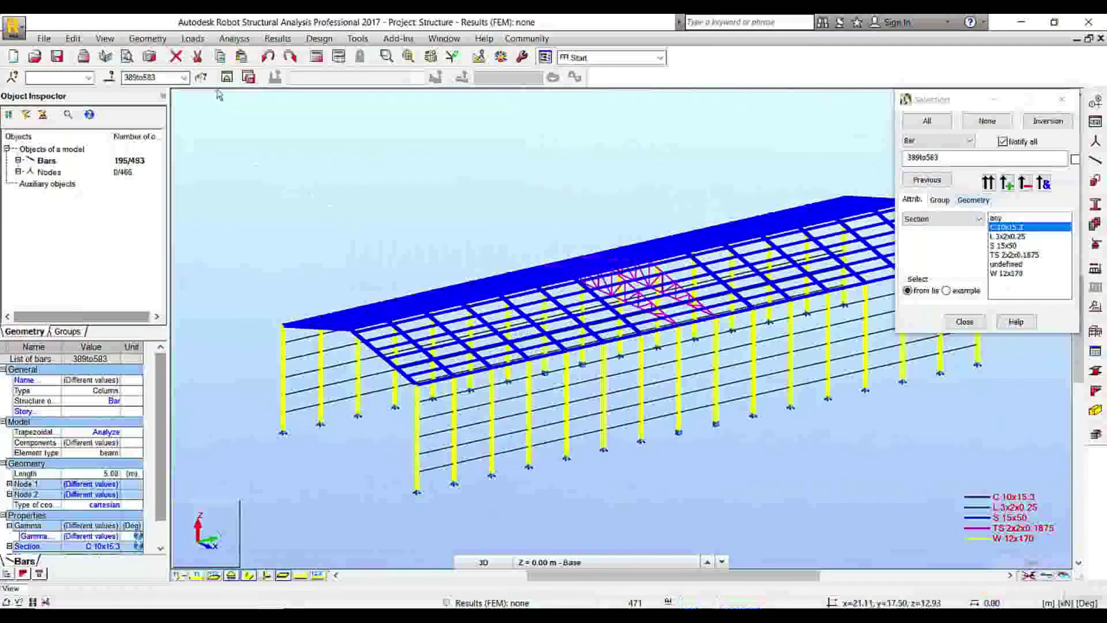
click(227, 78)
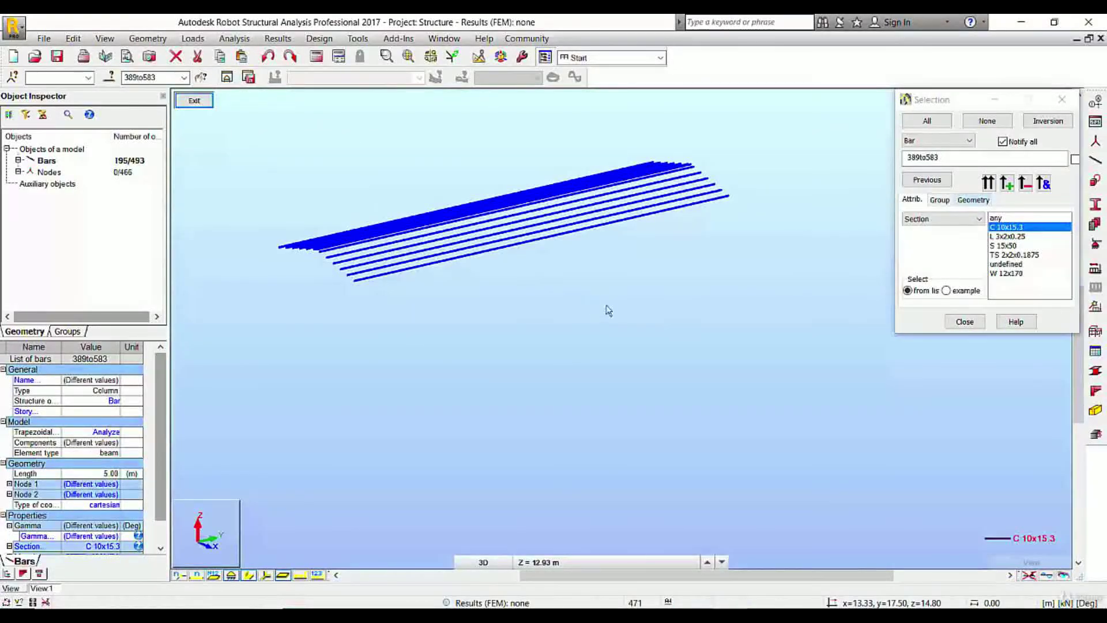
click(965, 321)
shift+middle_drag(526, 314, 455, 298)
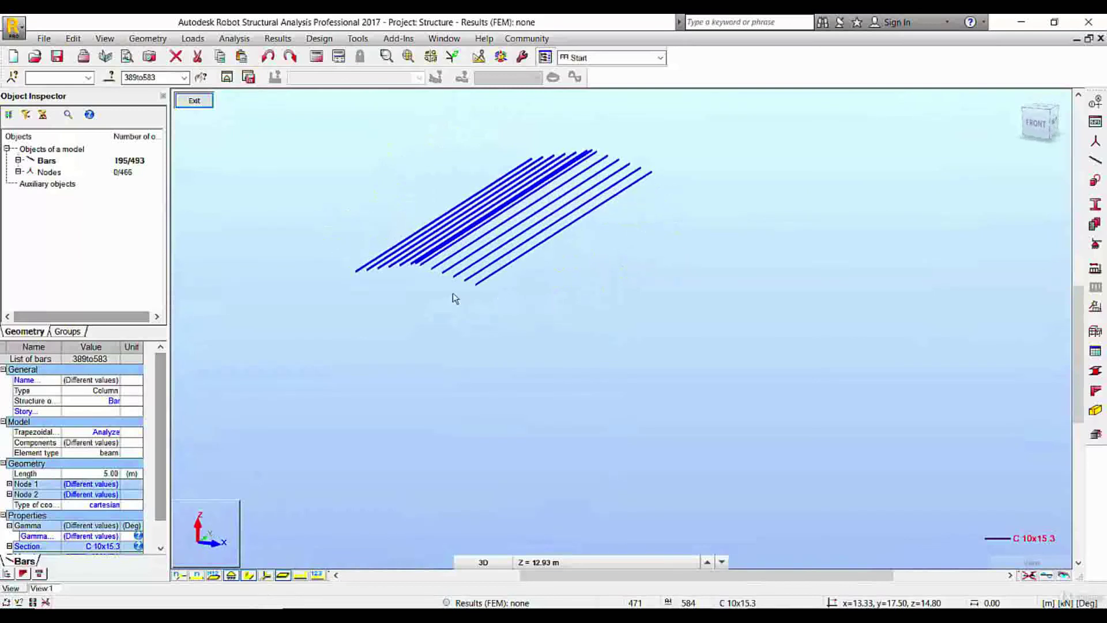
Create a group from the selected purlins and rename it "C shapes industrial beams"
click(71, 333)
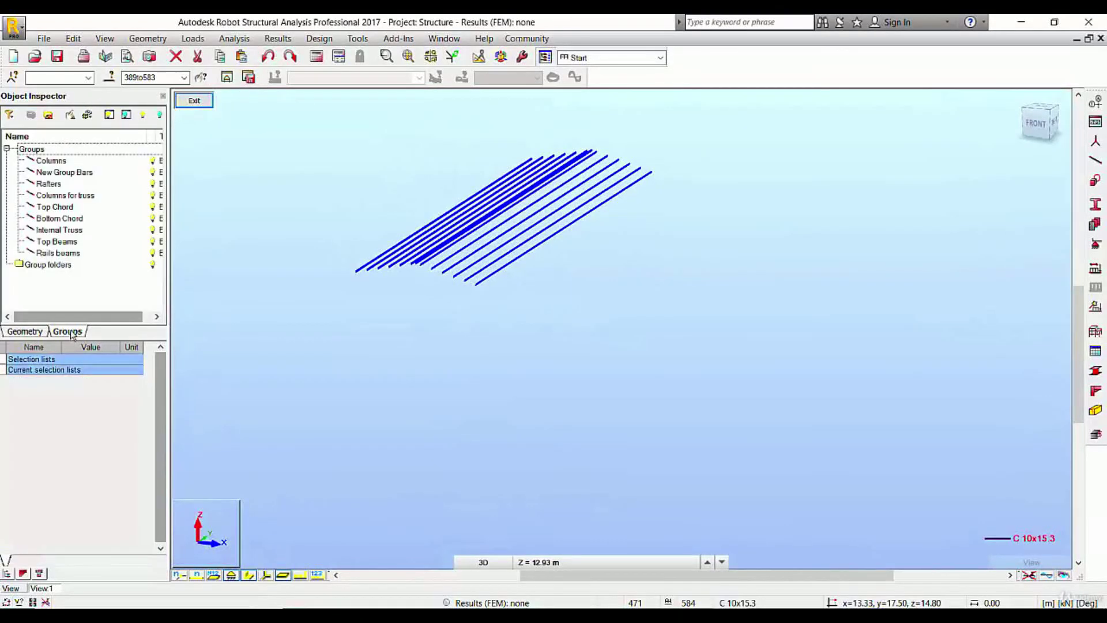
click(48, 116)
click(75, 264)
right_click(75, 265)
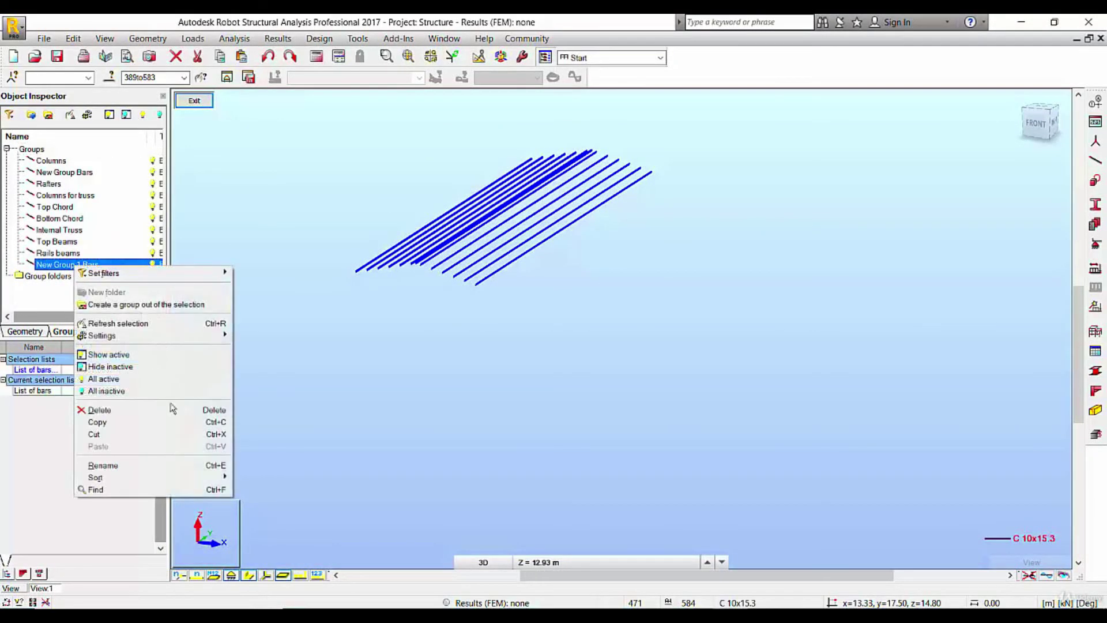
click(173, 462)
text(C shap)
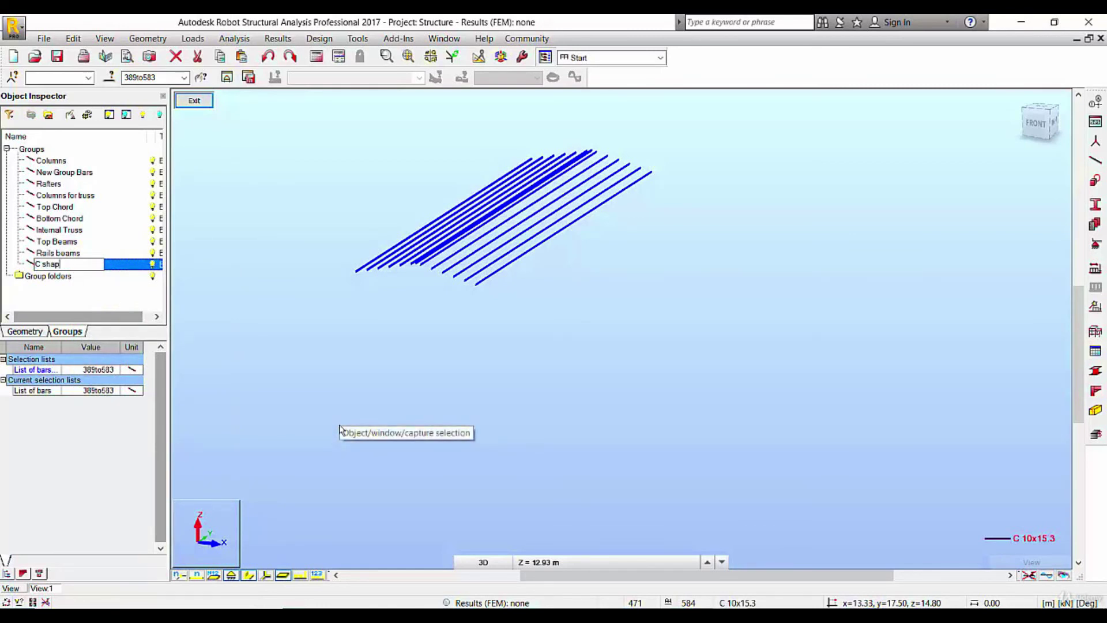
text(es ind)
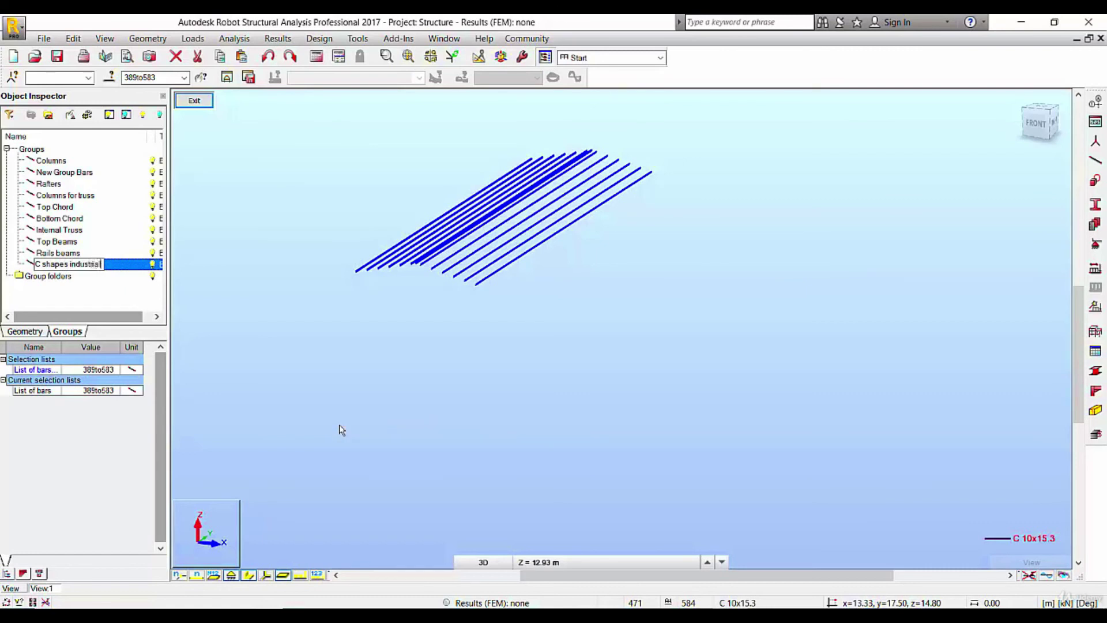
text(ustrial e)
text(ma)
key(BackSpace)
key(BackSpace)
key(Return)
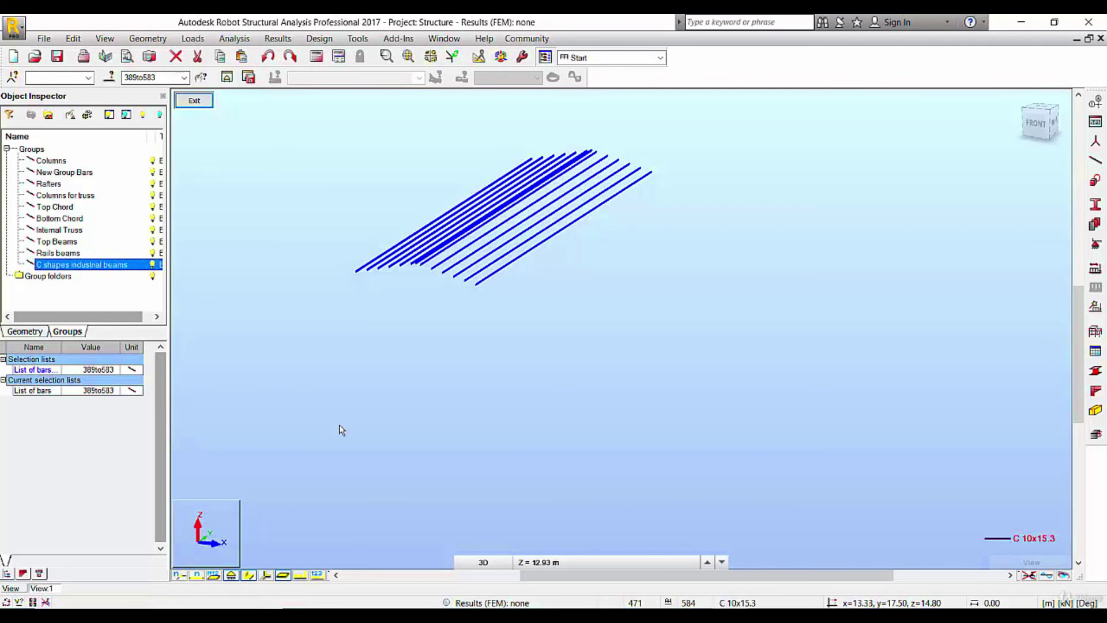
Leave the isolated purlin view and restore the whole hall in the isometric home view with nothing selected
click(197, 102)
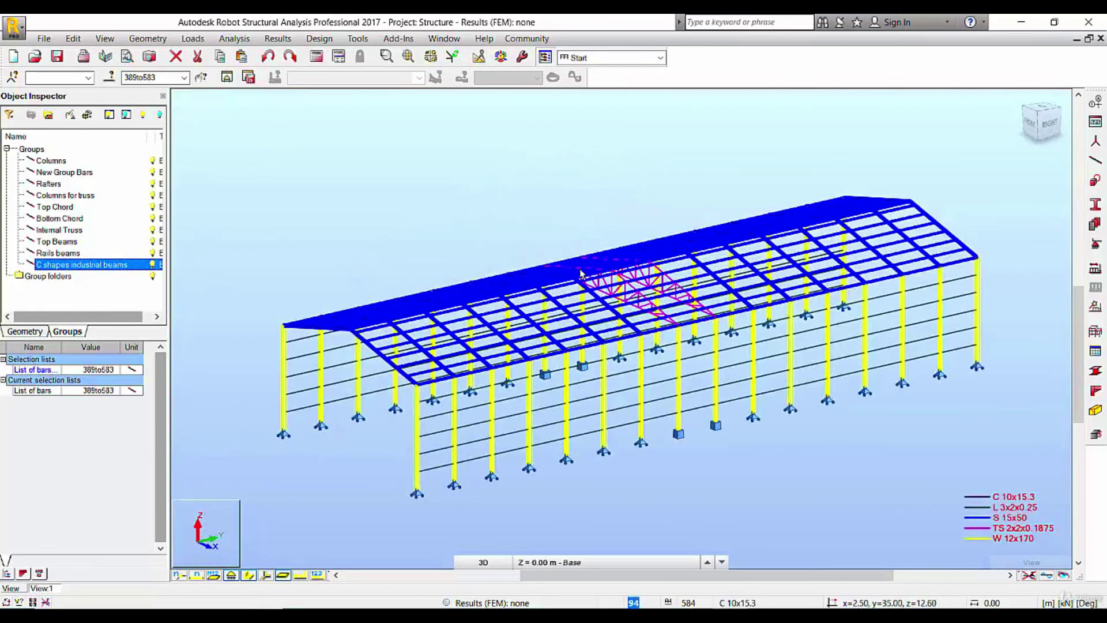
click(1019, 101)
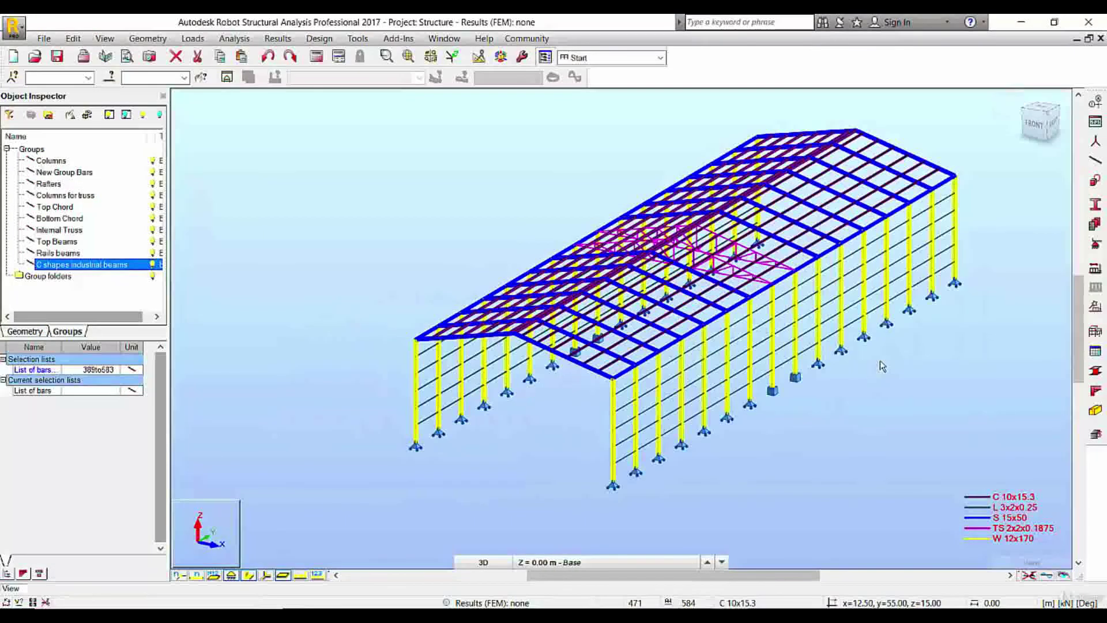
mouse_move(718, 476)
shift+middle_down()
mouse_move(551, 479)
mouse_move(545, 490)
shift+middle_up()
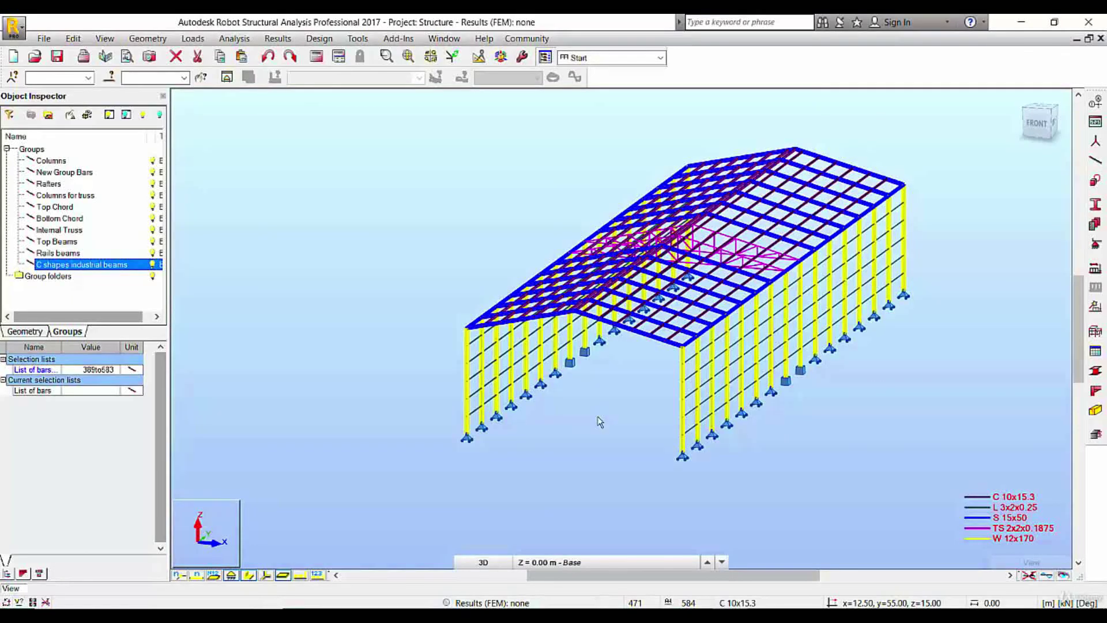
click(858, 615)
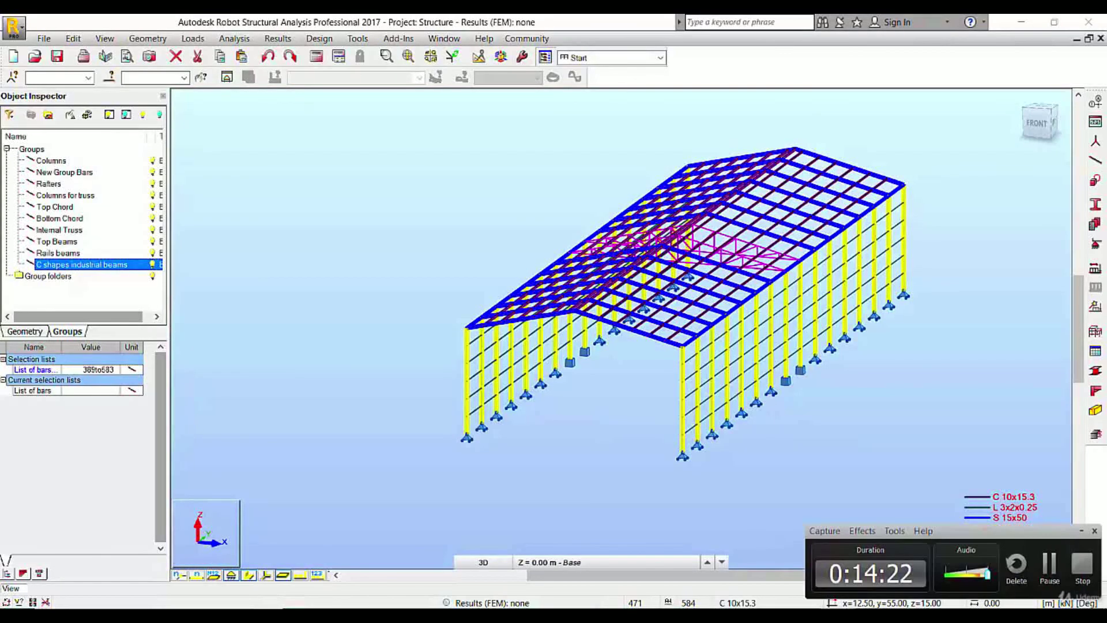